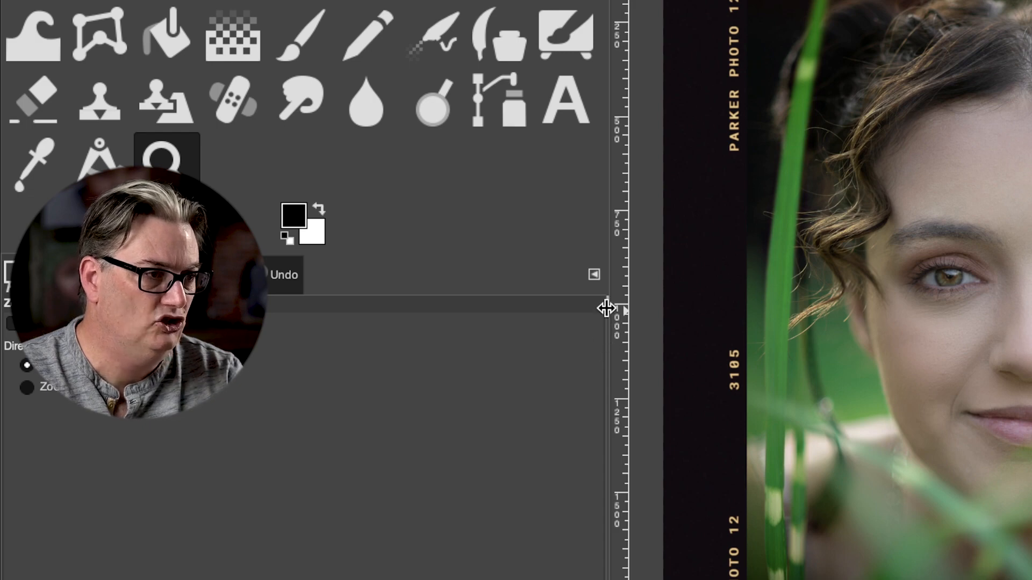
Step: Narrow the toolbox dock to seven tool columns and slightly widen the dock holding the Brushes and Layers dialogs
{"action": "left_click_drag", "start_coordinate": [603, 306], "coordinate": [483, 320]}
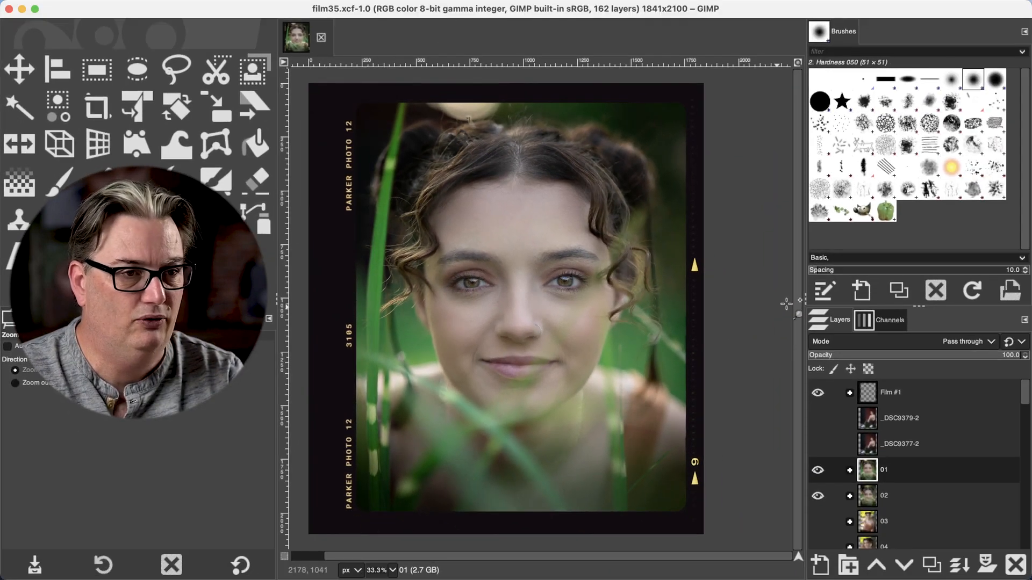
{"action": "left_click_drag", "start_coordinate": [805, 300], "coordinate": [800, 300]}
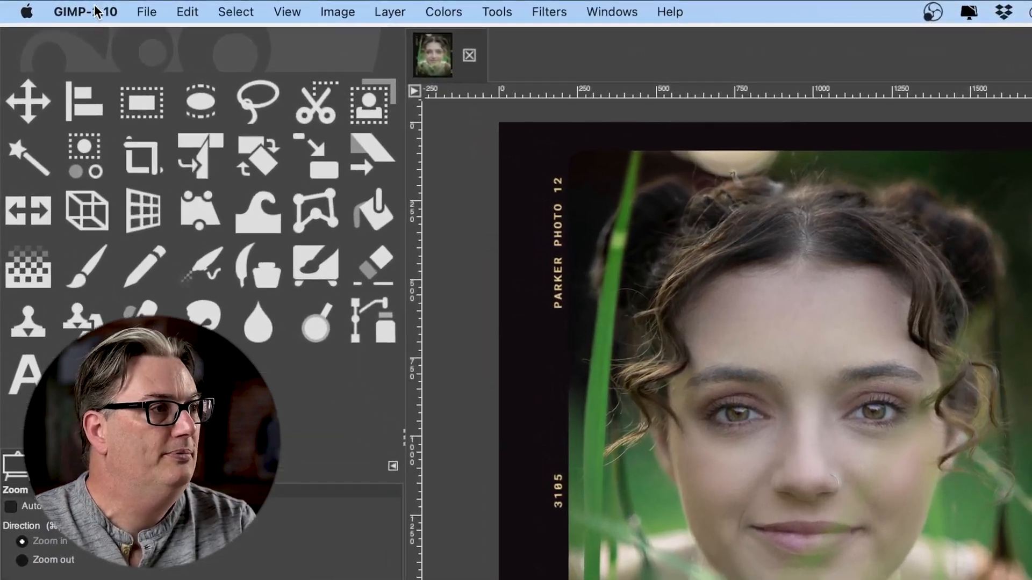
Step: Open the Toolbox page under the Interface section of the program's Preferences
{"action": "left_click", "coordinate": [86, 11]}
{"action": "left_click", "coordinate": [121, 94]}
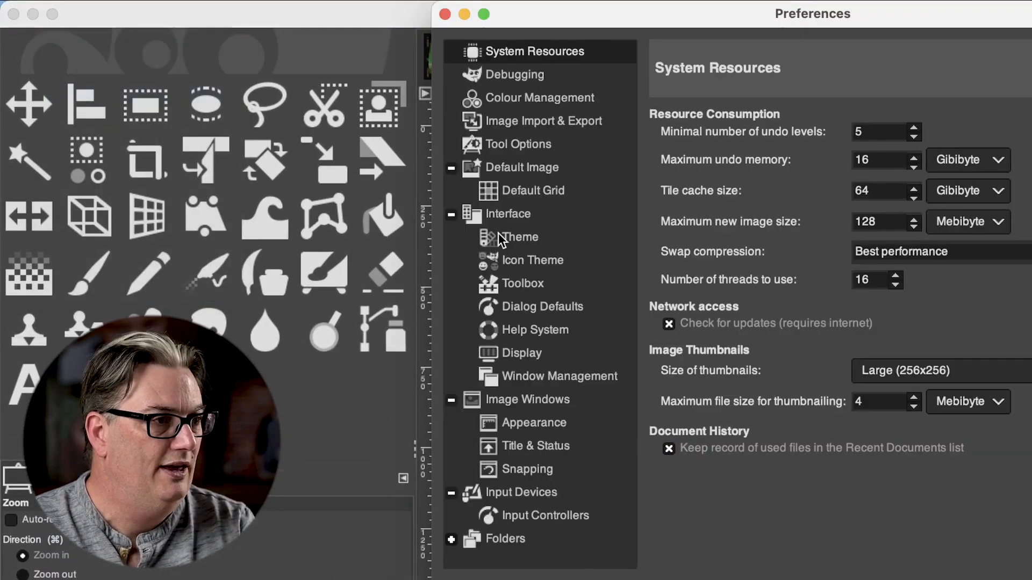
{"action": "left_click", "coordinate": [451, 214]}
{"action": "left_click", "coordinate": [451, 214]}
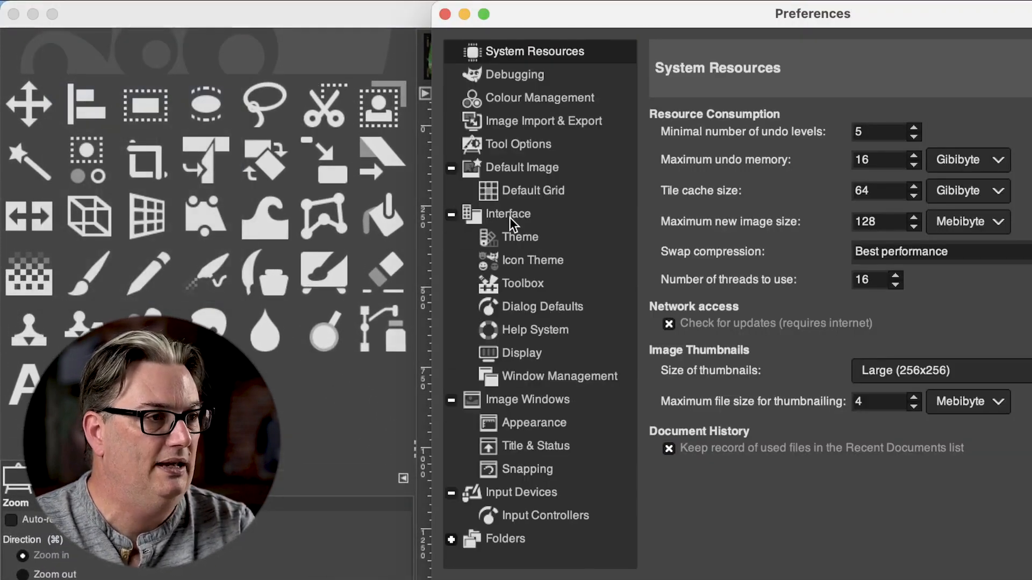
{"action": "left_click", "coordinate": [532, 286]}
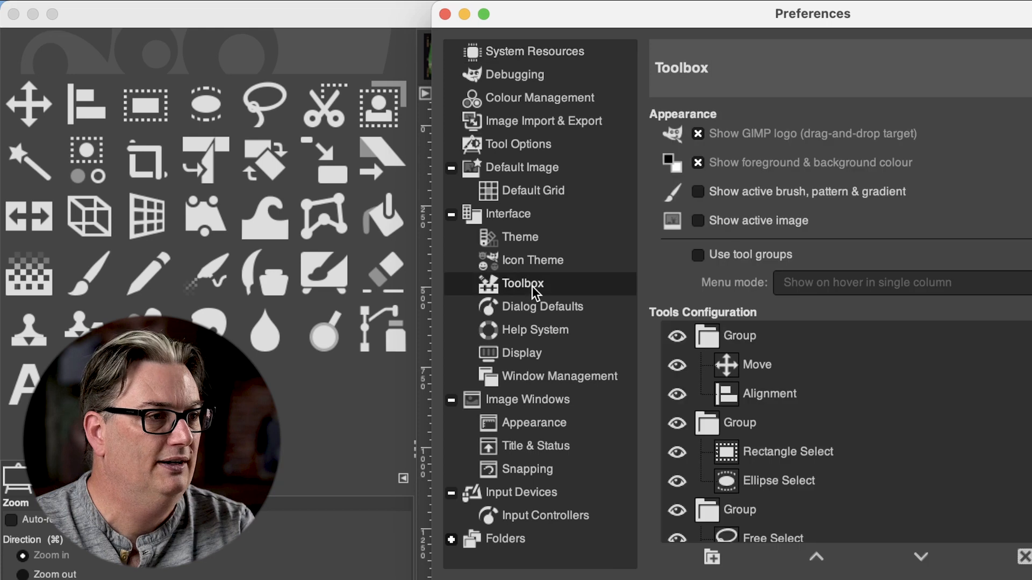
Step: Enable the Use tool groups option for the toolbox and apply the preferences
{"action": "left_click", "coordinate": [749, 253]}
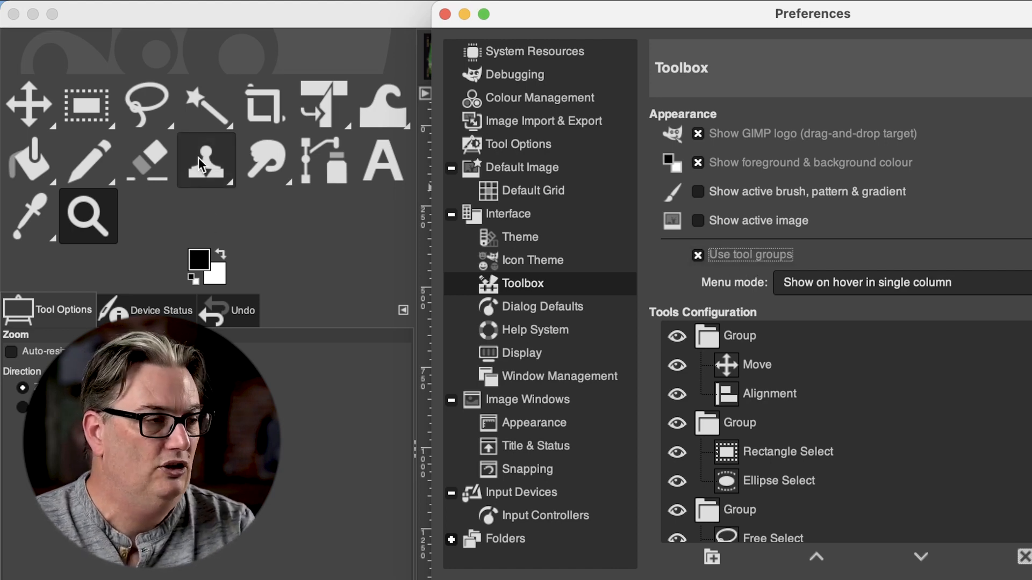
{"action": "left_click", "coordinate": [699, 257]}
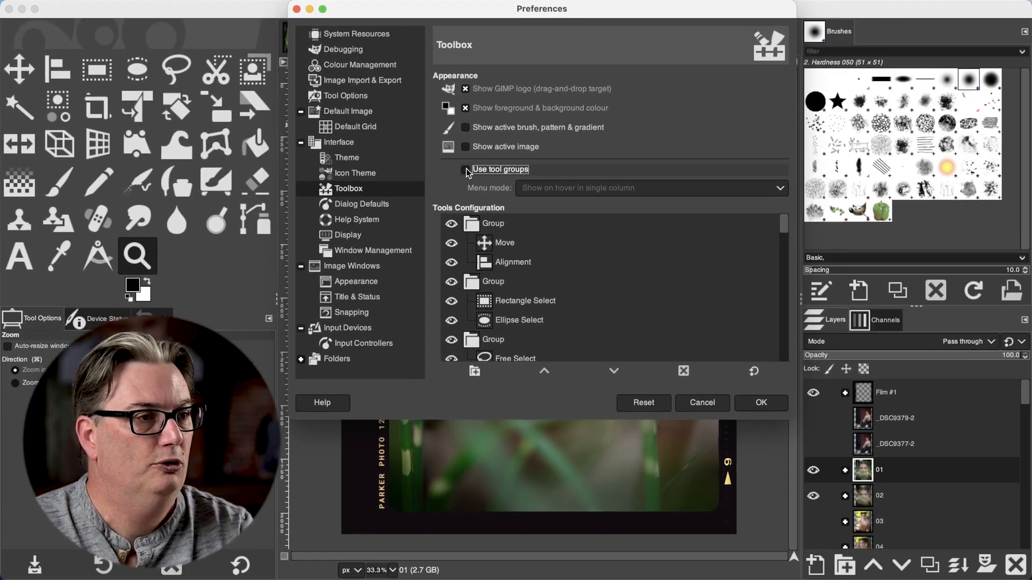
{"action": "left_click", "coordinate": [466, 170]}
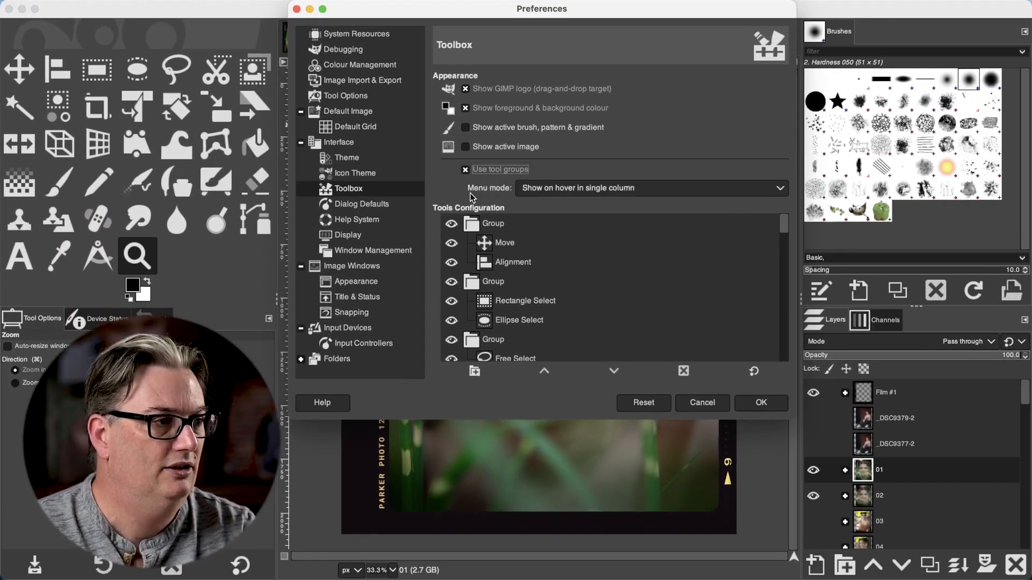
{"action": "left_click", "coordinate": [759, 402]}
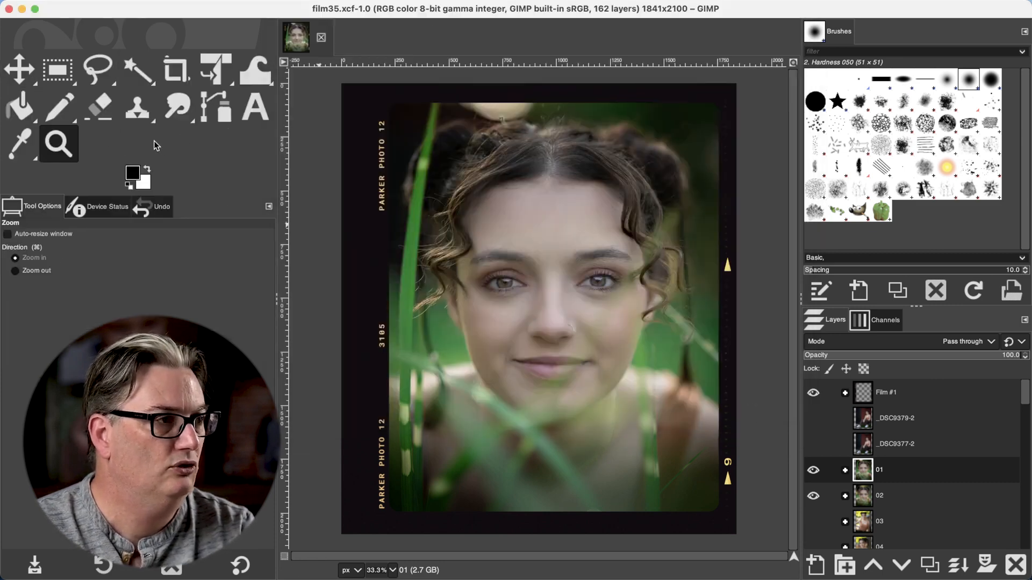
Step: Look at the tools grouped under Fuzzy Select and view the image's channels in place of its layers
{"action": "mouse_move", "coordinate": [141, 76]}
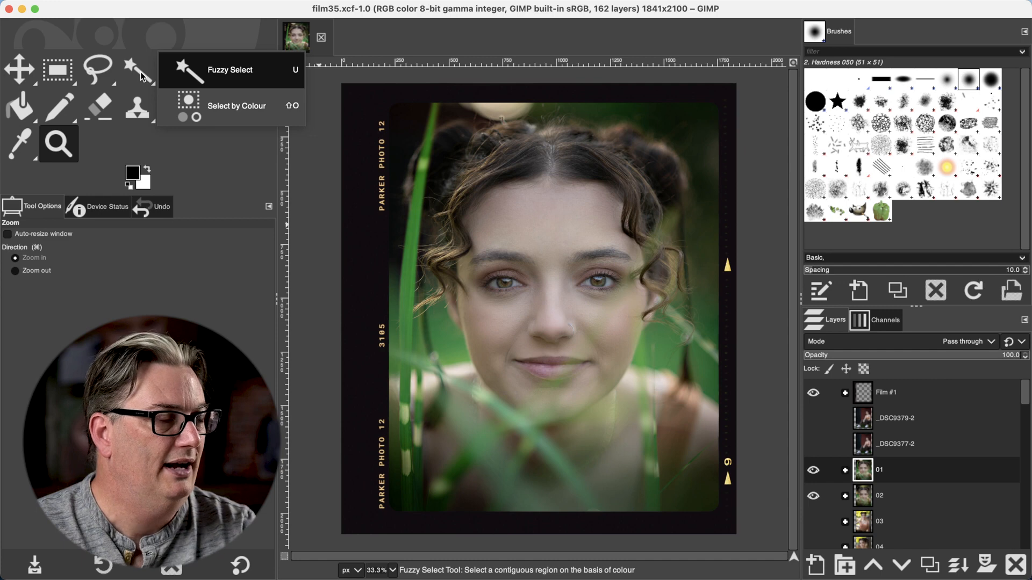
{"action": "mouse_move", "coordinate": [99, 75]}
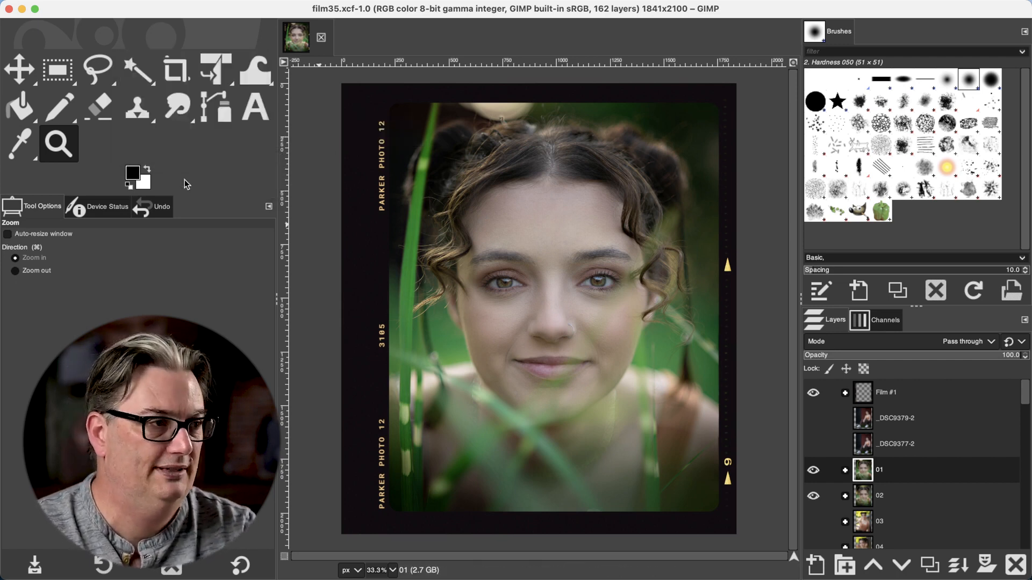
{"action": "left_click", "coordinate": [820, 323]}
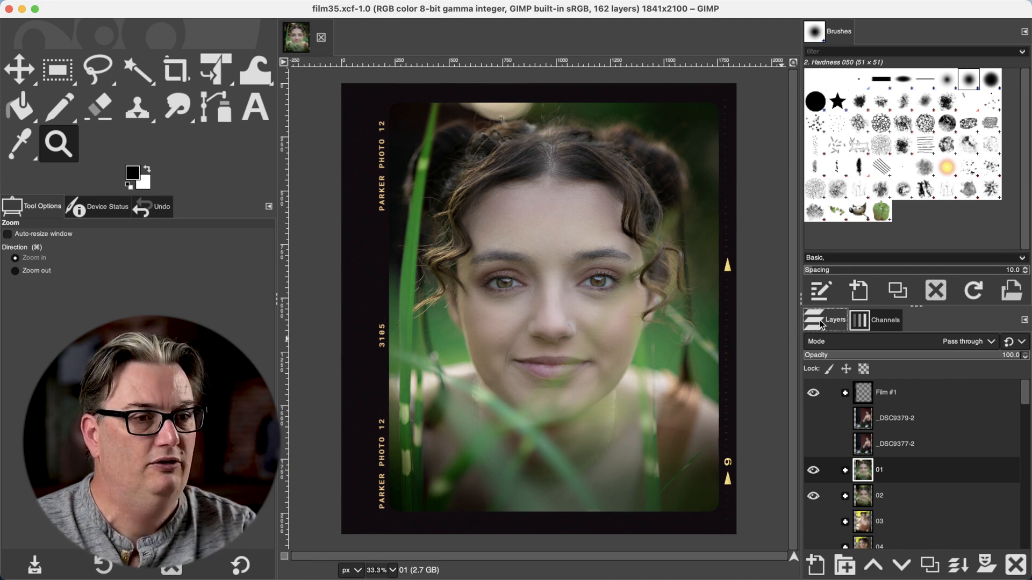
{"action": "left_click", "coordinate": [878, 325]}
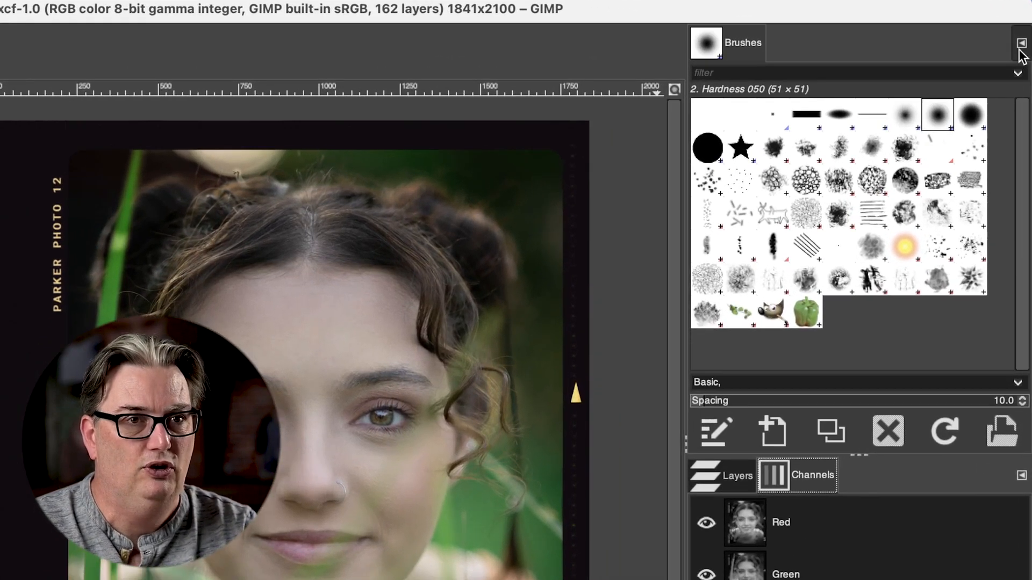
Step: Detach the Brushes dialog from its dock and place it as a floating window over the photo
{"action": "left_click", "coordinate": [1020, 44]}
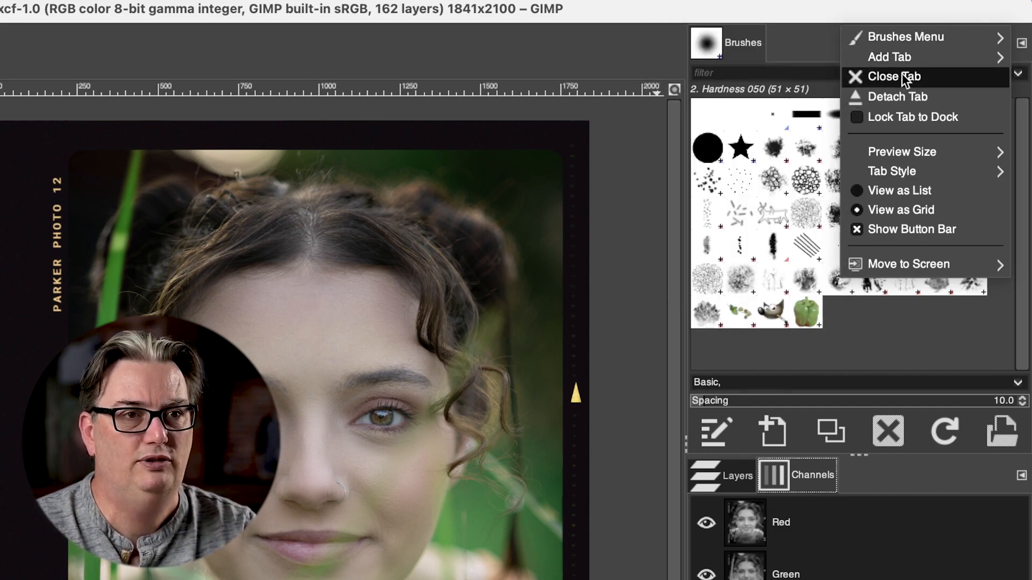
{"action": "left_click", "coordinate": [903, 97]}
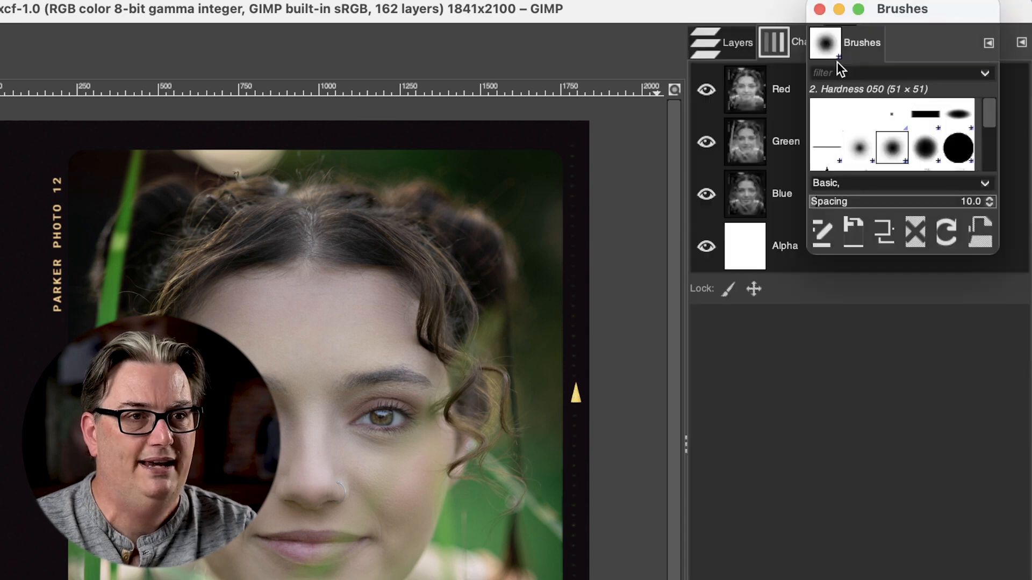
{"action": "mouse_move", "coordinate": [878, 12]}
{"action": "left_mouse_down"}
{"action": "mouse_move", "coordinate": [604, 311]}
{"action": "mouse_move", "coordinate": [463, 295]}
{"action": "left_mouse_up"}
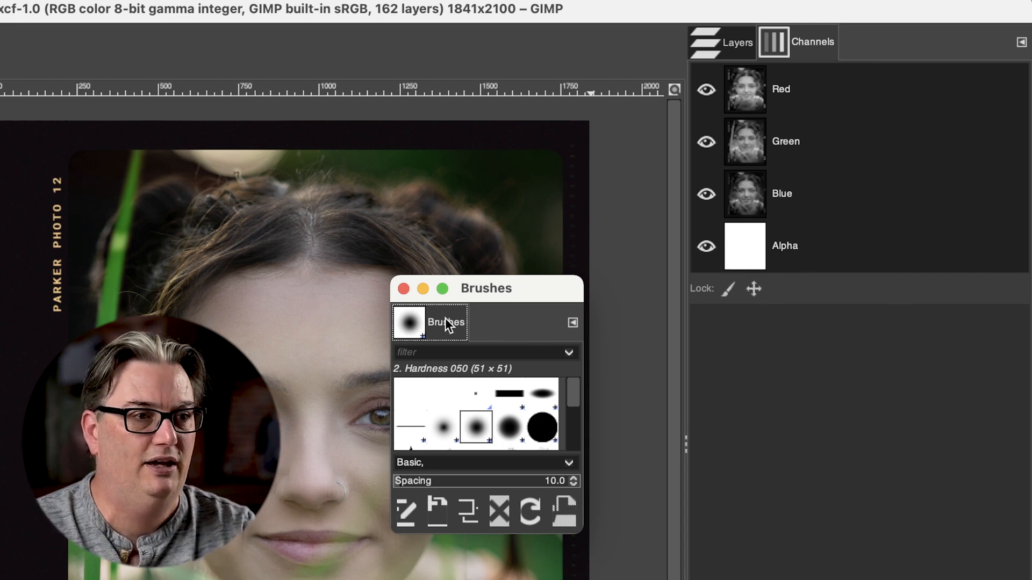
Step: Dock the Brushes dialog back in its own area above Layers and Channels, and make that area taller
{"action": "mouse_move", "coordinate": [428, 326]}
{"action": "left_mouse_down"}
{"action": "mouse_move", "coordinate": [644, 240]}
{"action": "mouse_move", "coordinate": [849, 75]}
{"action": "mouse_move", "coordinate": [865, 45]}
{"action": "mouse_move", "coordinate": [814, 44]}
{"action": "mouse_move", "coordinate": [862, 44]}
{"action": "left_mouse_up"}
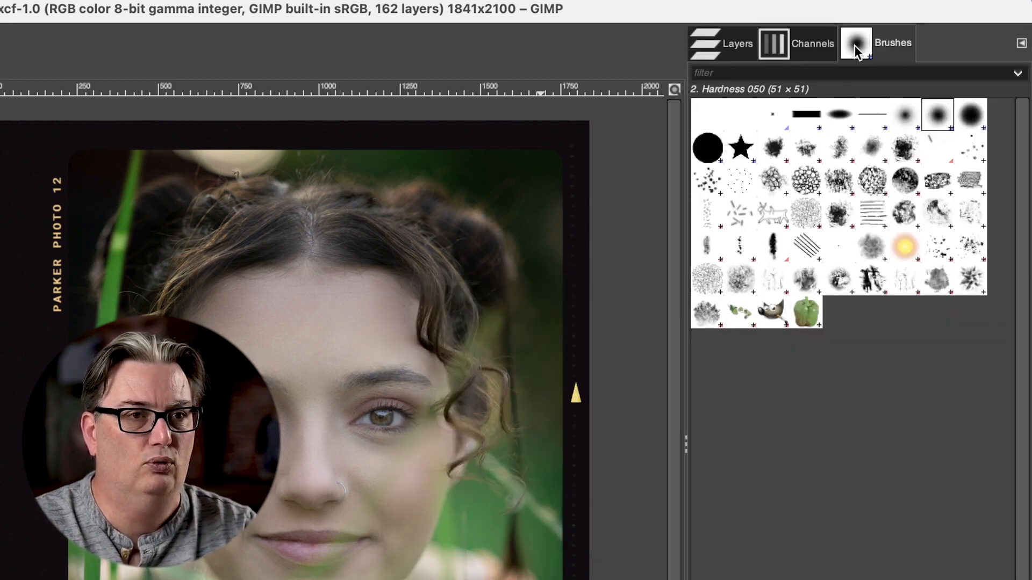
{"action": "left_click_drag", "start_coordinate": [862, 40], "coordinate": [861, 23]}
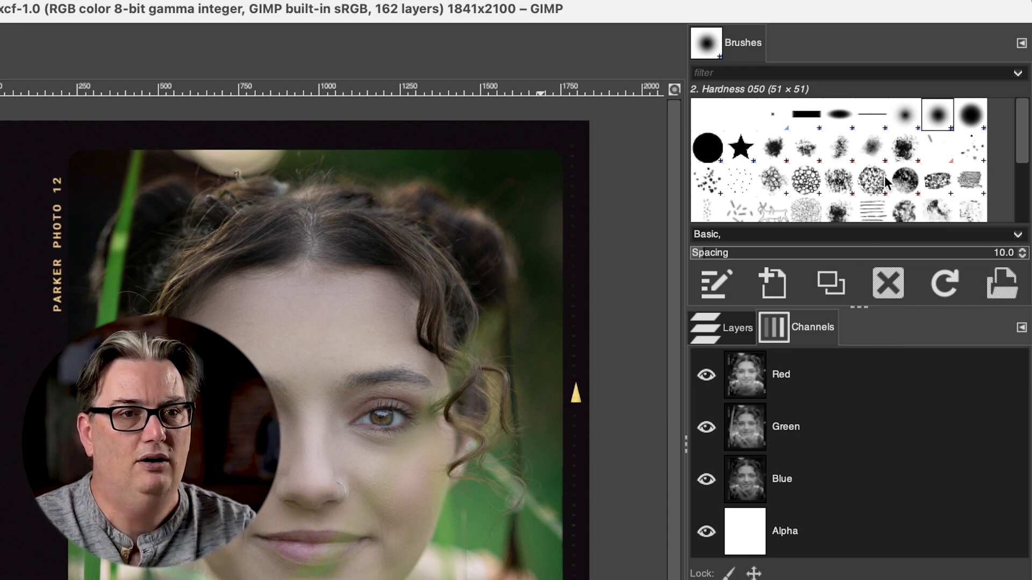
{"action": "mouse_move", "coordinate": [1020, 136]}
{"action": "left_mouse_down"}
{"action": "mouse_move", "coordinate": [1022, 202]}
{"action": "mouse_move", "coordinate": [1024, 114]}
{"action": "left_mouse_up"}
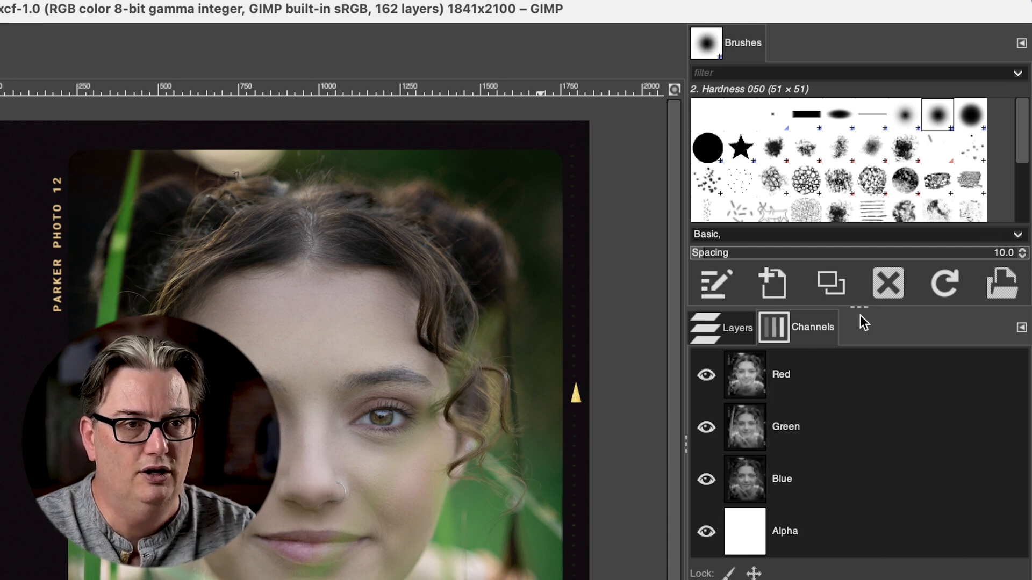
{"action": "left_click_drag", "start_coordinate": [858, 307], "coordinate": [857, 491]}
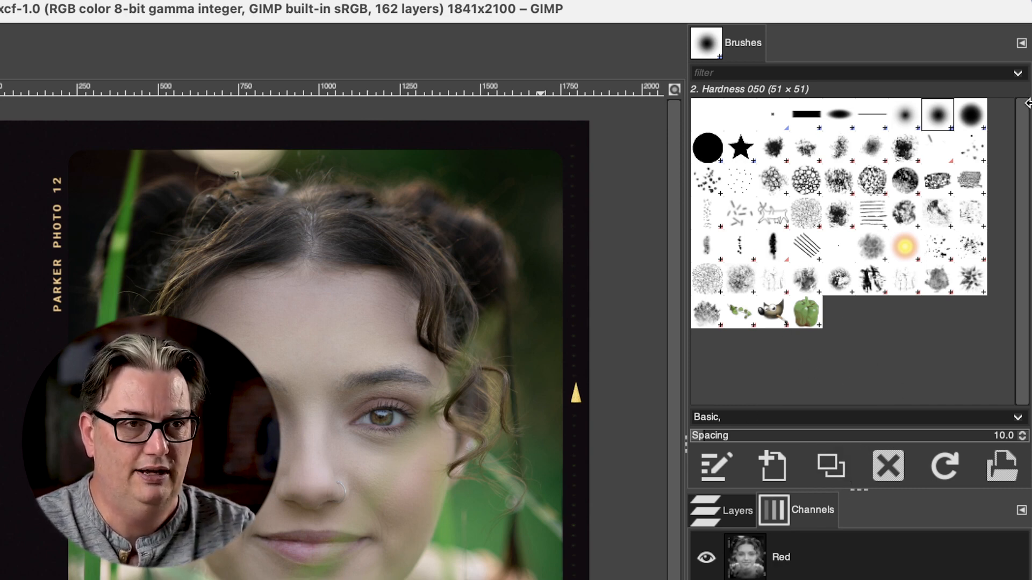
Step: Close the Brushes and Channels dialogs, leaving only Layers in that dock
{"action": "left_click", "coordinate": [1021, 42]}
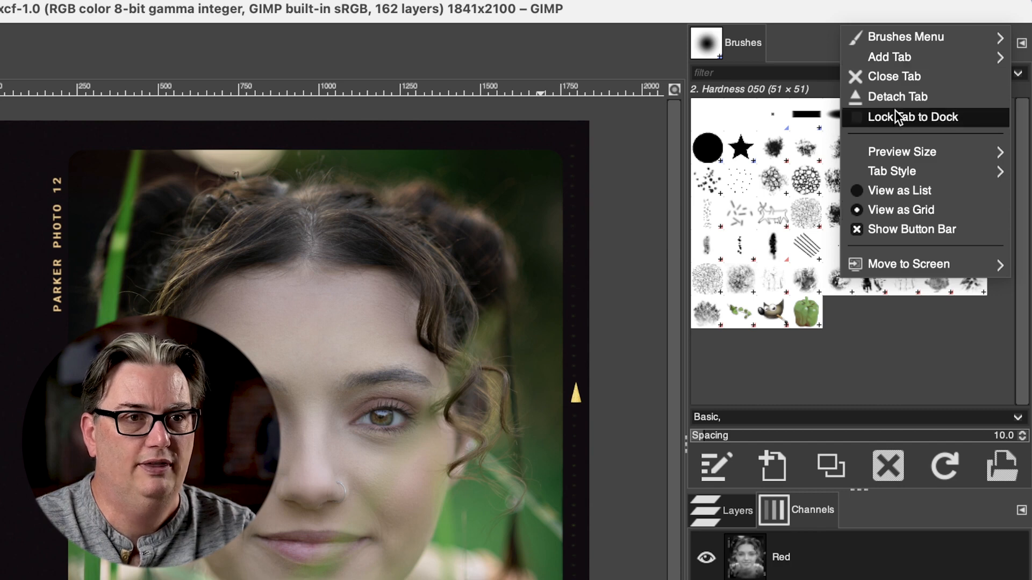
{"action": "left_click", "coordinate": [892, 79]}
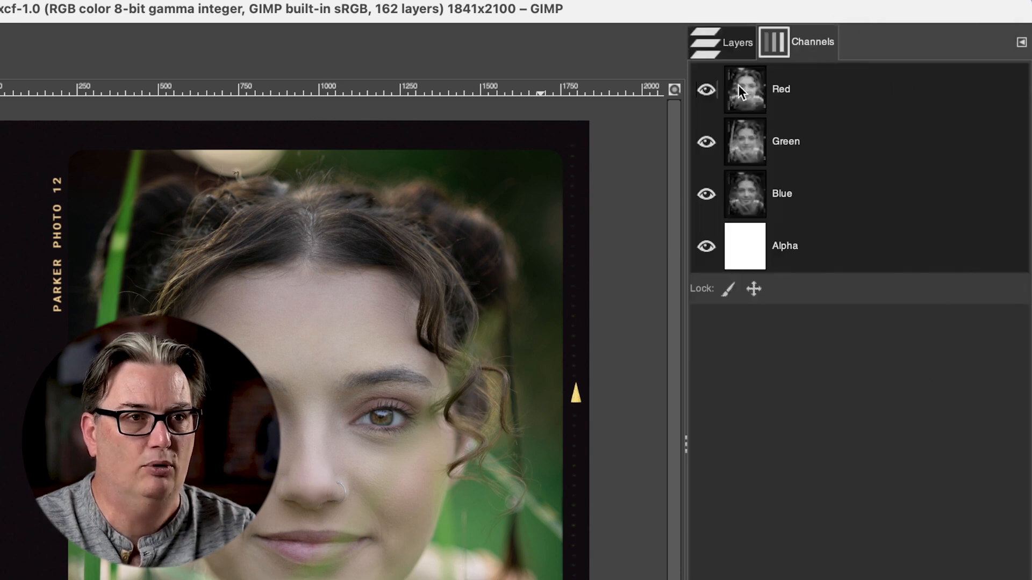
{"action": "left_click", "coordinate": [1021, 43]}
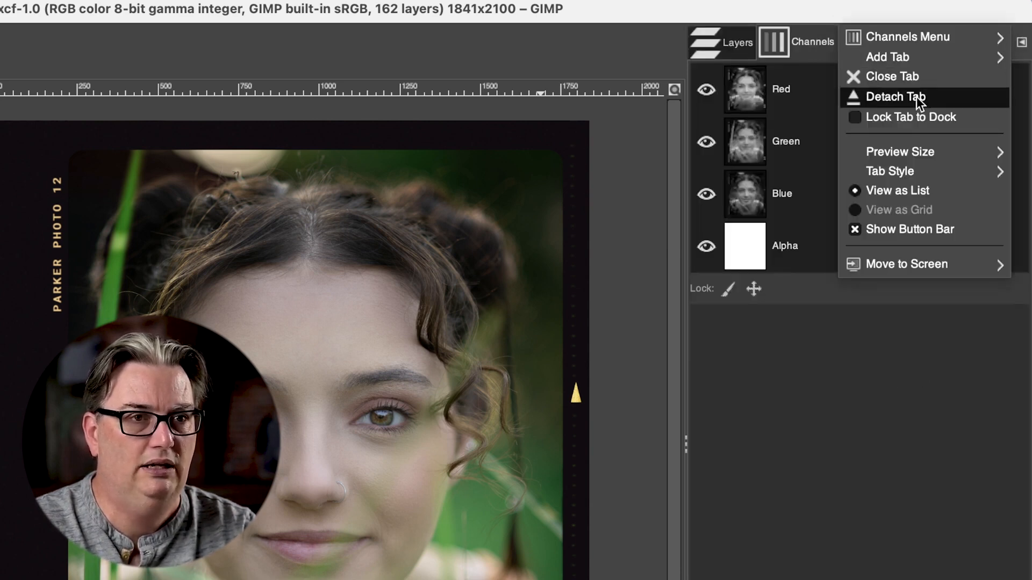
{"action": "left_click", "coordinate": [908, 77]}
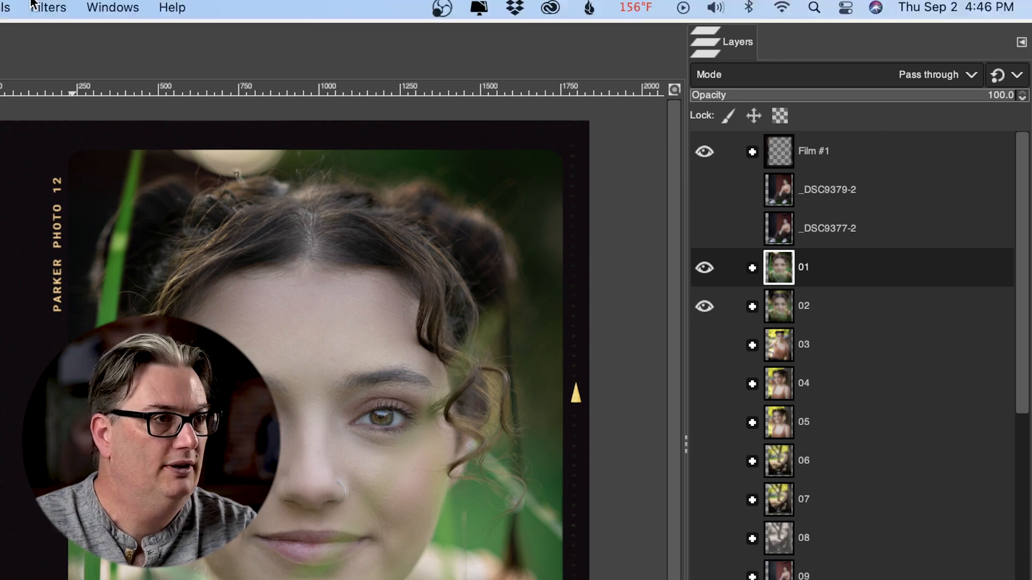
Step: Turn off Single-Window Mode and shrink the image window to fit between the separate Toolbox and Layers windows
{"action": "left_click", "coordinate": [109, 7]}
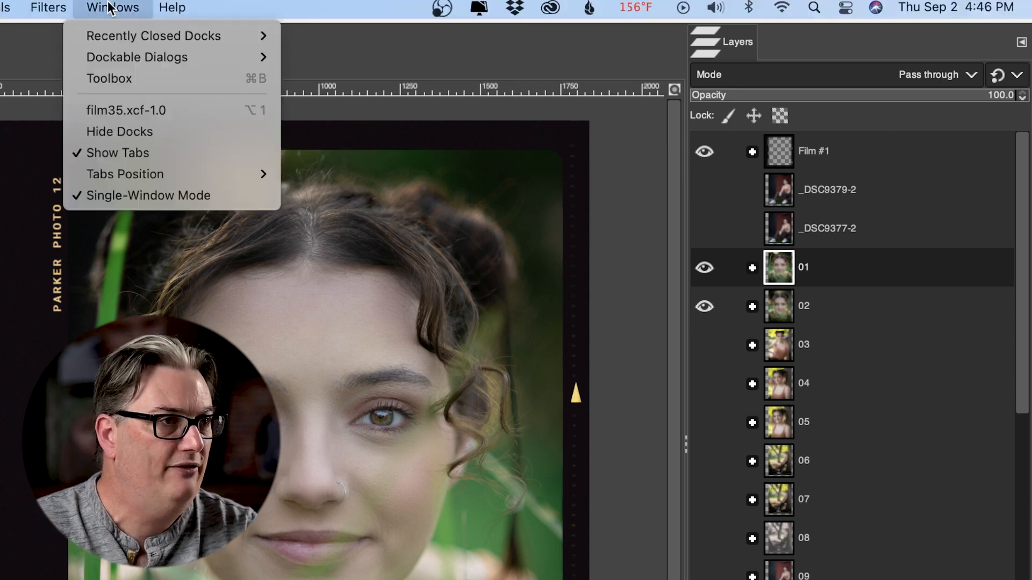
{"action": "left_click", "coordinate": [163, 194]}
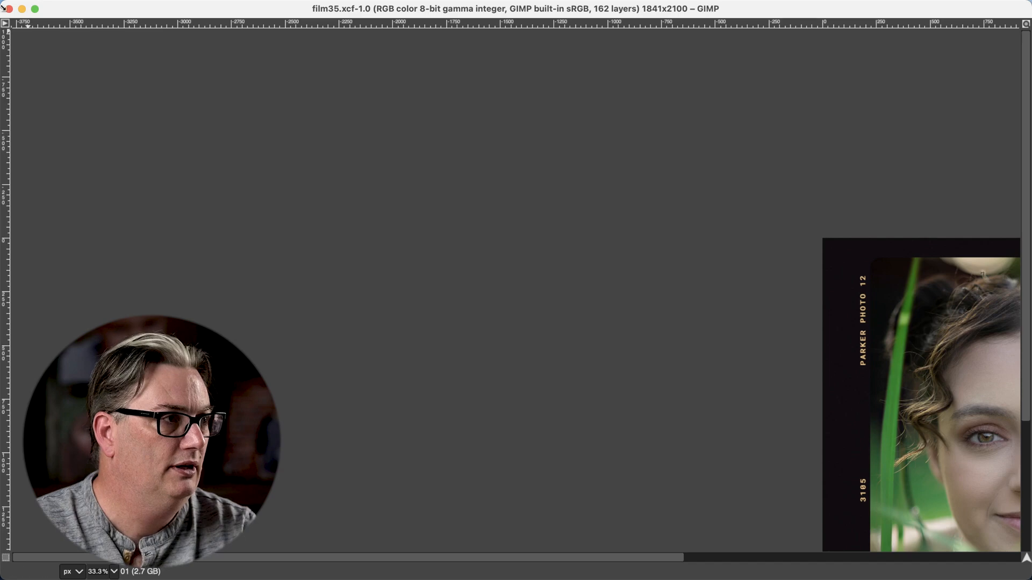
{"action": "left_click_drag", "start_coordinate": [3, 8], "coordinate": [582, 253]}
{"action": "left_click_drag", "start_coordinate": [681, 254], "coordinate": [395, 36]}
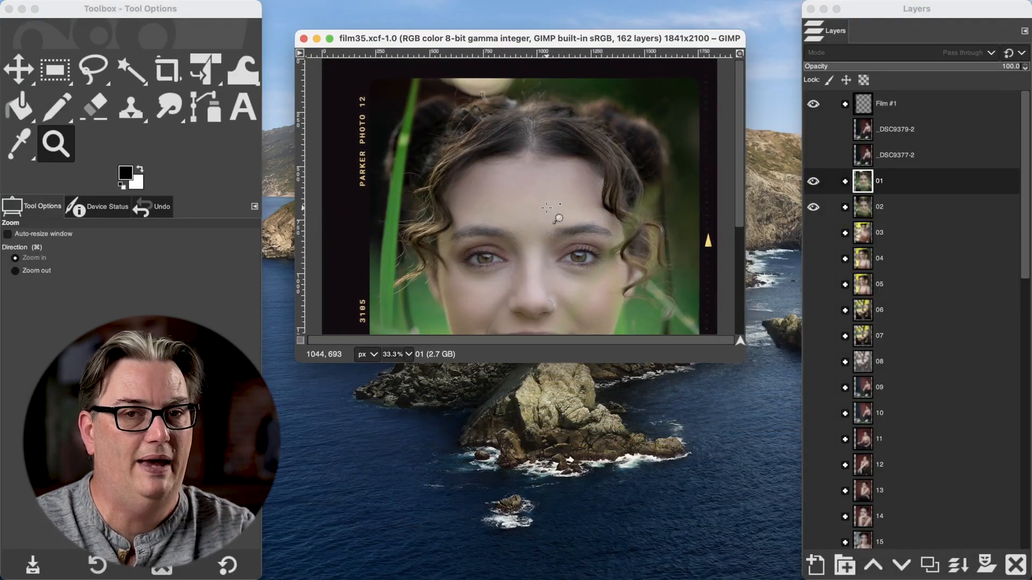
Step: Turn Single-Window Mode back on
{"action": "left_click", "coordinate": [422, 7]}
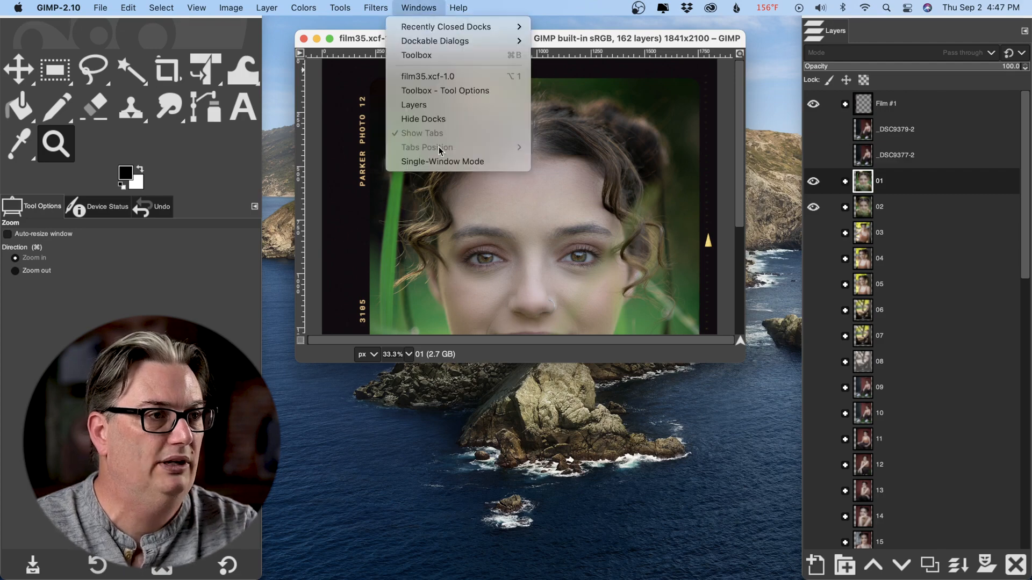
{"action": "left_click", "coordinate": [441, 161]}
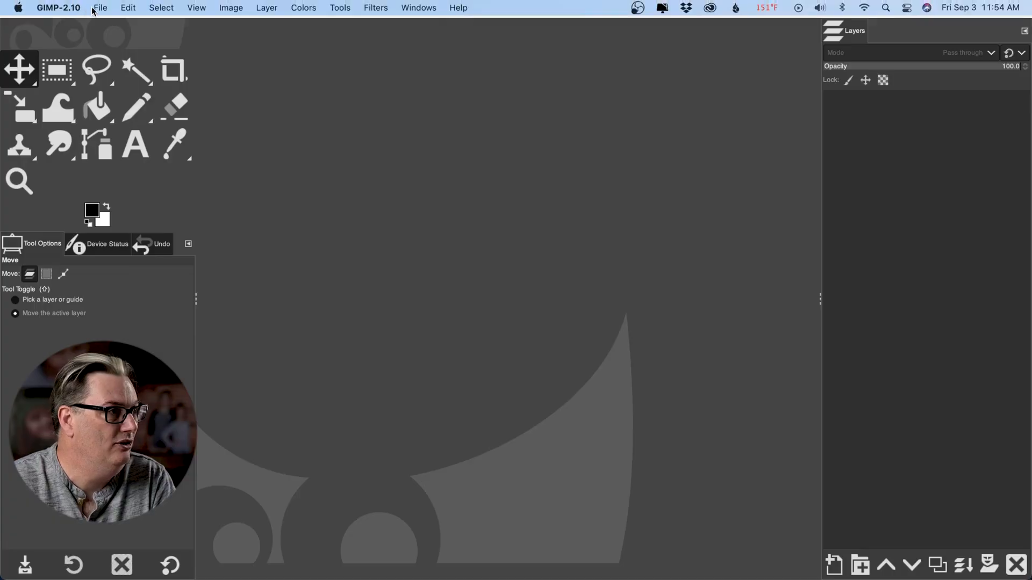
Step: Open the layered Photoshop file film35.psd
{"action": "left_click", "coordinate": [100, 8]}
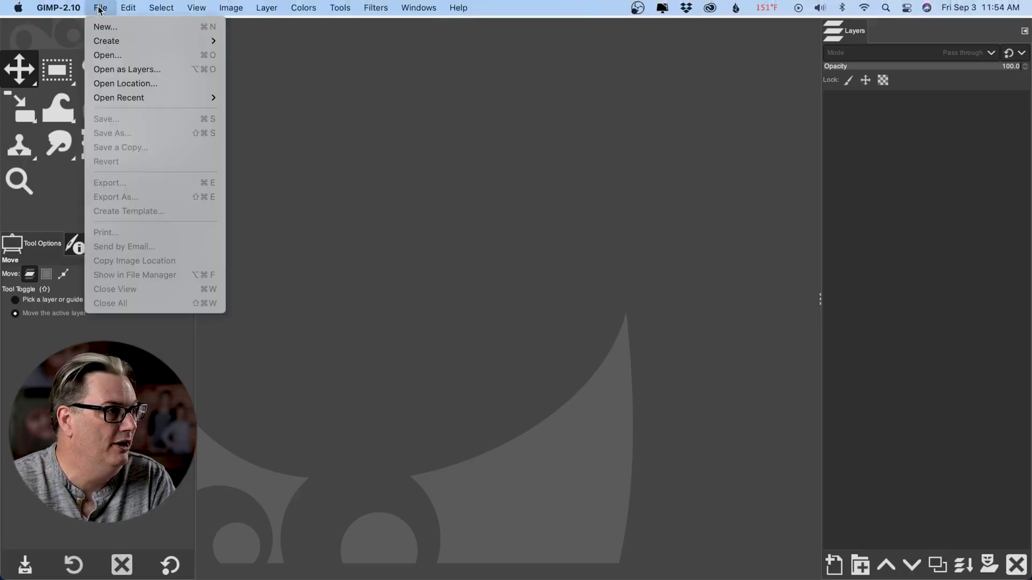
{"action": "left_click", "coordinate": [123, 56]}
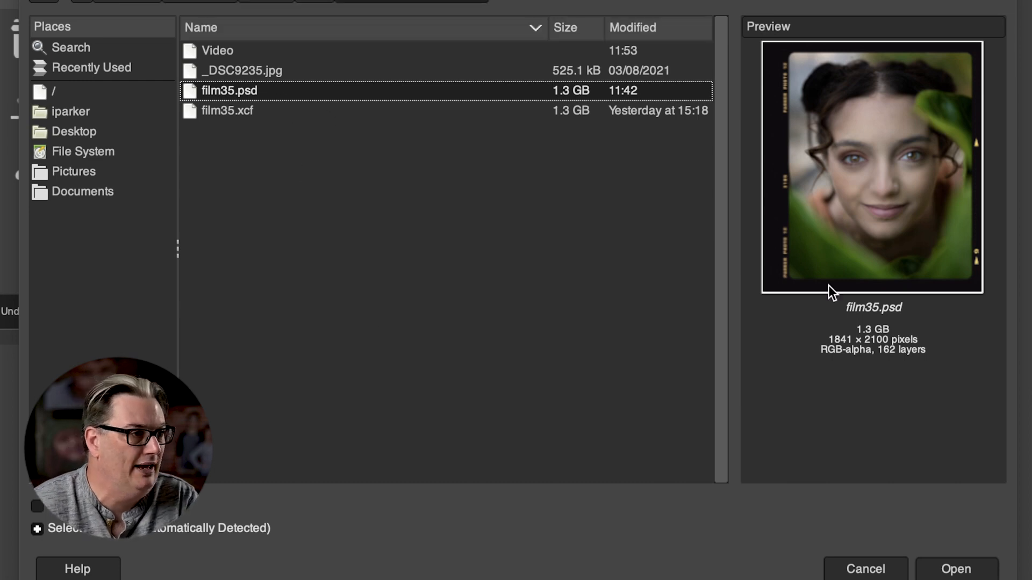
{"action": "left_click", "coordinate": [981, 571]}
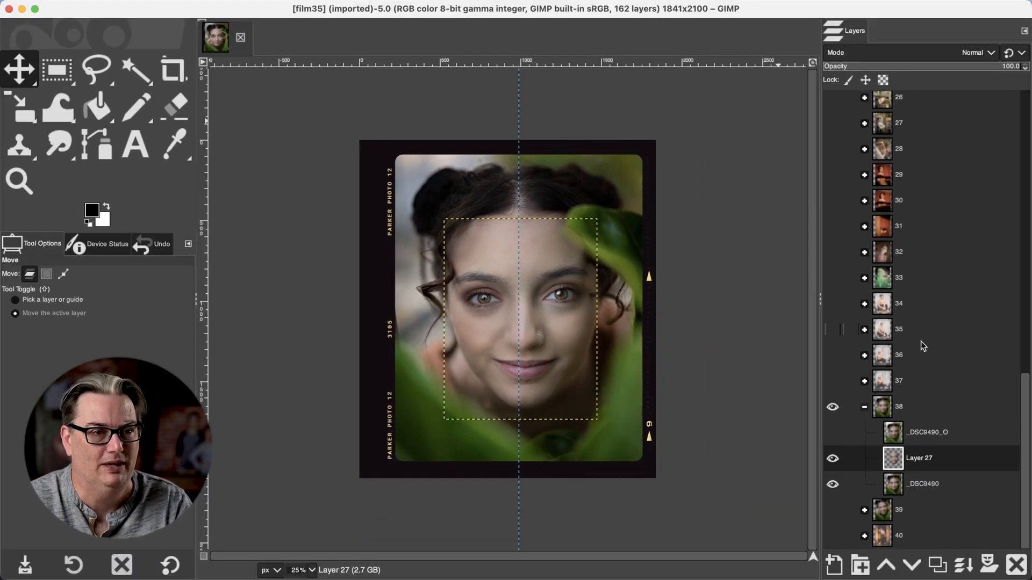
Step: Inspect the contents of layer group 01, collapse it again, and select layer group 02
{"action": "scroll", "coordinate": [923, 347], "scroll_direction": "up", "scroll_amount": 10}
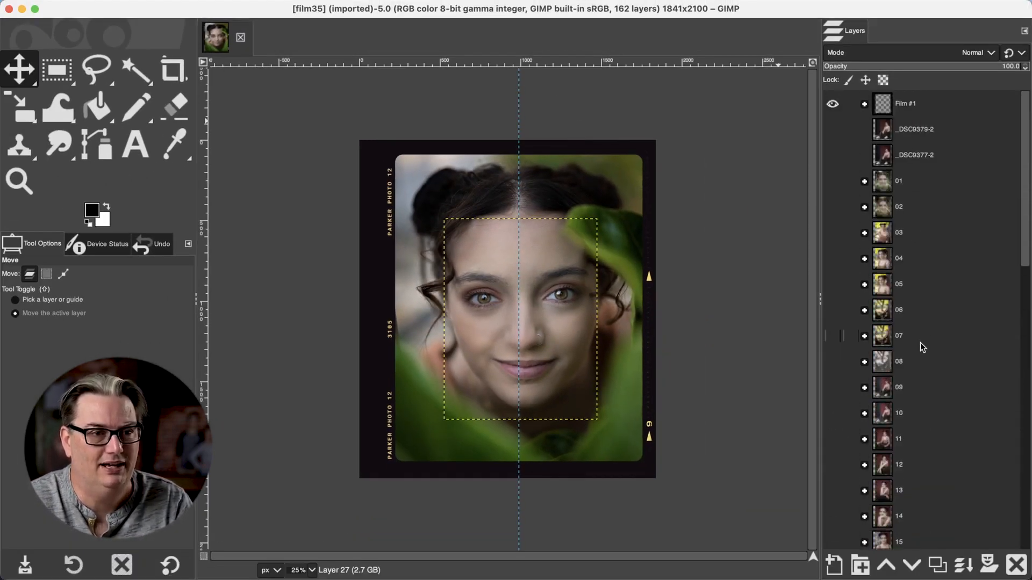
{"action": "left_click", "coordinate": [864, 181]}
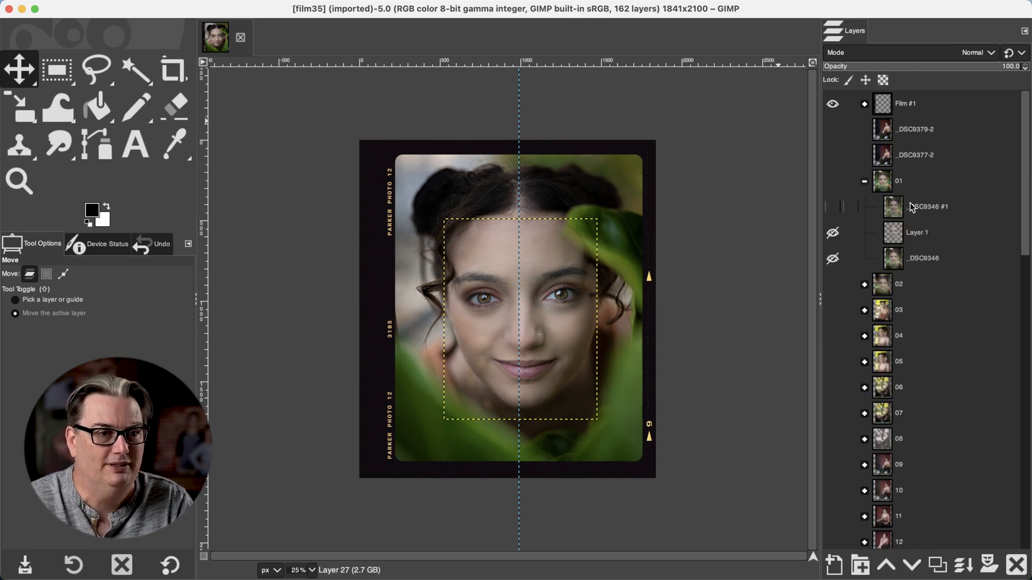
{"action": "left_click", "coordinate": [863, 181]}
{"action": "left_click", "coordinate": [913, 187]}
{"action": "left_click", "coordinate": [920, 210]}
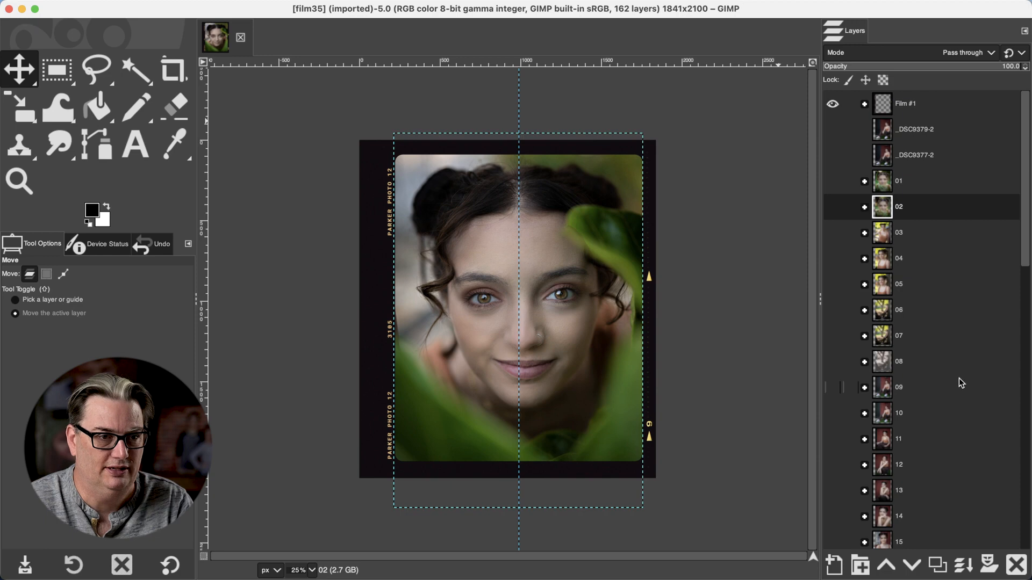
Step: Select Layer 27 inside layer group 38
{"action": "scroll", "coordinate": [924, 457], "scroll_direction": "down", "scroll_amount": 10}
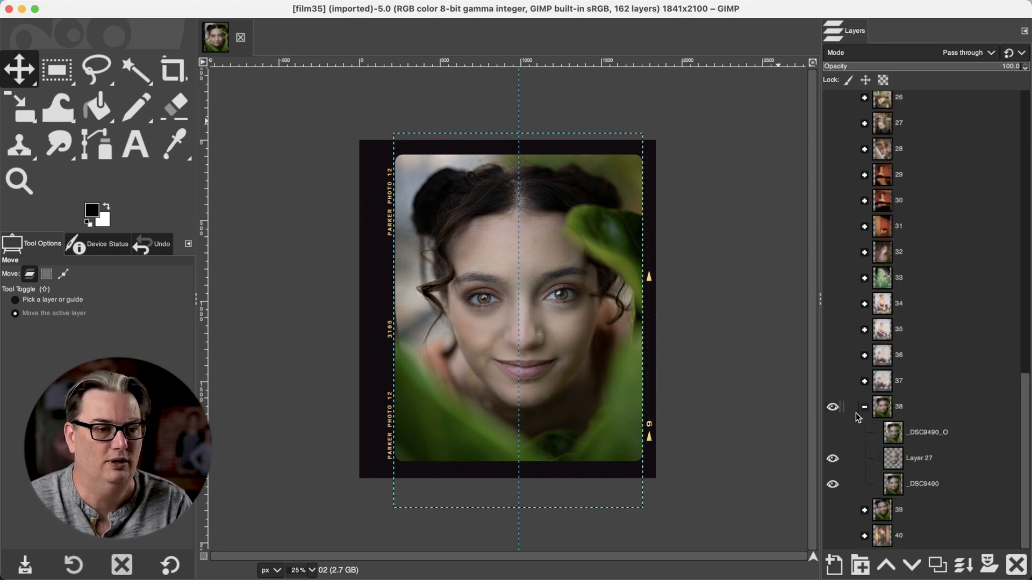
{"action": "left_click", "coordinate": [929, 408]}
{"action": "left_click", "coordinate": [948, 468]}
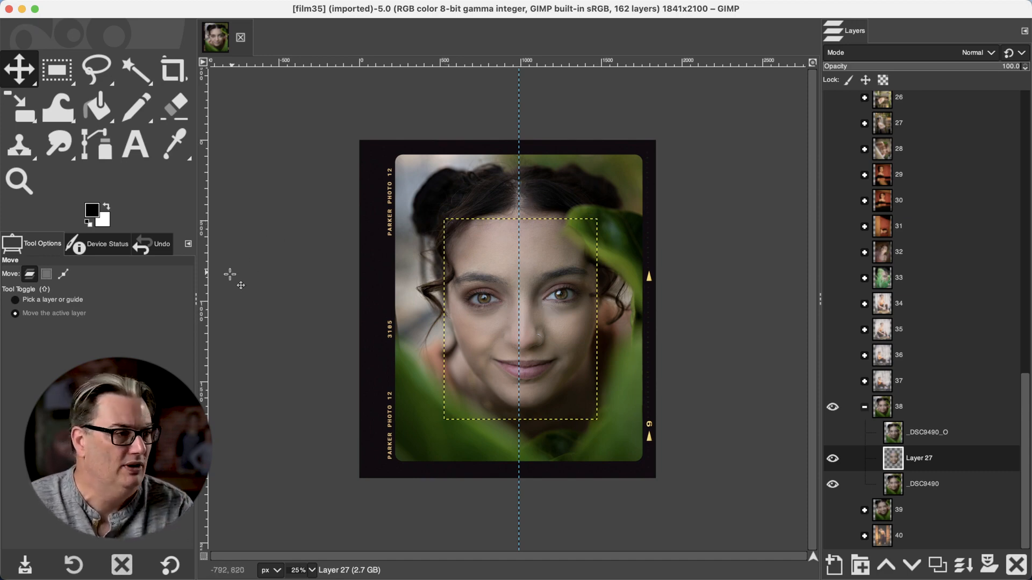
Step: Add a vertical guide near the photo's inner left side and a horizontal guide across the hair, and start repositioning the horizontal guide
{"action": "left_click_drag", "start_coordinate": [202, 291], "coordinate": [414, 294]}
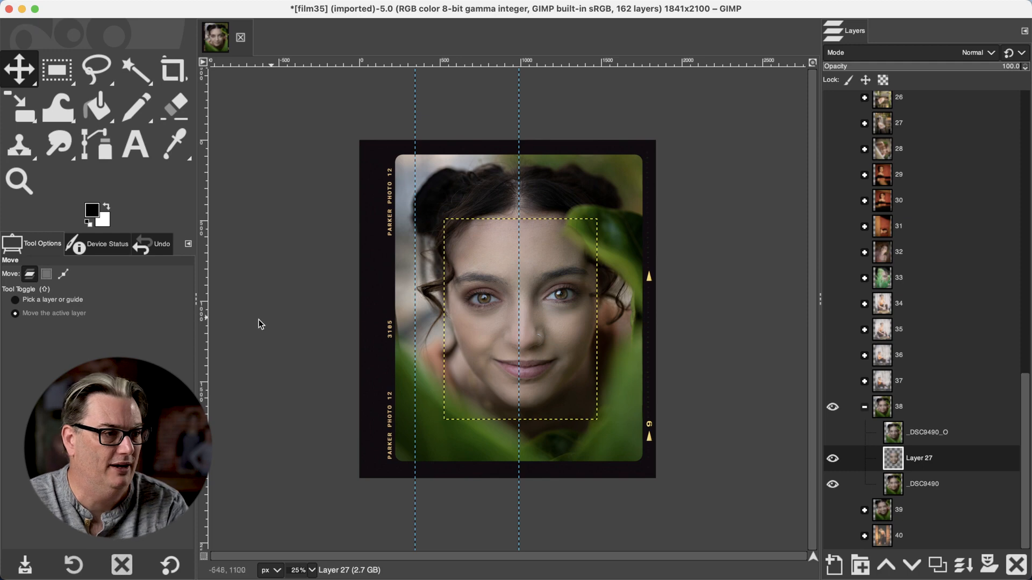
{"action": "left_click_drag", "start_coordinate": [382, 63], "coordinate": [382, 186]}
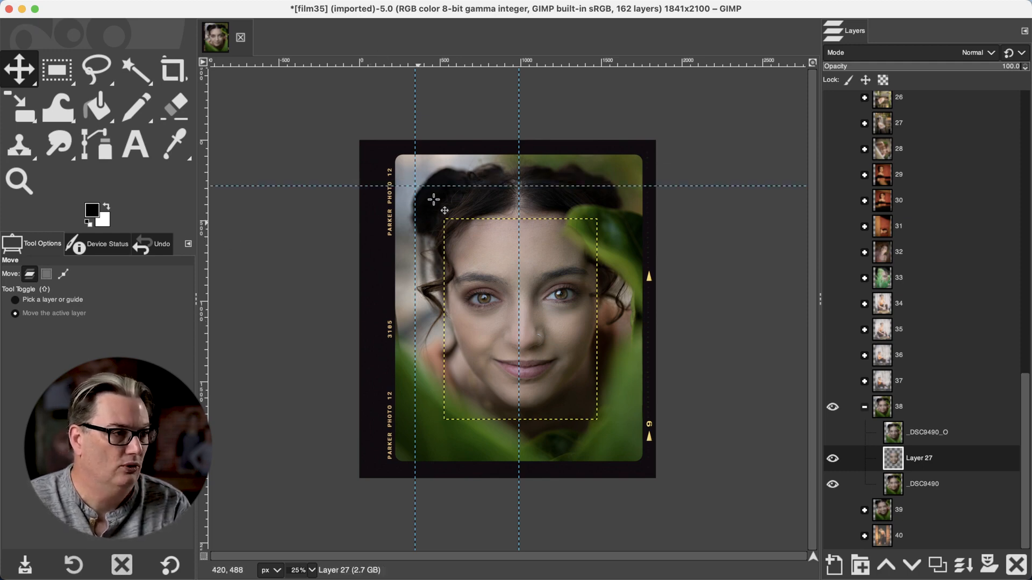
{"action": "left_click_drag", "start_coordinate": [441, 187], "coordinate": [441, 140]}
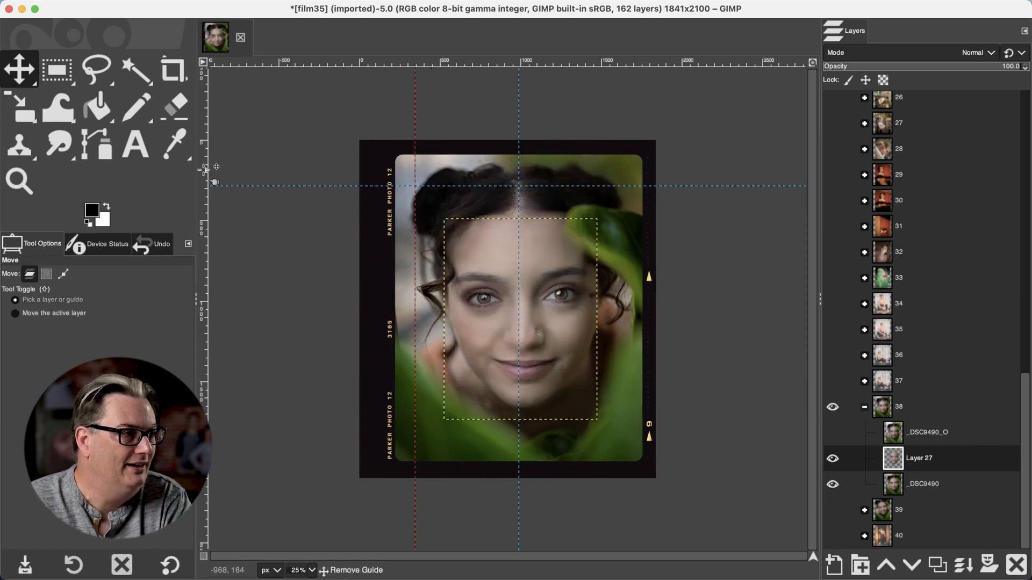
Step: Remove all vertical and horizontal guides from the image, including the one through the centre of the face
{"action": "left_click_drag", "start_coordinate": [210, 170], "coordinate": [208, 170]}
{"action": "left_click_drag", "start_coordinate": [264, 185], "coordinate": [272, 64]}
{"action": "left_click_drag", "start_coordinate": [519, 127], "coordinate": [204, 195]}
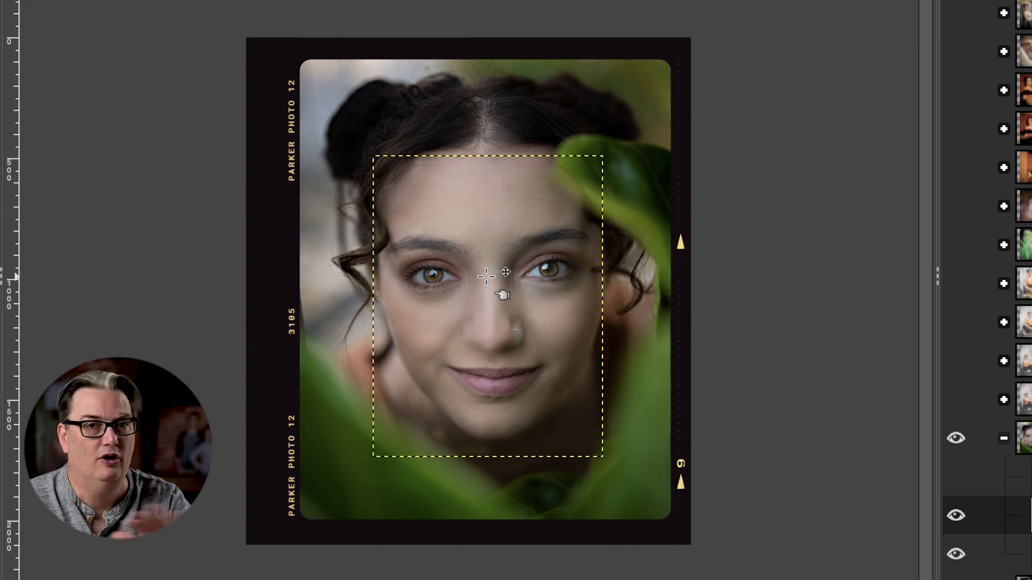
Step: Examine the face up close with Layer 27 hidden and shown to compare the skin retouching
{"action": "key", "text": "z"}
{"action": "left_click", "coordinate": [486, 262]}
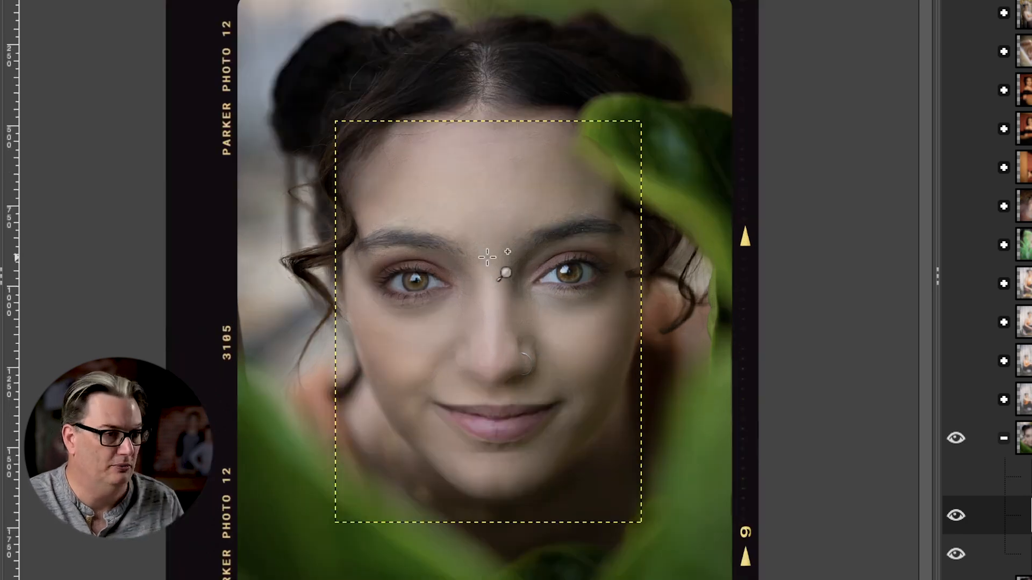
{"action": "left_click", "coordinate": [486, 264]}
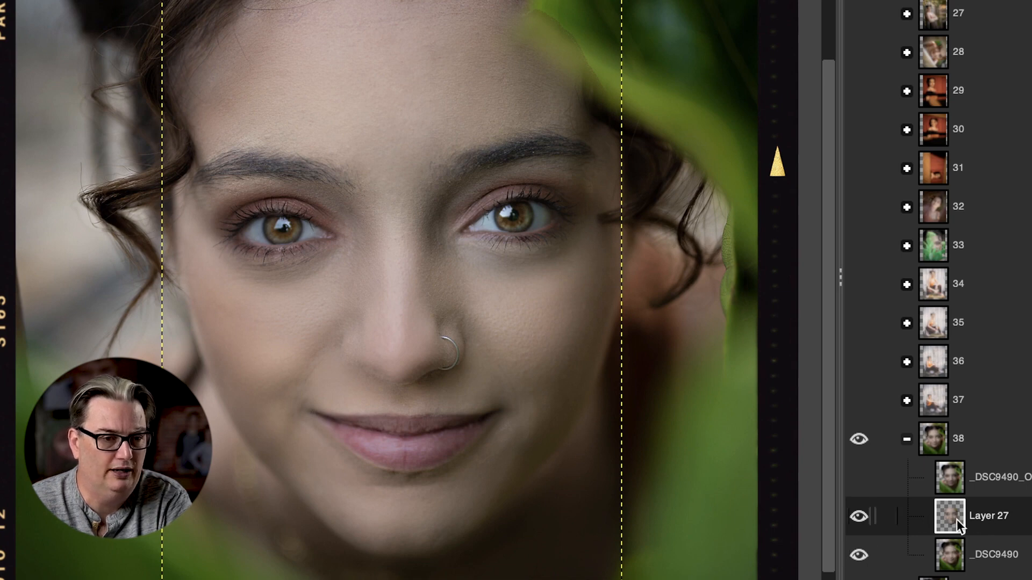
{"action": "left_click", "coordinate": [858, 517]}
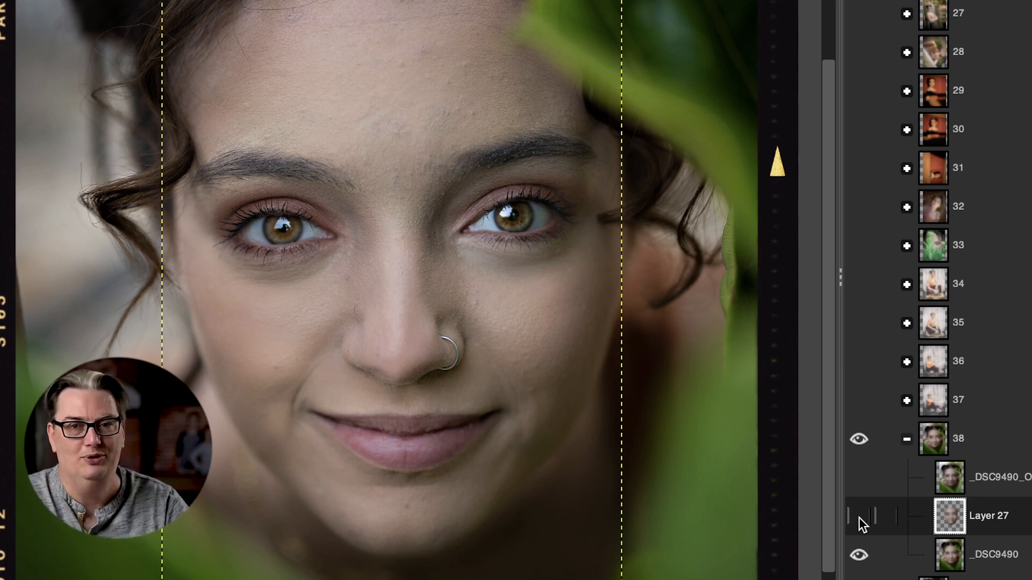
{"action": "left_click", "coordinate": [859, 517]}
{"action": "left_click", "coordinate": [858, 518]}
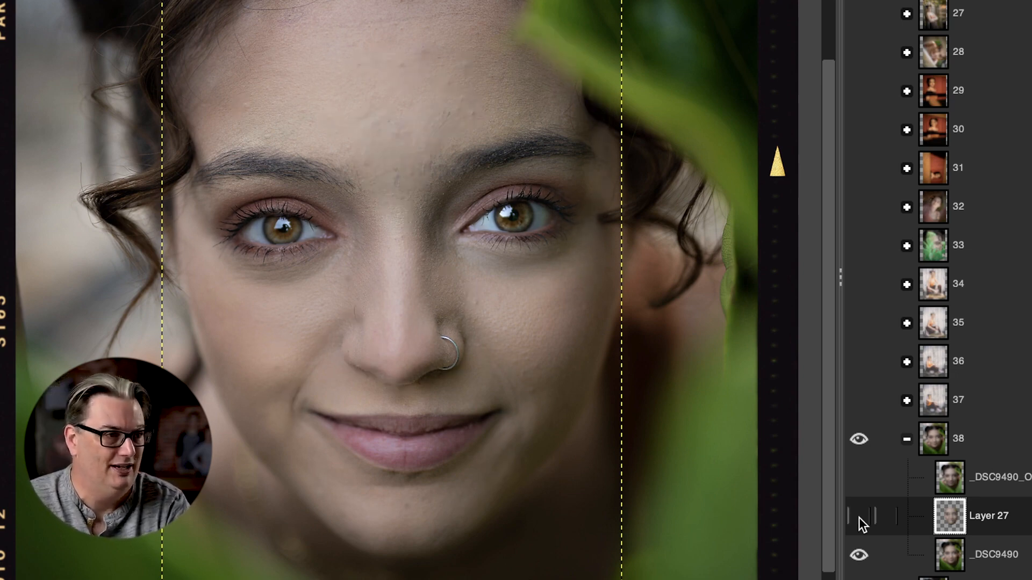
{"action": "left_click", "coordinate": [858, 517]}
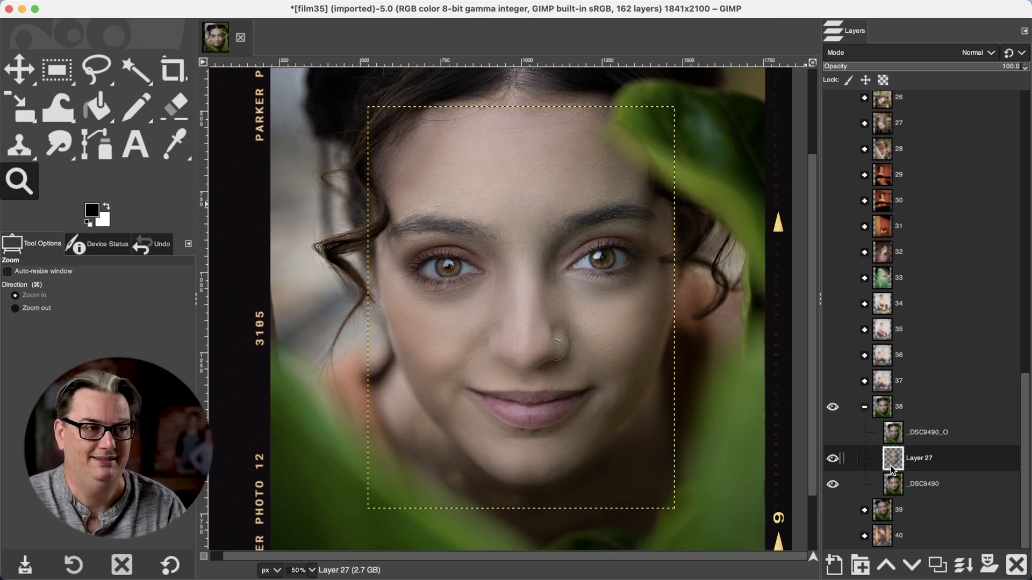
Step: Lower Layer 27's opacity to 69.1 and compare the face with the layer hidden and shown
{"action": "left_click_drag", "start_coordinate": [995, 65], "coordinate": [971, 66]}
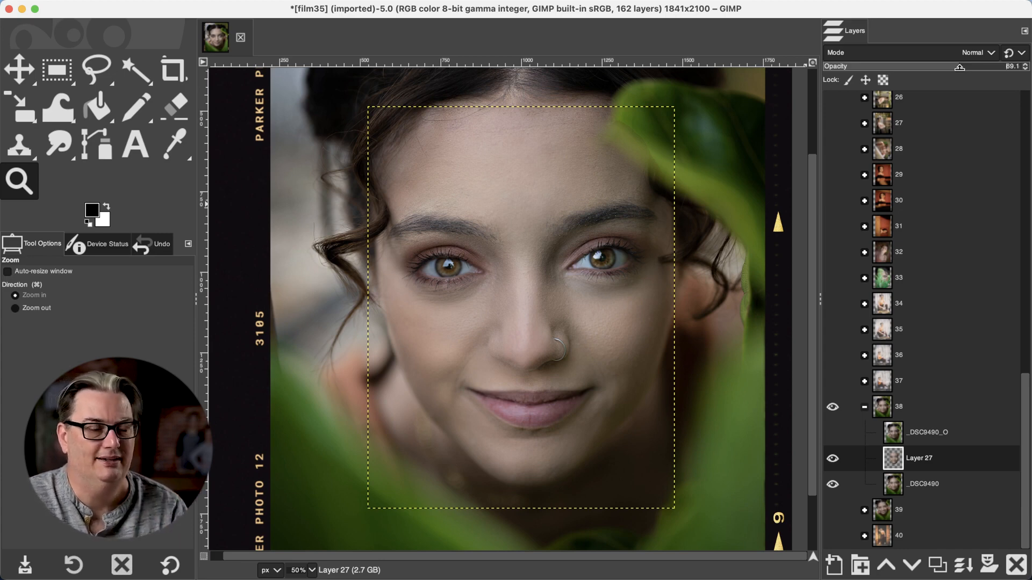
{"action": "left_click", "coordinate": [834, 458]}
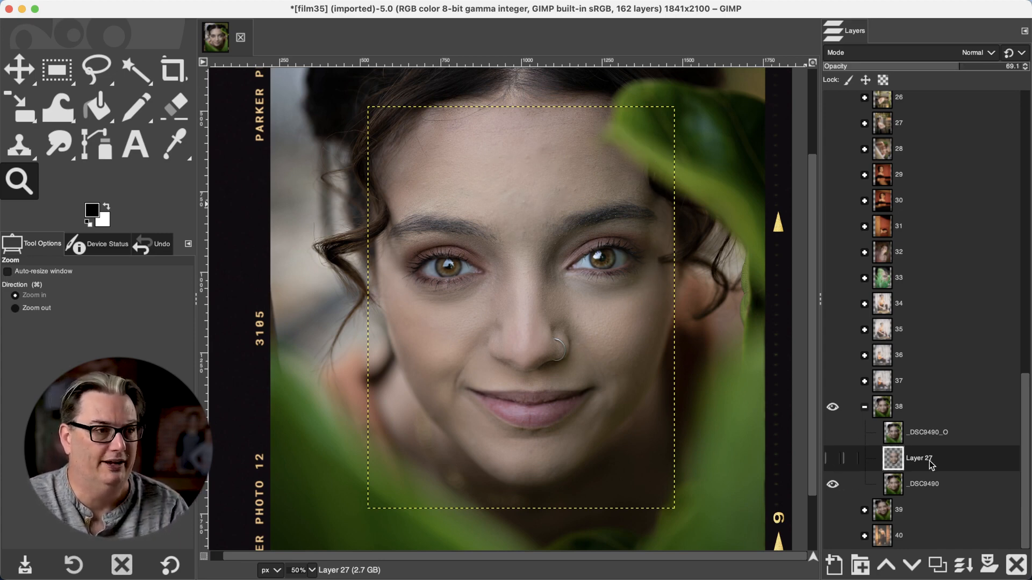
{"action": "left_click", "coordinate": [832, 458]}
Step: Set Layer 27's opacity to 100 and compare the face with the layer hidden and shown
{"action": "left_click_drag", "start_coordinate": [959, 66], "coordinate": [1027, 68]}
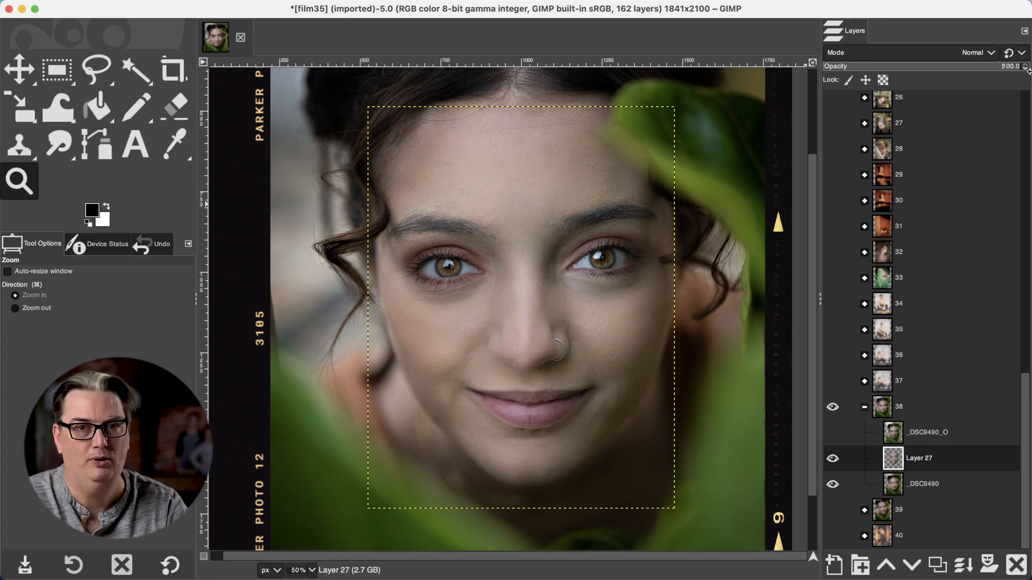
{"action": "left_click", "coordinate": [838, 458]}
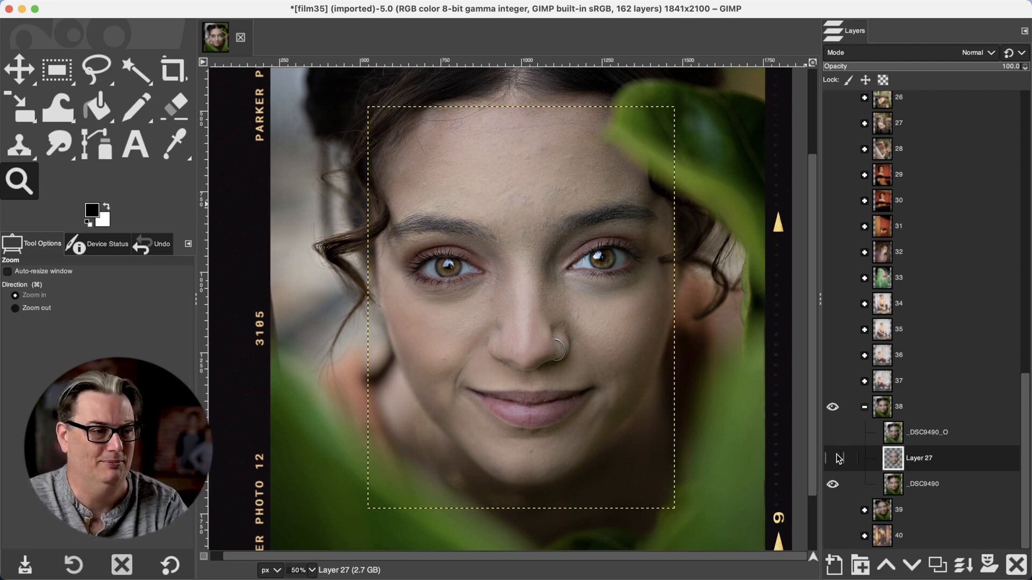
{"action": "left_click", "coordinate": [839, 458]}
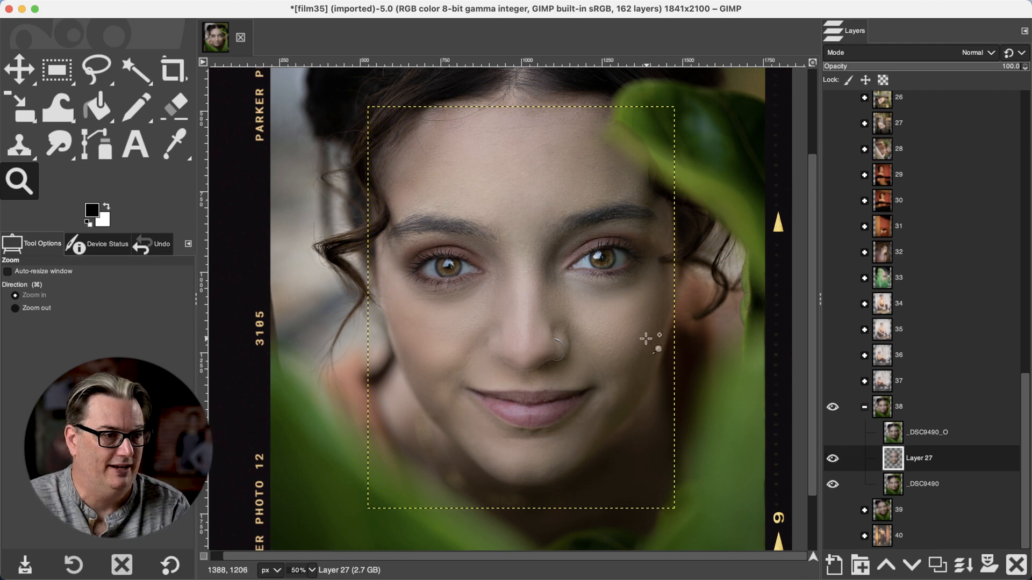
Step: Try shifting the Layer 27 retouching to the left with the Move tool, and undo the move
{"action": "key", "text": "m"}
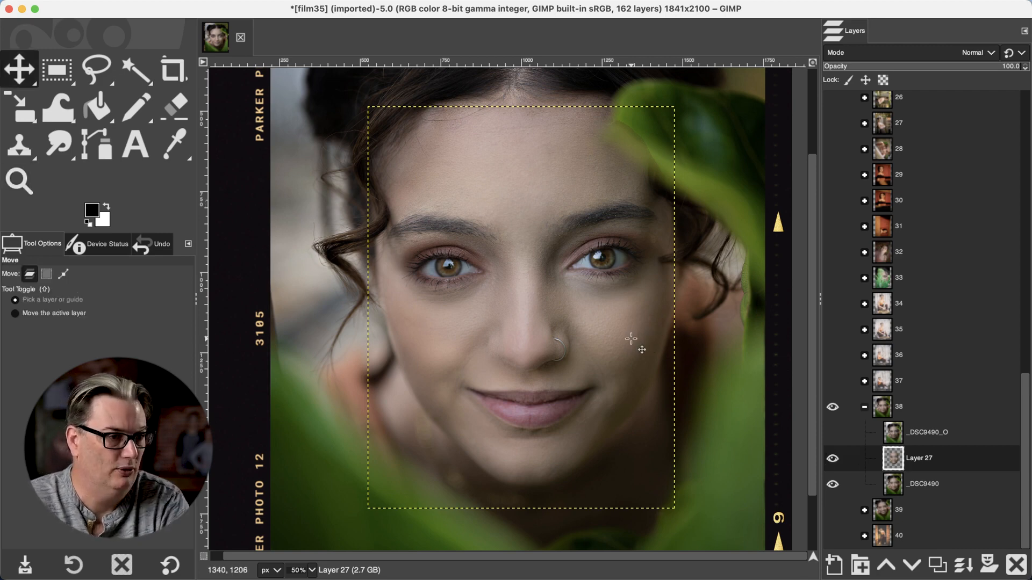
{"action": "left_click_drag", "start_coordinate": [631, 339], "coordinate": [588, 345]}
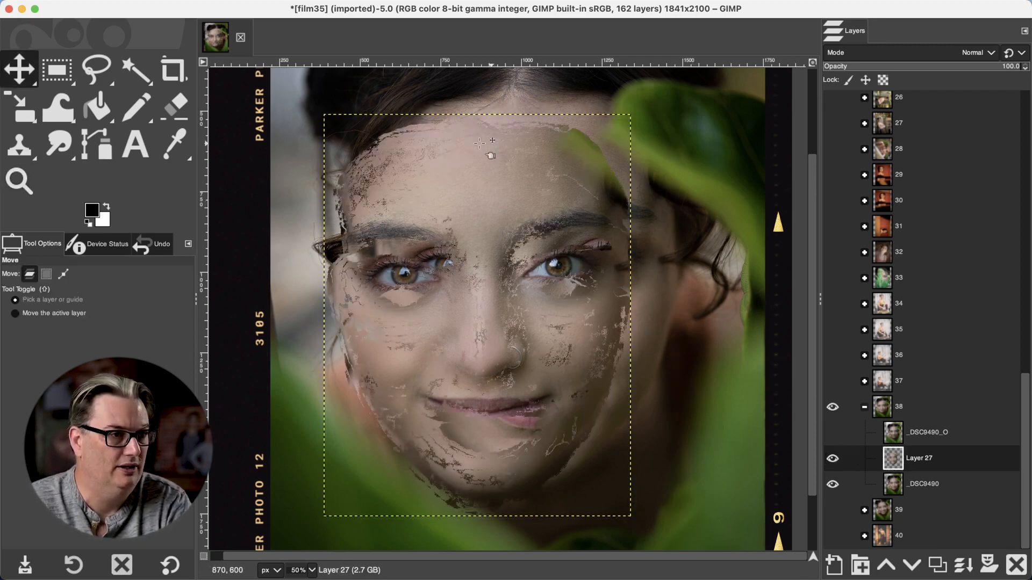
{"action": "key", "text": "super"}
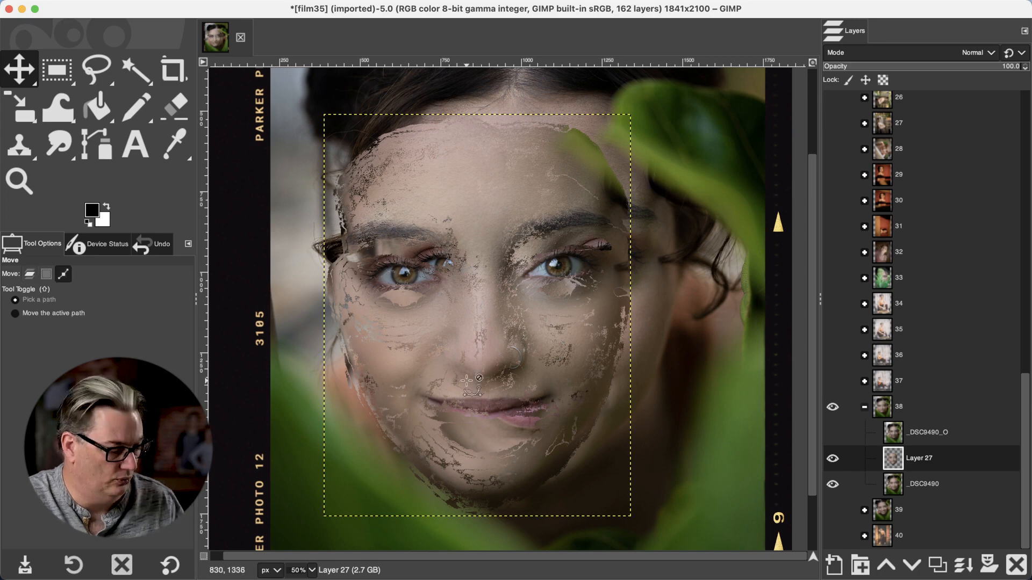
{"action": "key", "text": "super+z"}
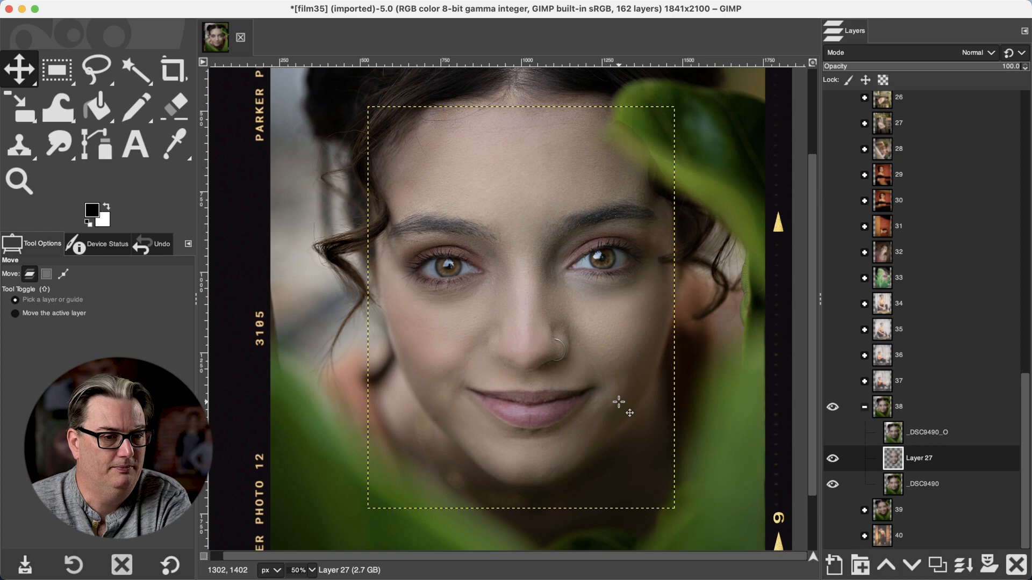
Step: Select layer group 38, try moving it left with the Move tool in Pick a layer or guide mode, and undo the move
{"action": "left_click", "coordinate": [917, 412]}
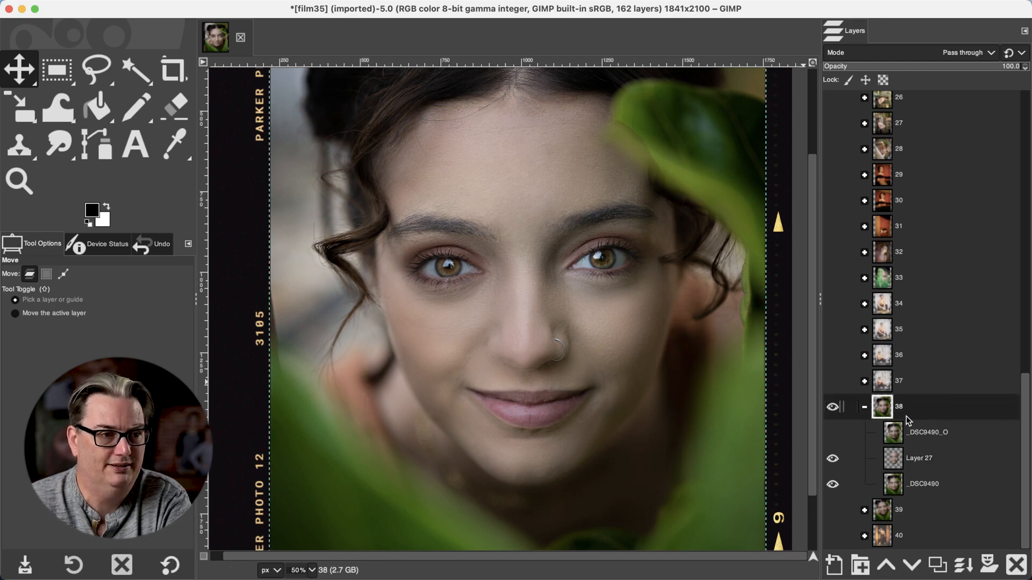
{"action": "left_click_drag", "start_coordinate": [735, 457], "coordinate": [647, 461]}
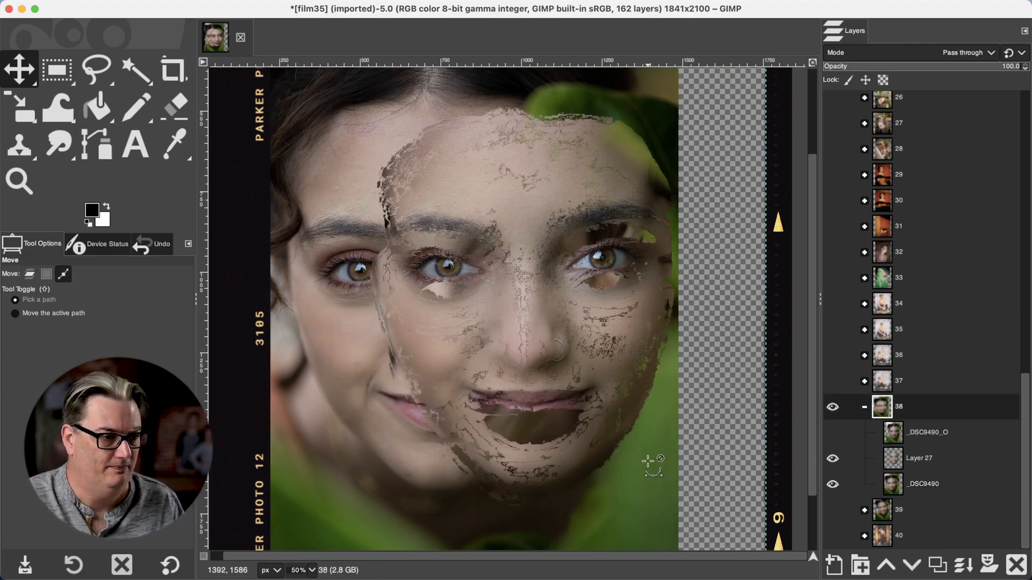
{"action": "key", "text": "super+z"}
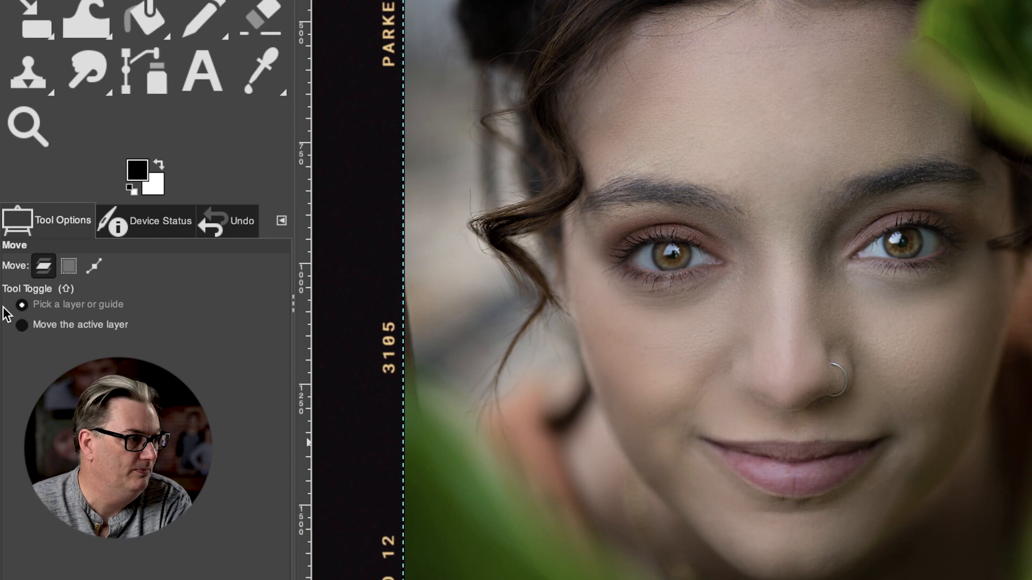
Step: Set the Move tool to Move the active layer, add a vertical guide over the face, and undo the trial move of group 38
{"action": "left_click", "coordinate": [37, 322]}
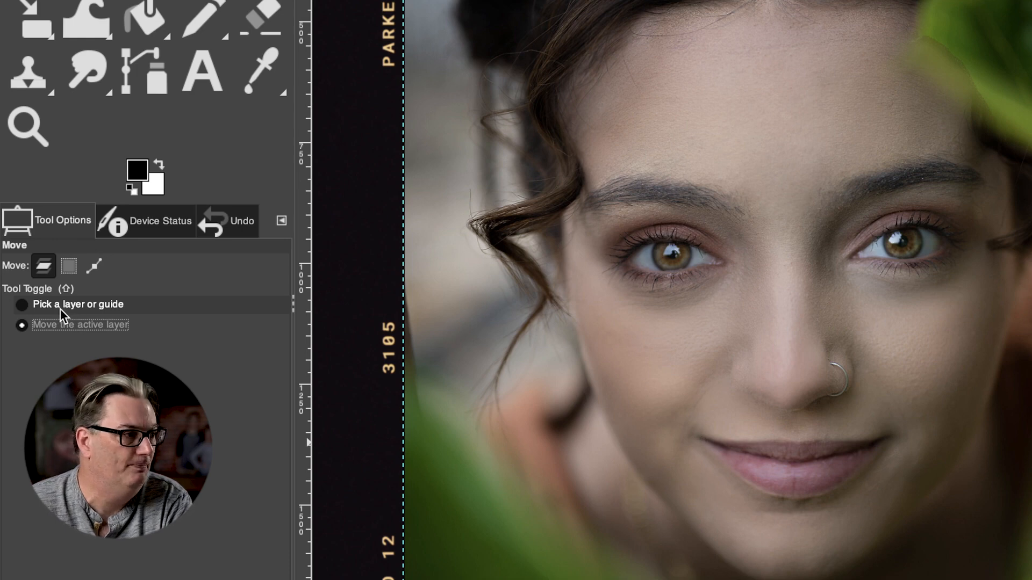
{"action": "left_click_drag", "start_coordinate": [299, 394], "coordinate": [508, 442]}
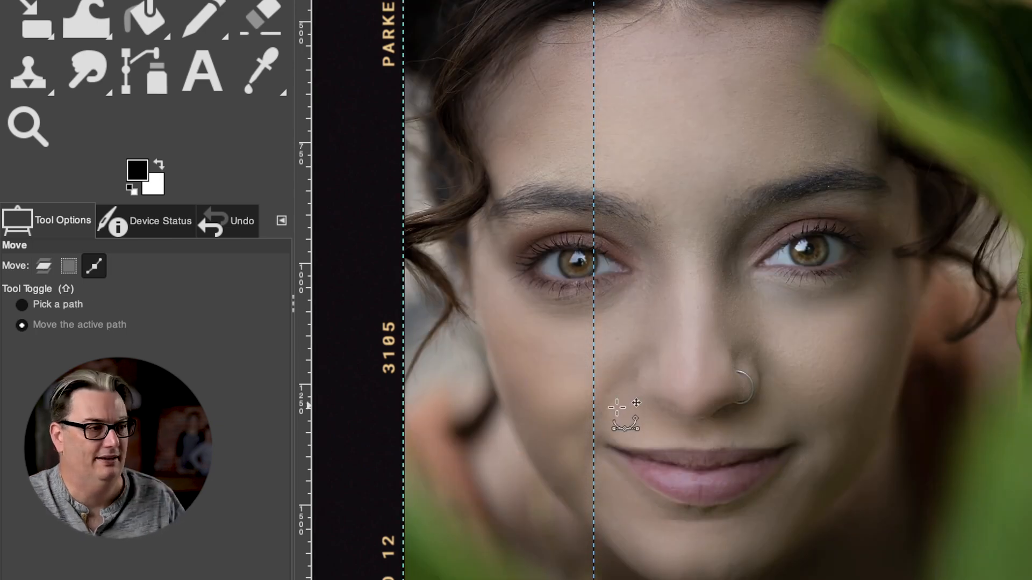
{"action": "key", "text": "ctrl+z"}
Step: Switch the Move tool to Pick a layer or guide and back to Move the active layer, try moving group 38, and undo the move
{"action": "left_click", "coordinate": [87, 307]}
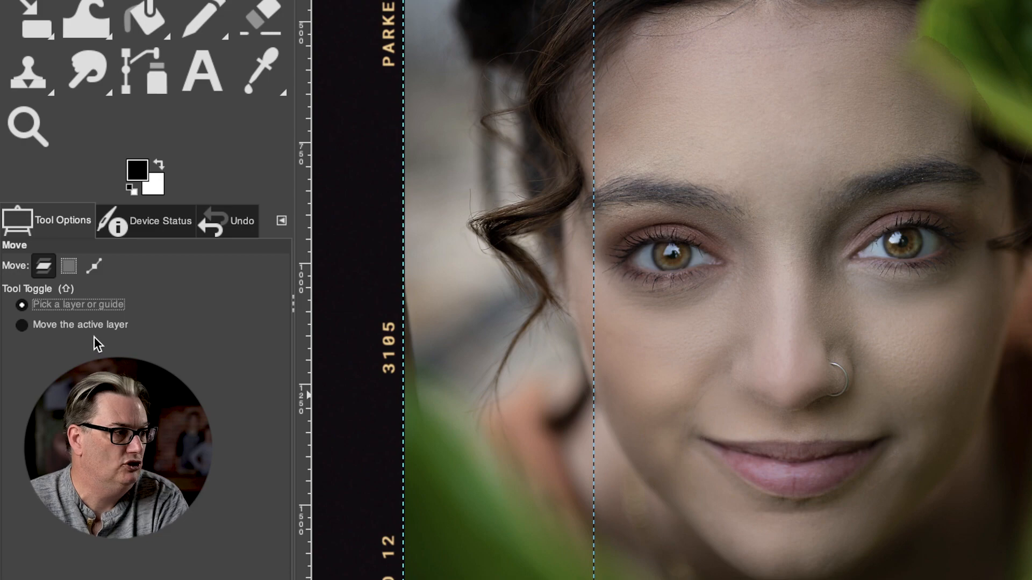
{"action": "left_click", "coordinate": [91, 330]}
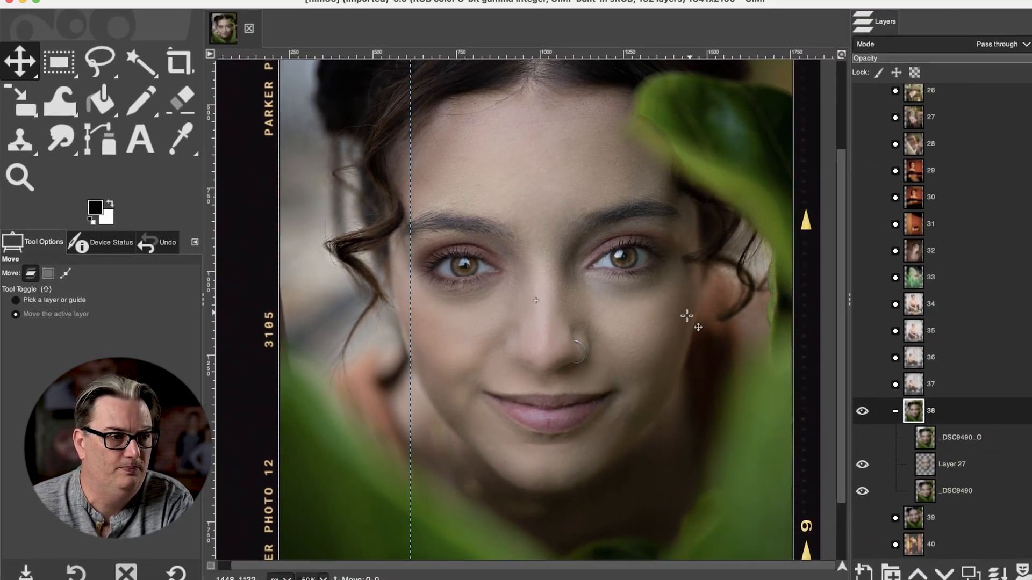
{"action": "left_click_drag", "start_coordinate": [687, 316], "coordinate": [637, 333]}
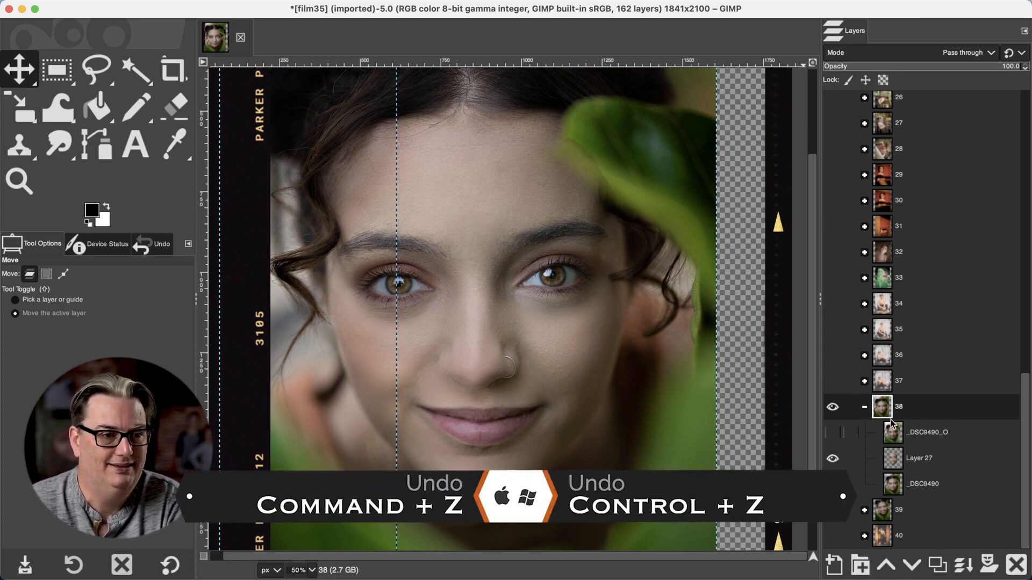
{"action": "key", "text": "super+z"}
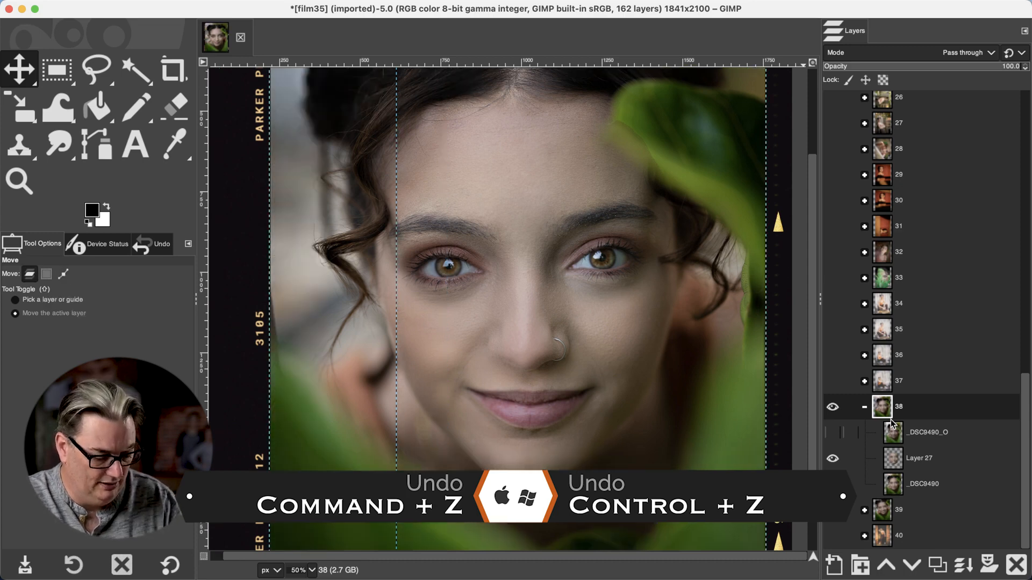
Step: Set the Move tool to Pick a layer or guide and remove the vertical guide crossing the face
{"action": "key", "text": "shift+super+j"}
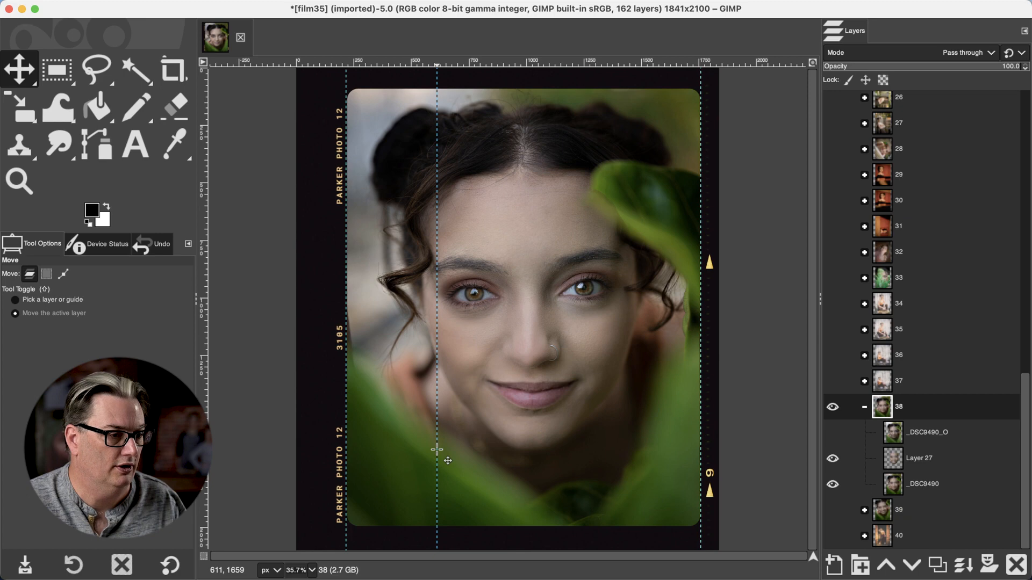
{"action": "left_click", "coordinate": [80, 299]}
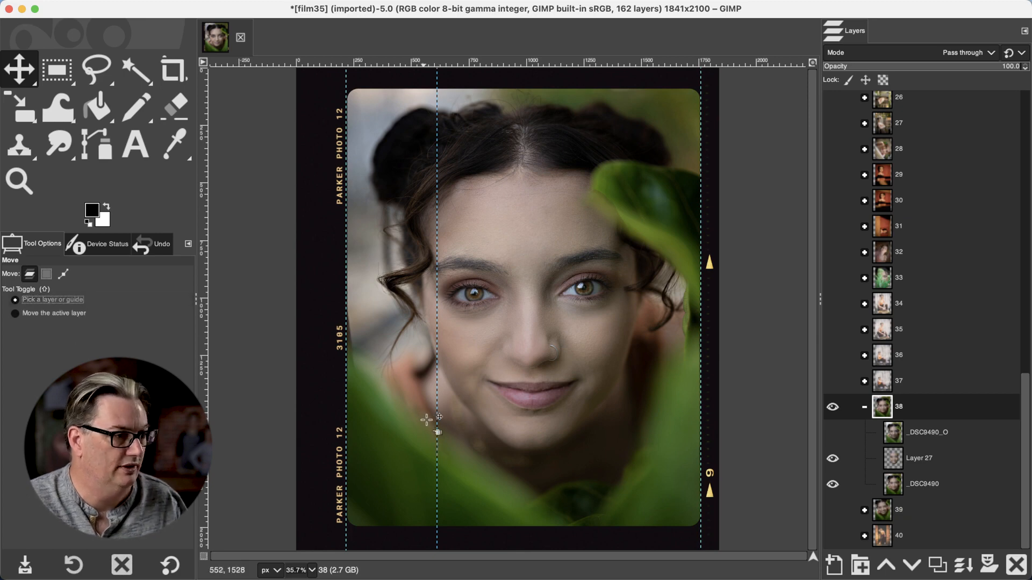
{"action": "left_click_drag", "start_coordinate": [436, 422], "coordinate": [347, 422]}
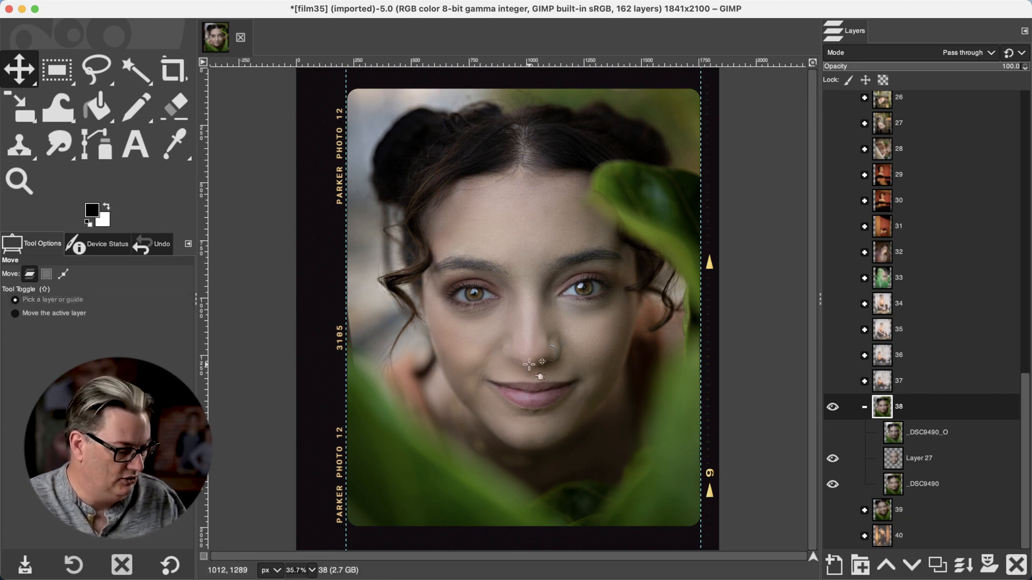
Step: Select the _DSC9490 layer inside group 38 after comparing its selection with that of the whole group
{"action": "key", "text": "z"}
{"action": "left_click", "coordinate": [531, 367]}
{"action": "left_click", "coordinate": [531, 366], "text": "super"}
{"action": "left_click", "coordinate": [531, 367], "text": "super"}
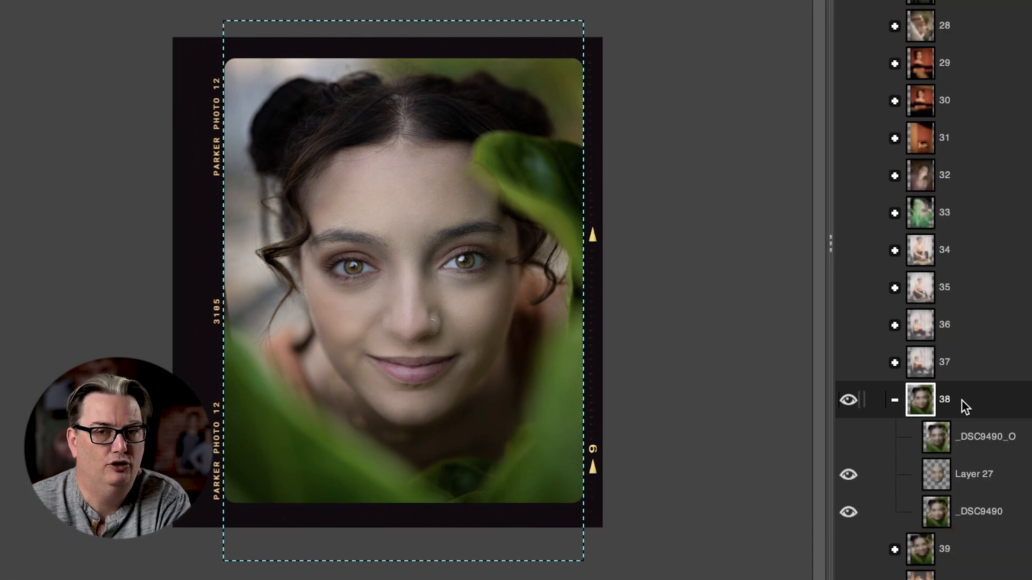
{"action": "left_click", "coordinate": [1021, 521]}
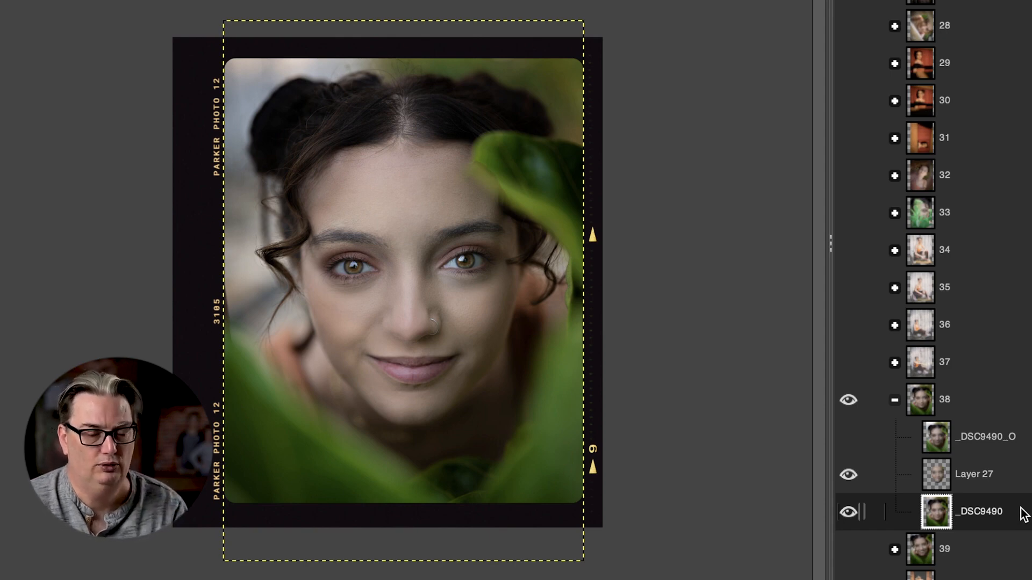
{"action": "left_click", "coordinate": [1005, 398]}
{"action": "left_click", "coordinate": [1025, 514]}
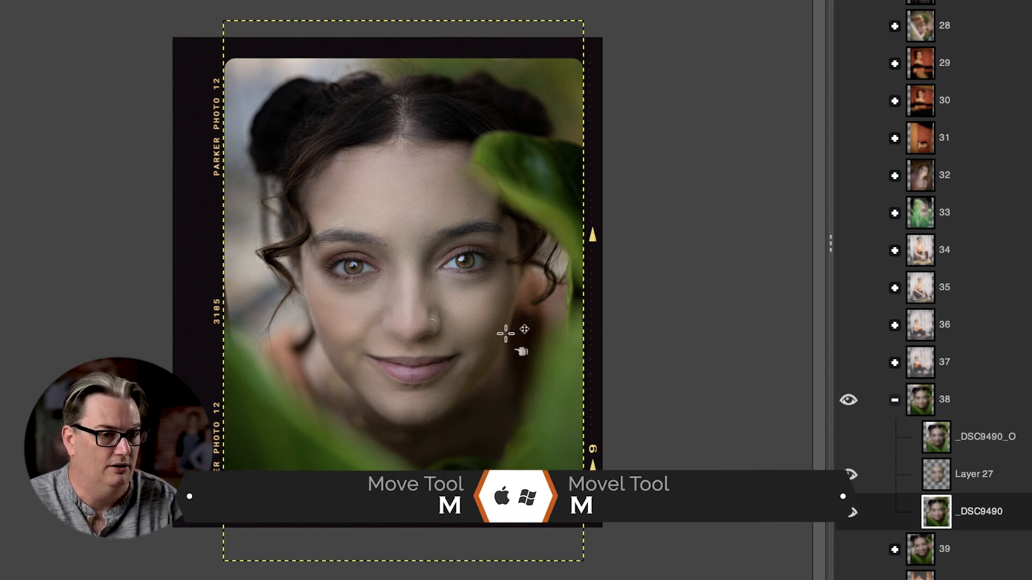
Step: Select the whole of group 38, try moving it upward inside the film frame, and undo the move
{"action": "left_click", "coordinate": [1001, 404]}
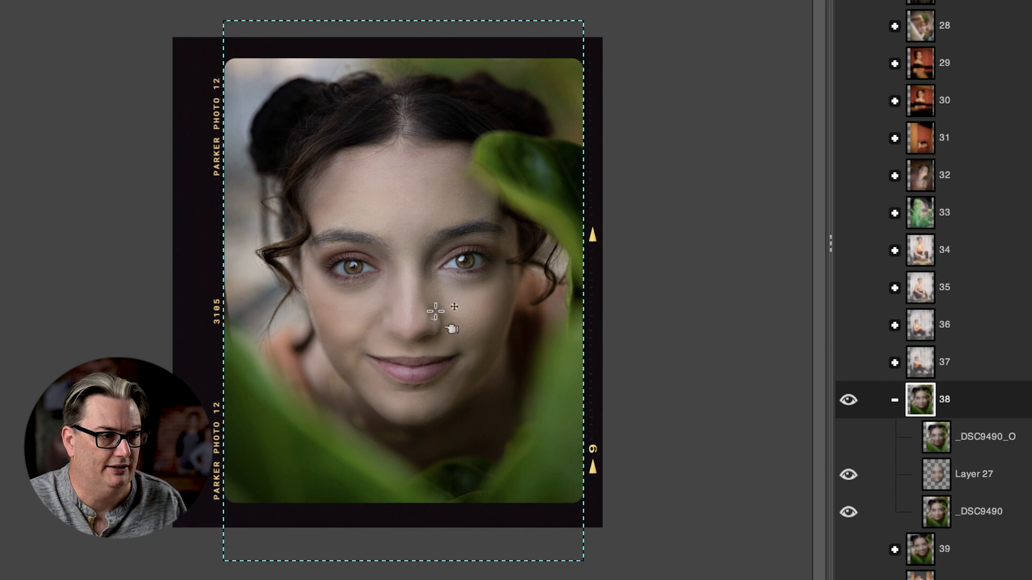
{"action": "left_click_drag", "start_coordinate": [495, 390], "coordinate": [499, 348]}
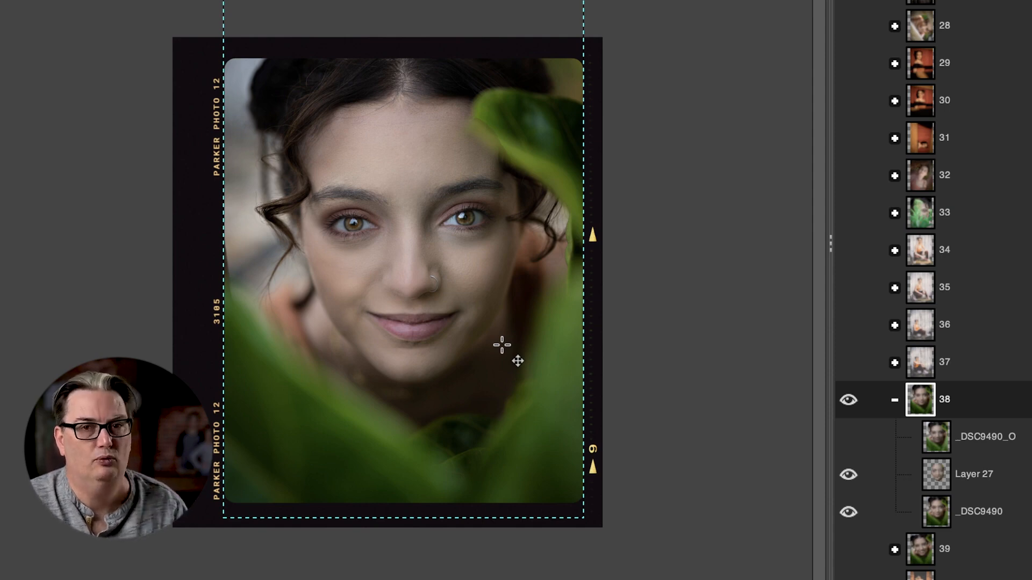
{"action": "key", "text": "ctrl+z"}
{"action": "key", "text": "ctrl+z"}
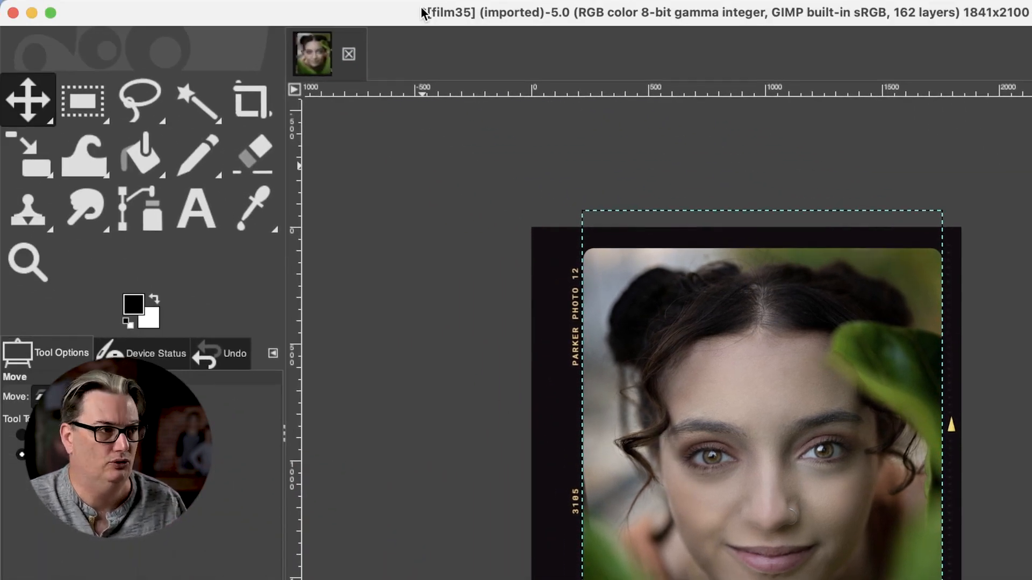
Step: Look over the available transform tools and activate the Scale tool
{"action": "mouse_move", "coordinate": [457, 13]}
{"action": "left_click", "coordinate": [494, 12]}
{"action": "mouse_move", "coordinate": [560, 83]}
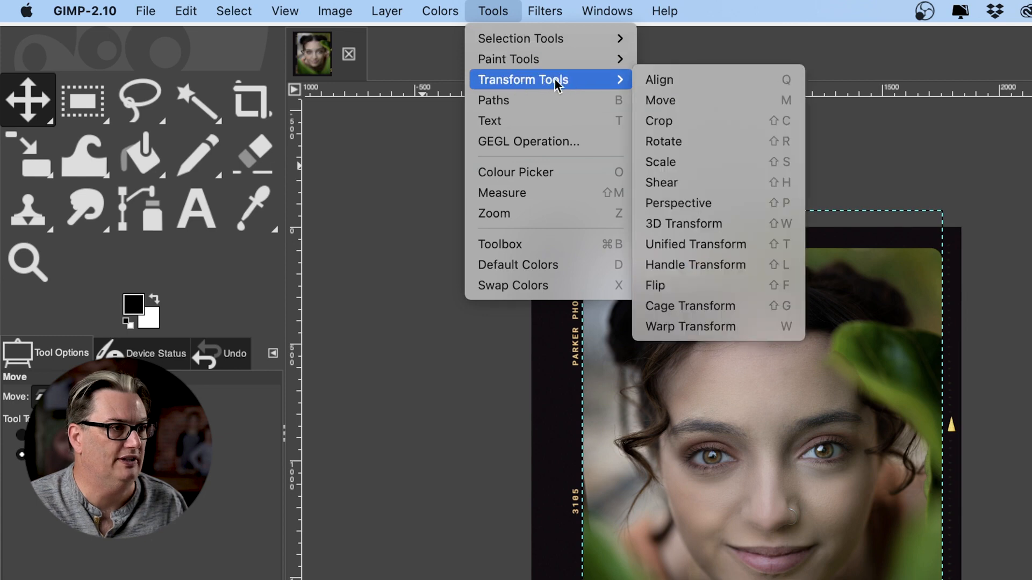
{"action": "left_click", "coordinate": [252, 285]}
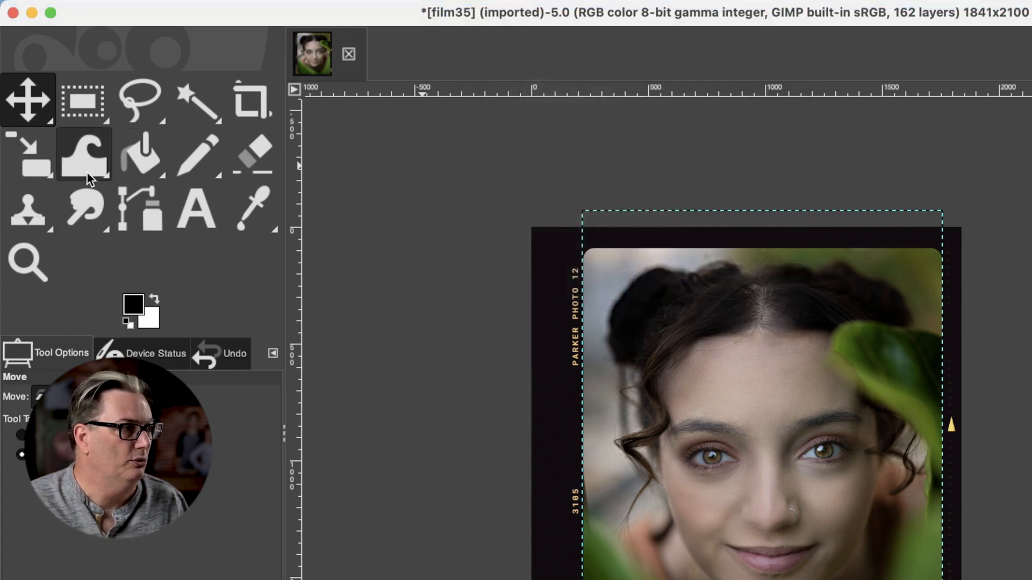
{"action": "left_click", "coordinate": [30, 155]}
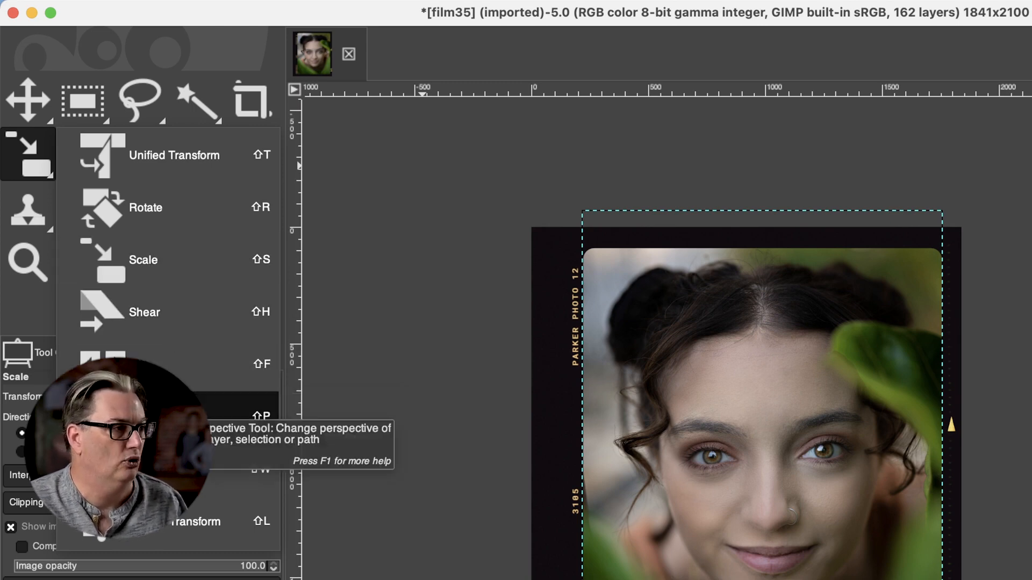
{"action": "left_click", "coordinate": [162, 262]}
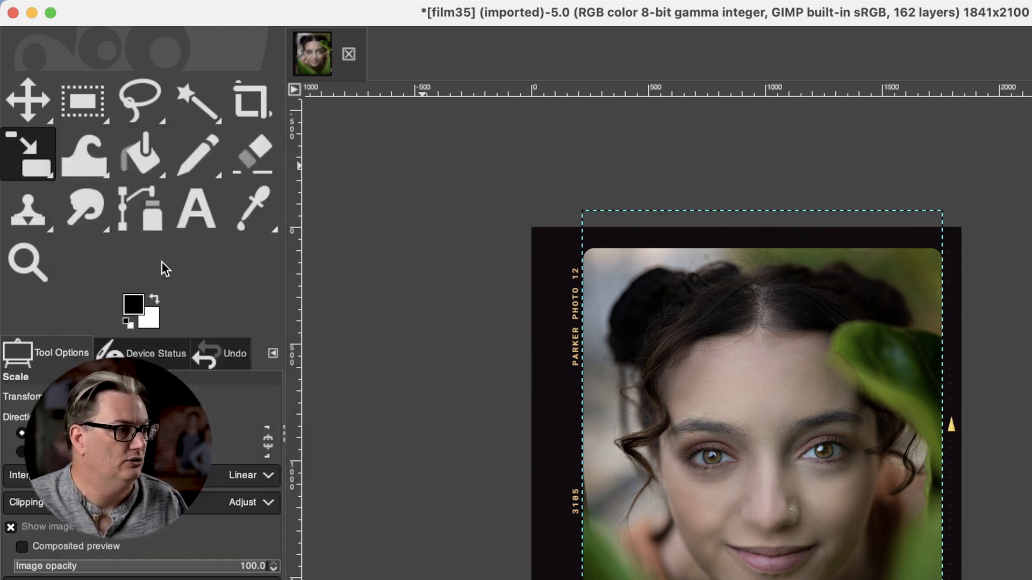
{"action": "left_click", "coordinate": [30, 154]}
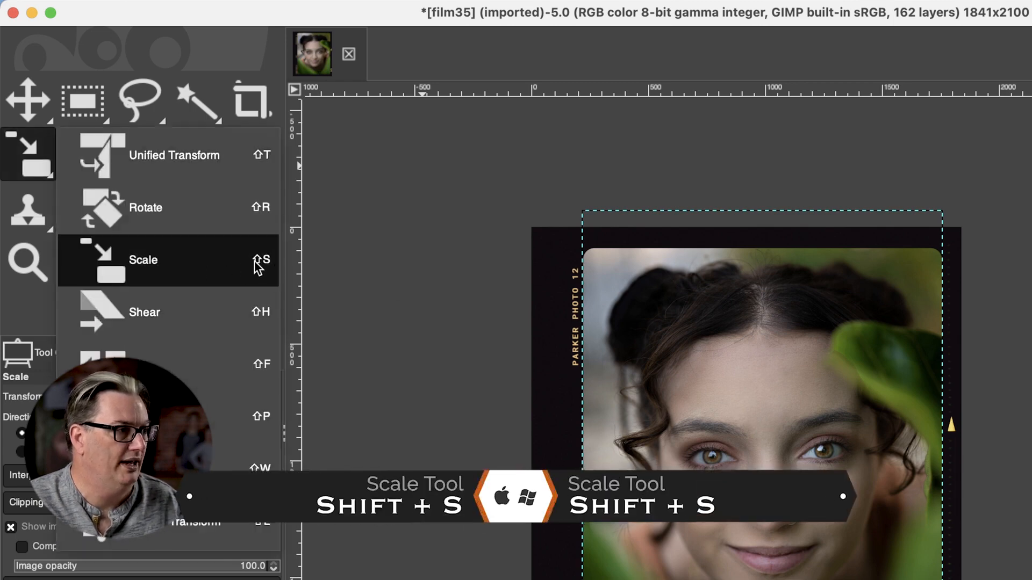
{"action": "left_click", "coordinate": [233, 269]}
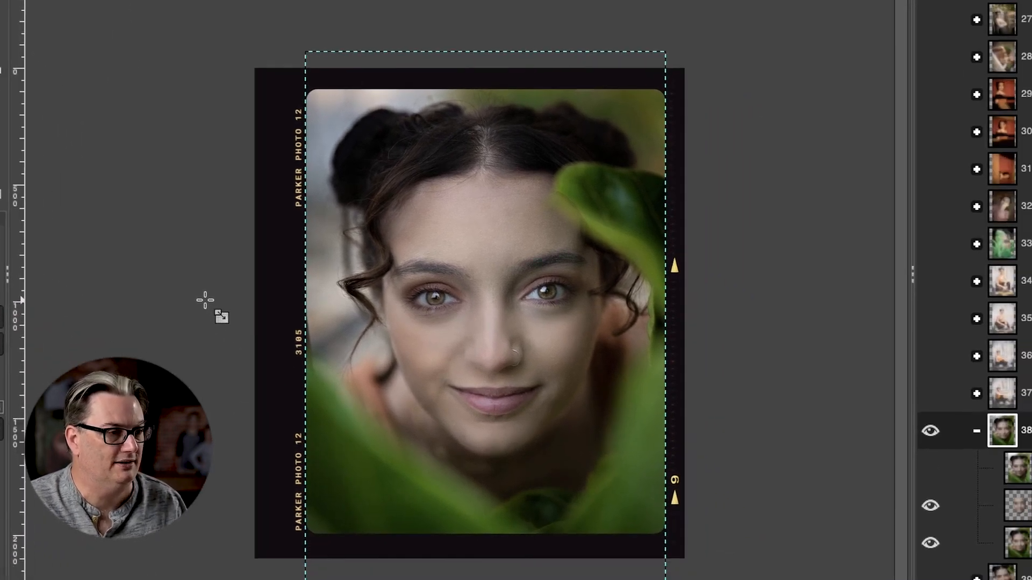
Step: Scale group 38 proportionally to 1831 × 2752 px, recentre it over the frame, and shift it slightly with the Move tool
{"action": "left_click", "coordinate": [448, 341]}
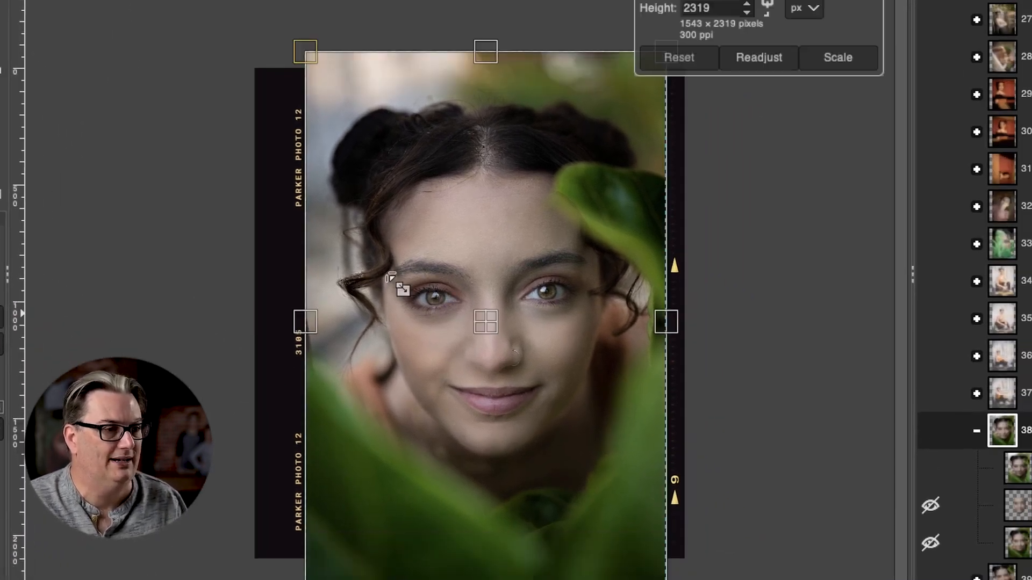
{"action": "key", "text": "Escape"}
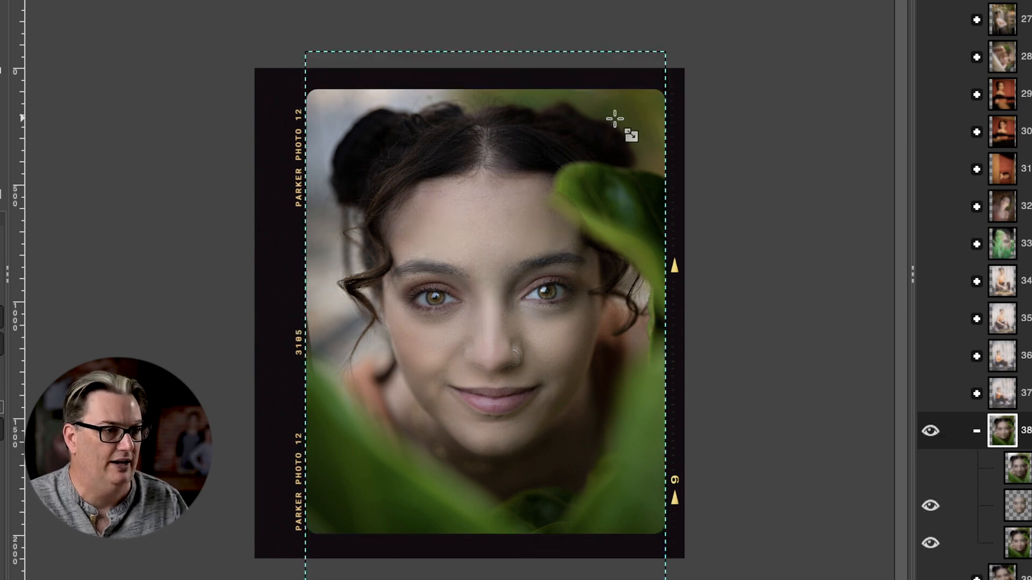
{"action": "left_click", "coordinate": [214, 289]}
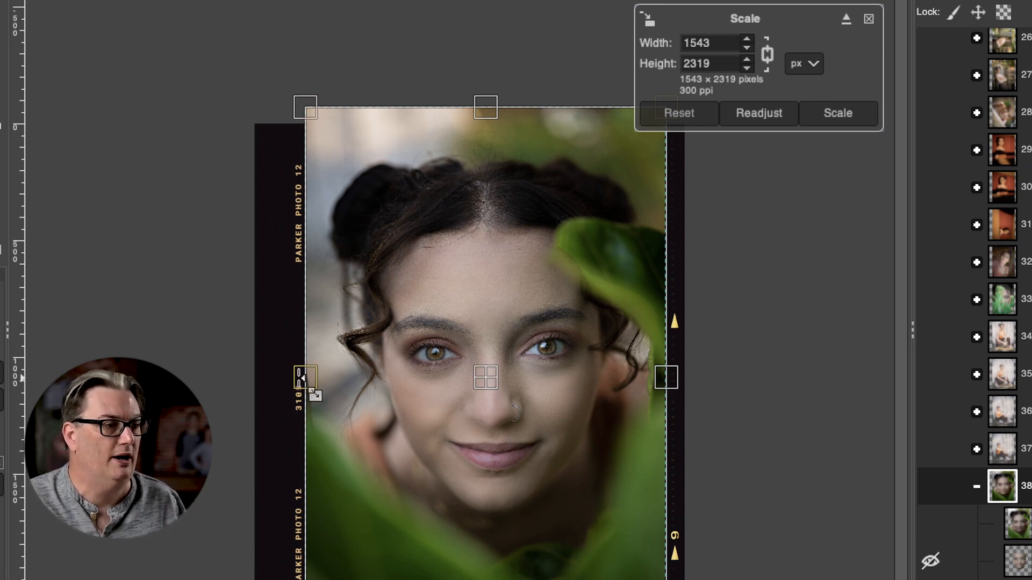
{"action": "left_click_drag", "start_coordinate": [309, 105], "coordinate": [155, 75]}
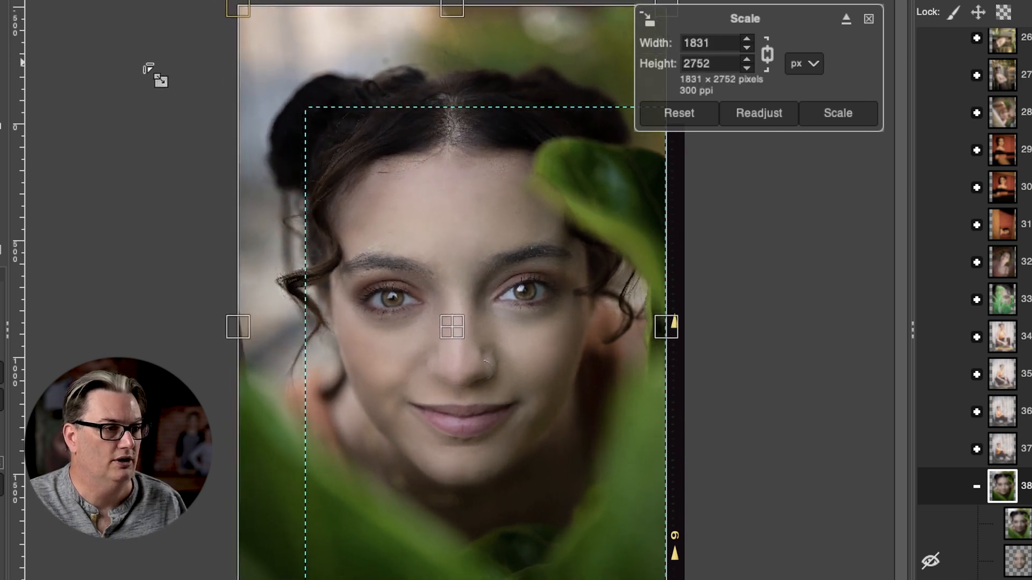
{"action": "left_click_drag", "start_coordinate": [470, 343], "coordinate": [499, 373]}
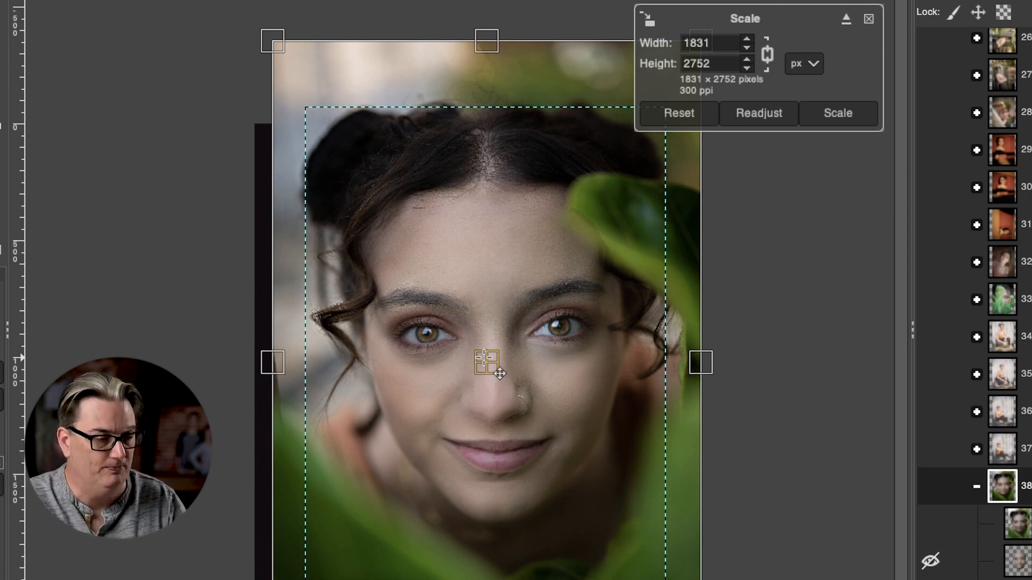
{"action": "key", "text": "Return"}
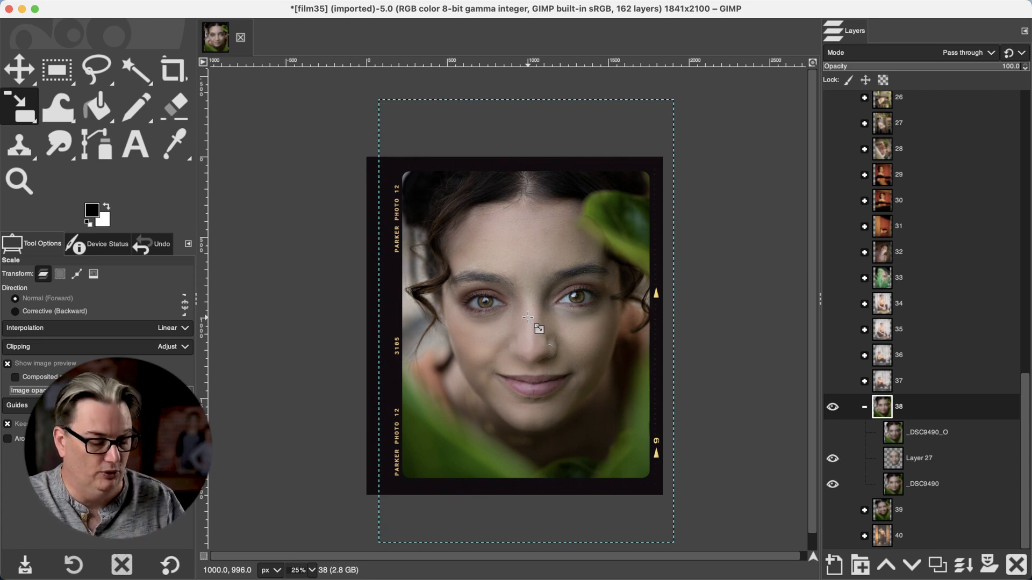
{"action": "key", "text": "m"}
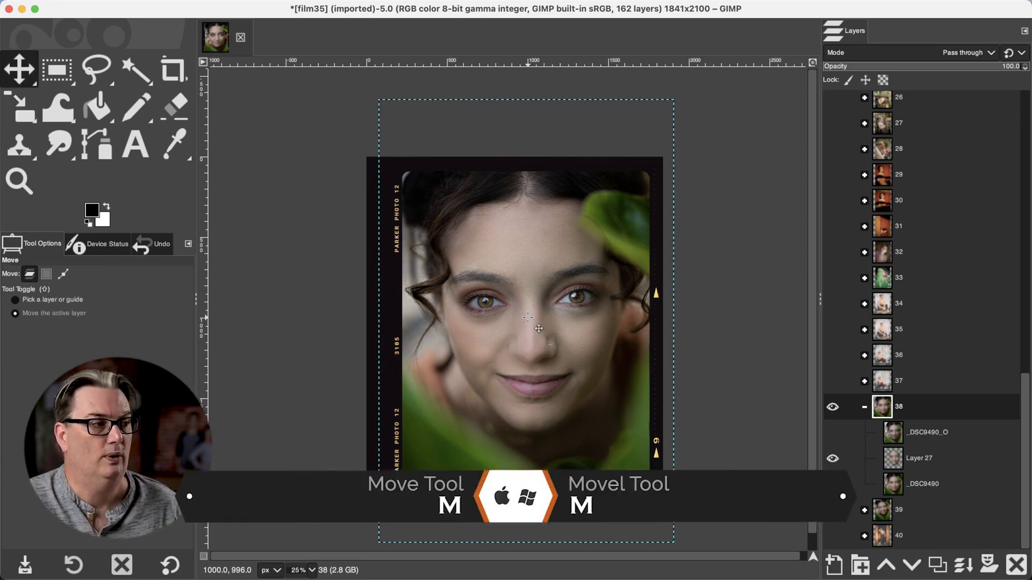
{"action": "left_click_drag", "start_coordinate": [540, 293], "coordinate": [535, 305]}
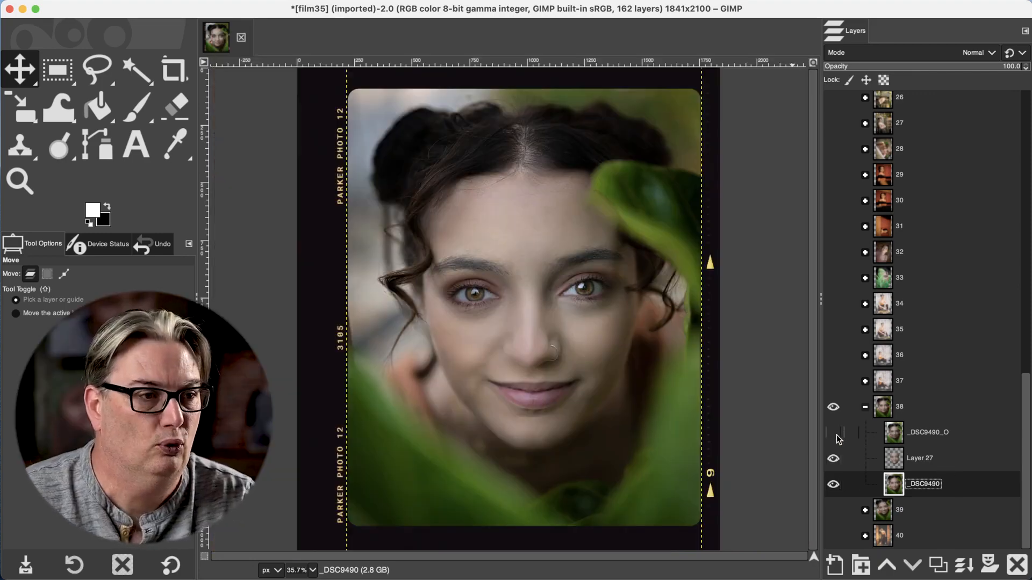
Step: Compare the portrait with and without the _DSC9490_O layer in group 38, leaving that layer visible
{"action": "left_click", "coordinate": [835, 437]}
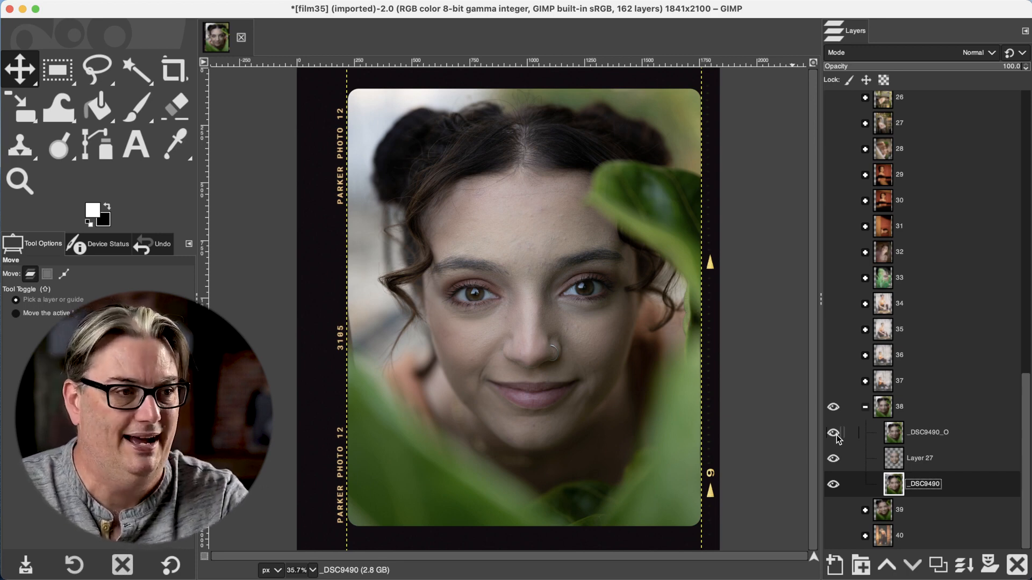
{"action": "left_click", "coordinate": [835, 436]}
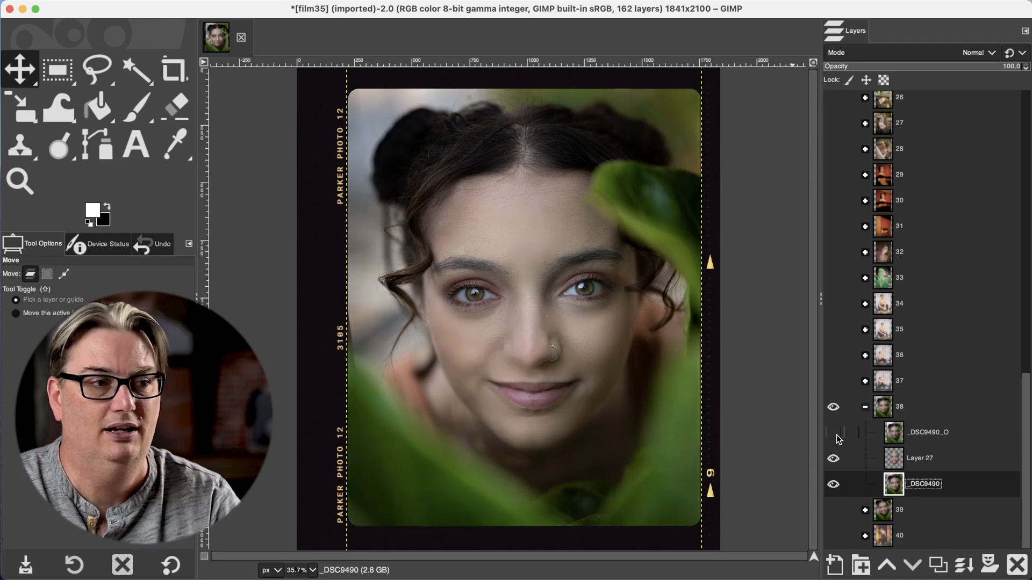
{"action": "left_click", "coordinate": [836, 435]}
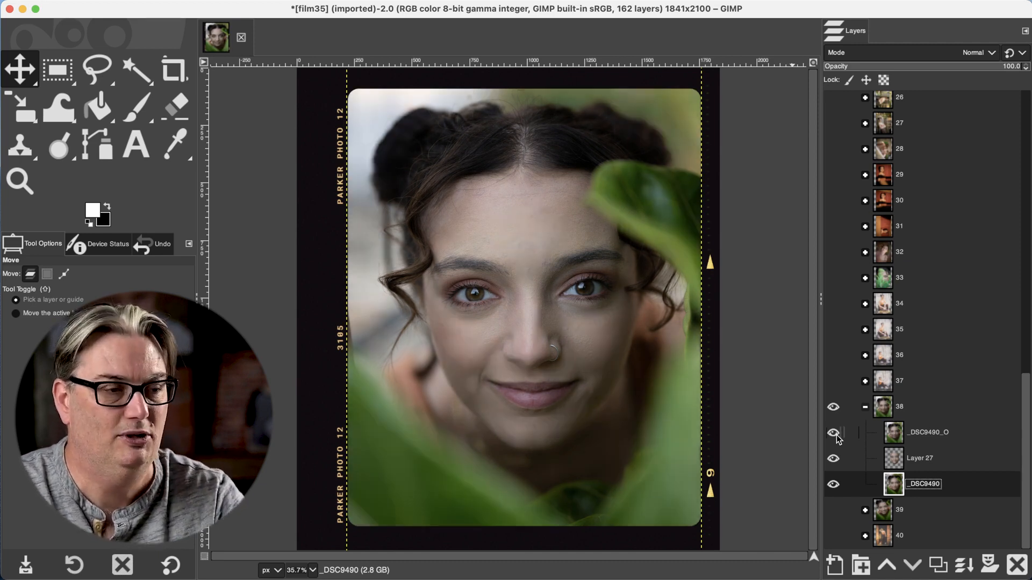
{"action": "left_click", "coordinate": [836, 435]}
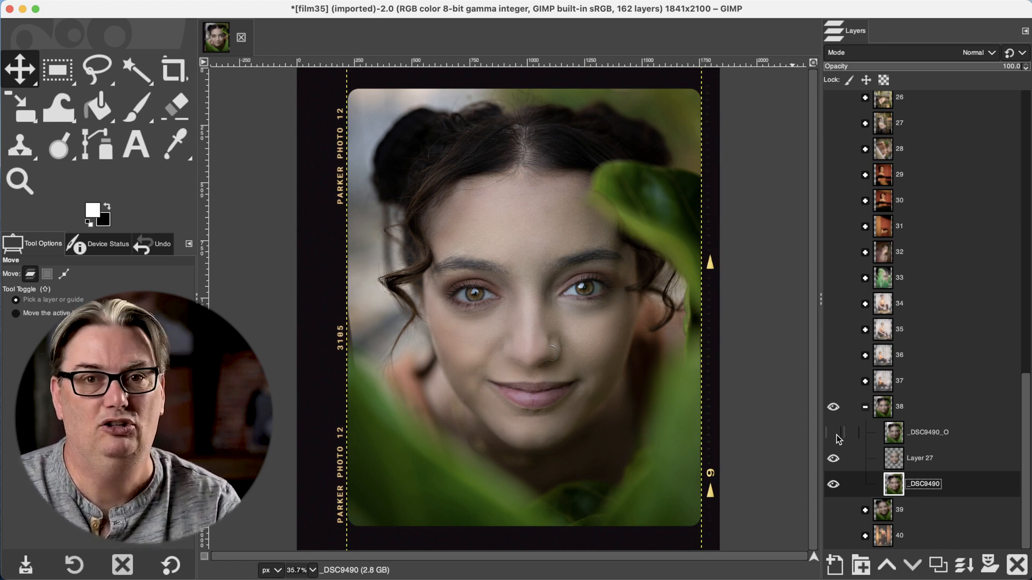
{"action": "left_click", "coordinate": [833, 433]}
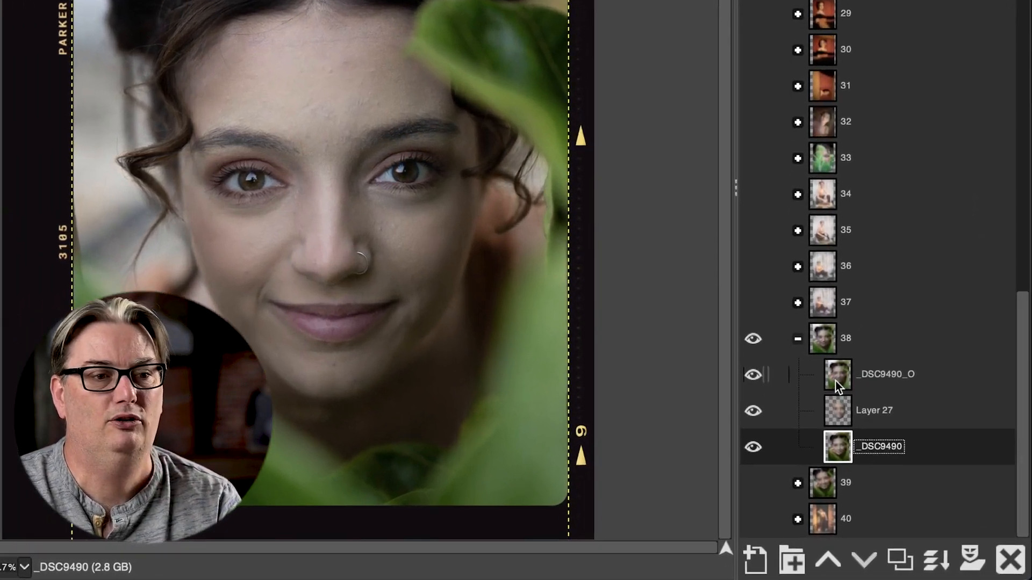
Step: Duplicate the _DSC9490_O layer in group 38 and rename the copy as Eye Enhance
{"action": "left_click", "coordinate": [892, 436]}
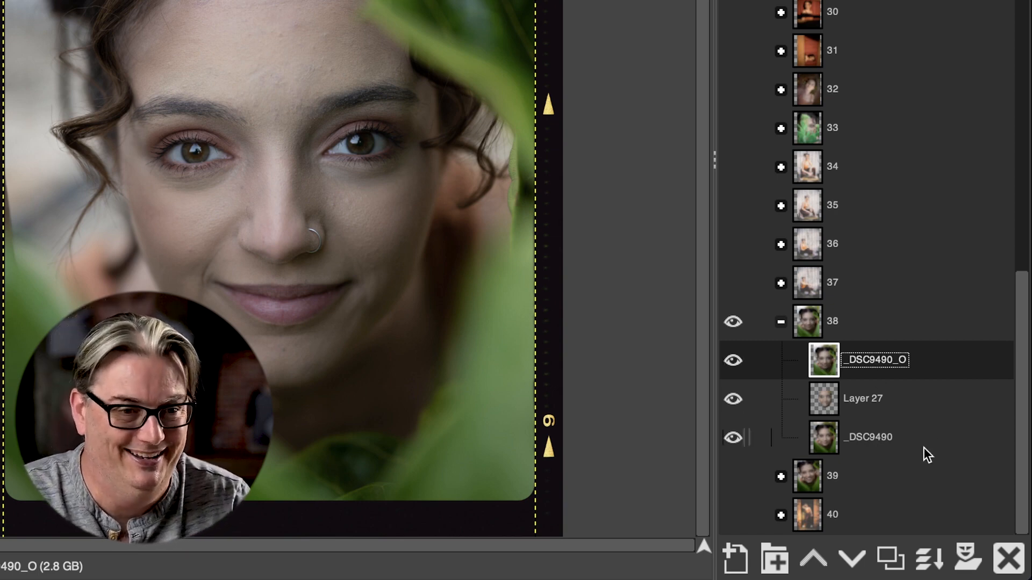
{"action": "left_click", "coordinate": [894, 560]}
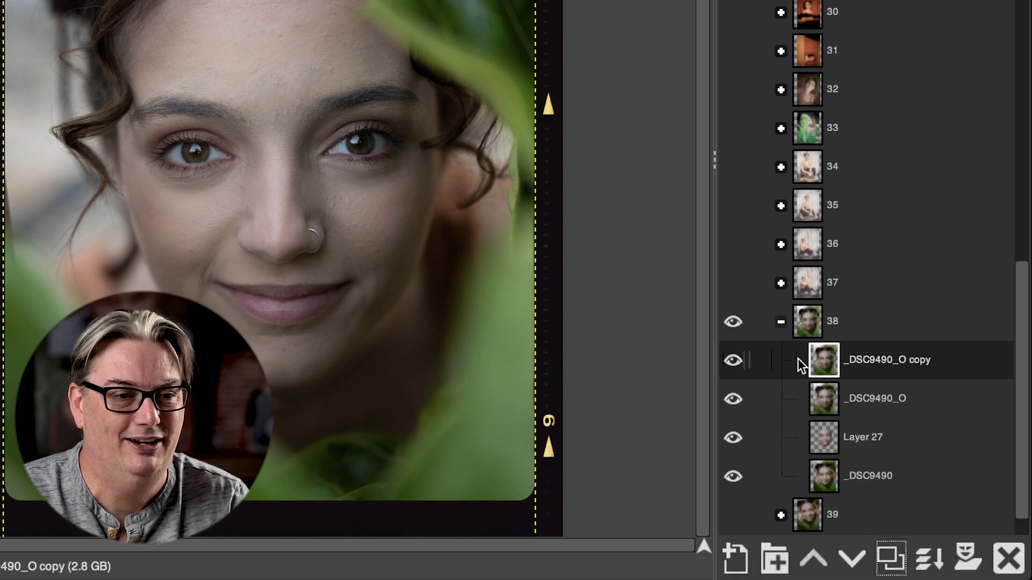
{"action": "double_click", "coordinate": [884, 359]}
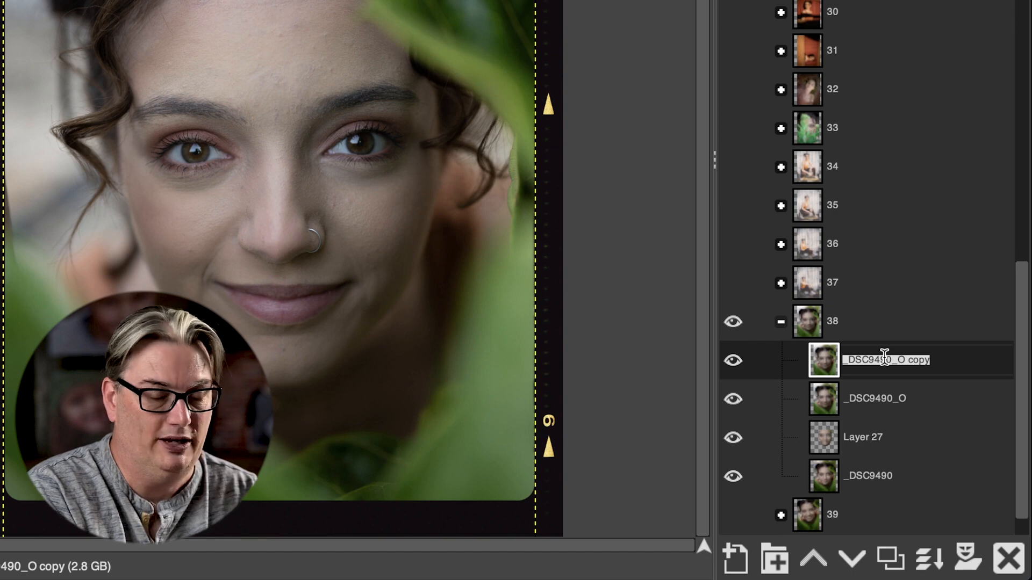
{"action": "type", "text": "Eye Enhan"}
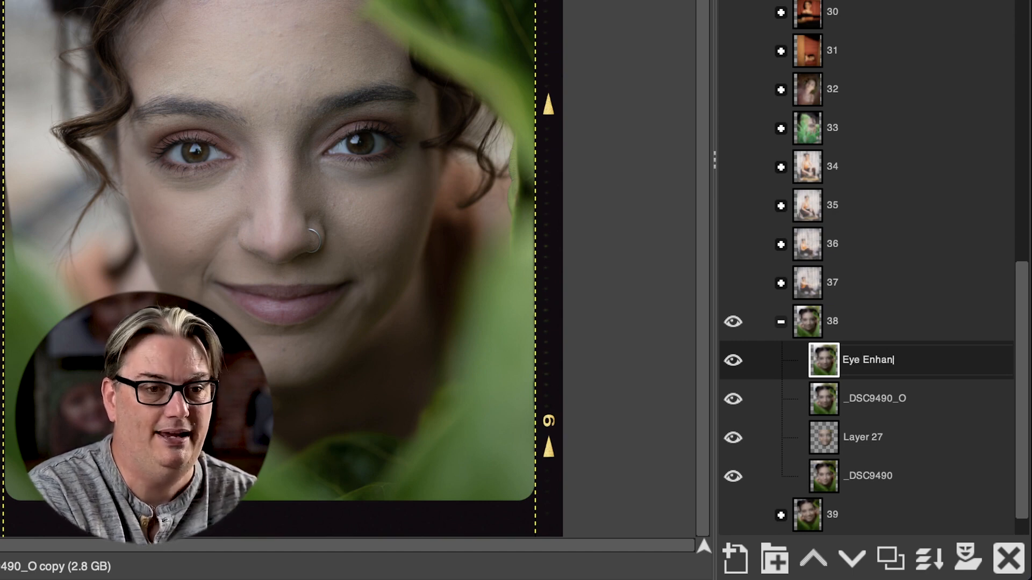
{"action": "type", "text": "ce"}
{"action": "key", "text": "Return"}
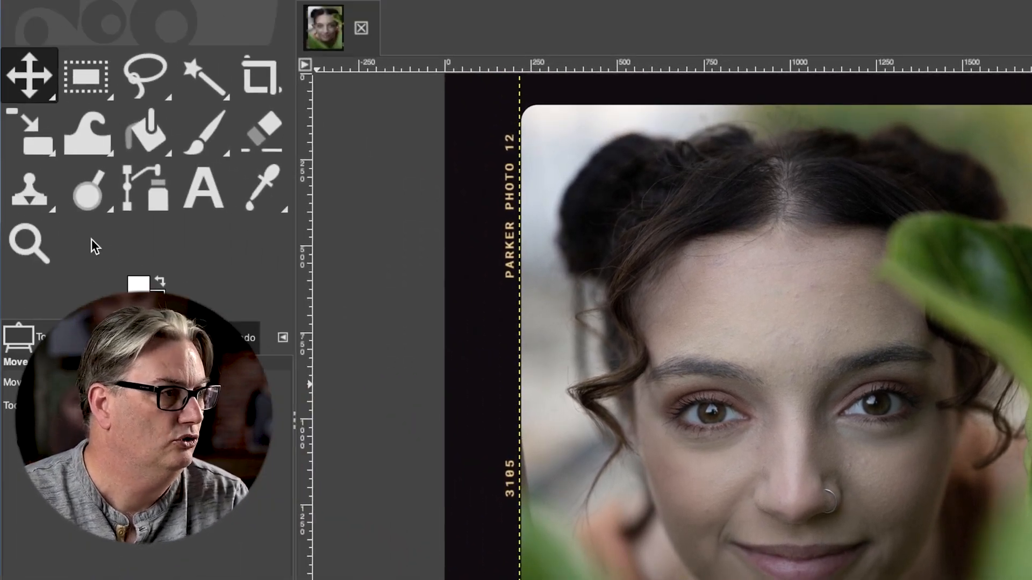
Step: Activate the Dodge / Burn tool after briefly choosing Smudge from the same tool group
{"action": "right_click", "coordinate": [91, 179]}
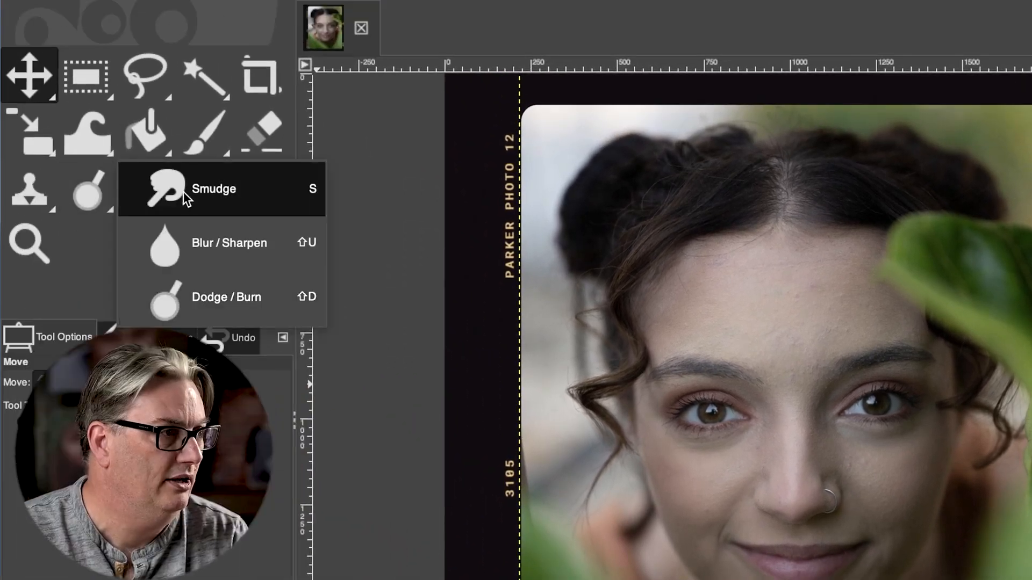
{"action": "left_click", "coordinate": [182, 191]}
{"action": "right_click", "coordinate": [98, 204]}
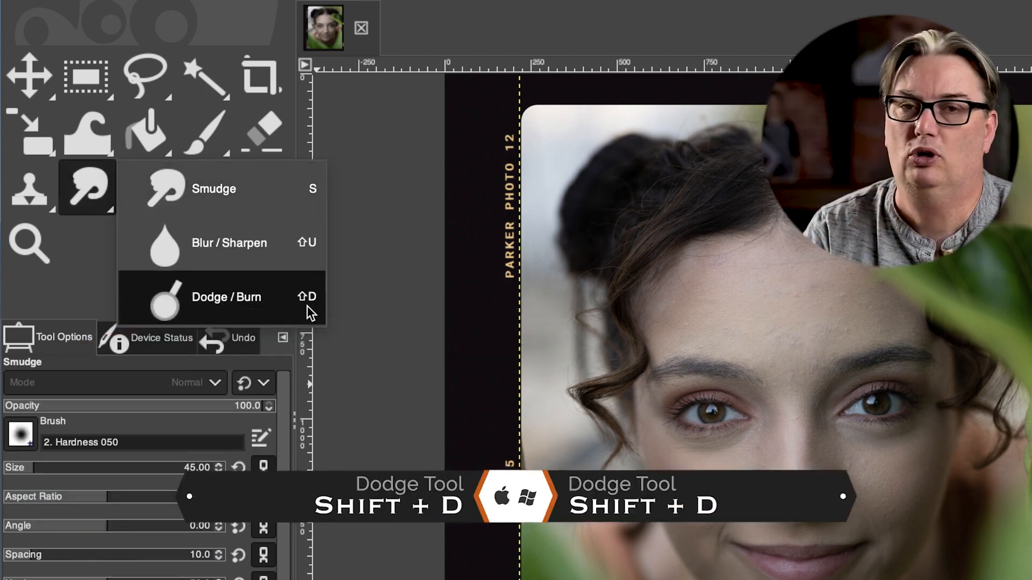
{"action": "left_click", "coordinate": [301, 305]}
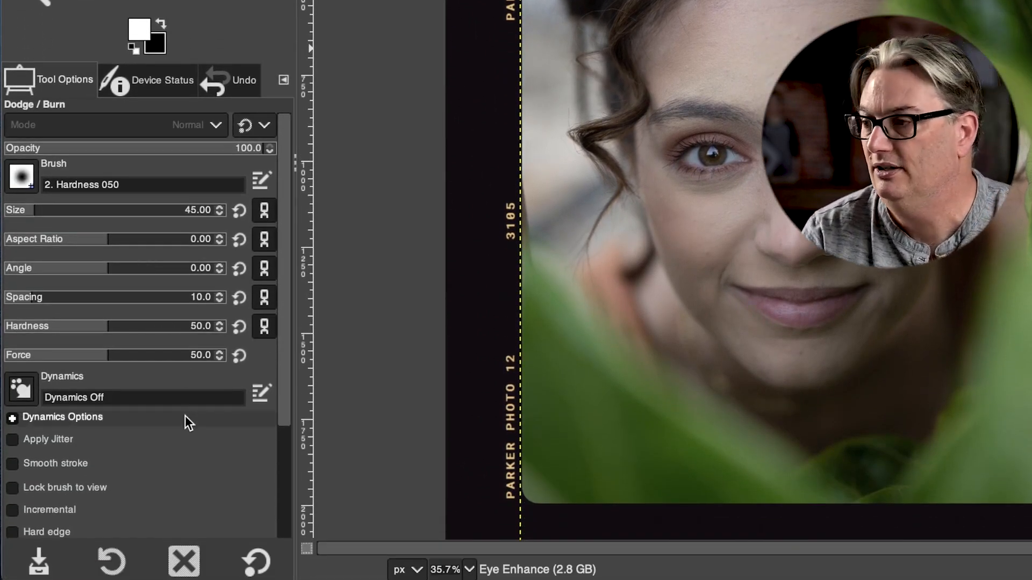
Step: Try Dodge / Burn exposures of 50, 82.8 and 17.9, and set the exposure to 54.9
{"action": "left_click_drag", "start_coordinate": [286, 379], "coordinate": [288, 521]}
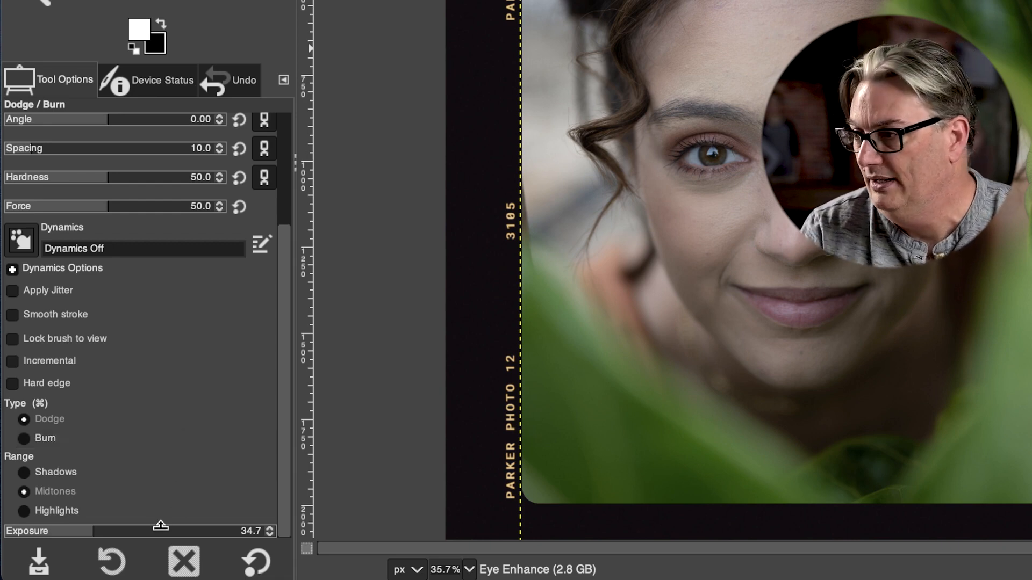
{"action": "left_click_drag", "start_coordinate": [155, 527], "coordinate": [133, 531]}
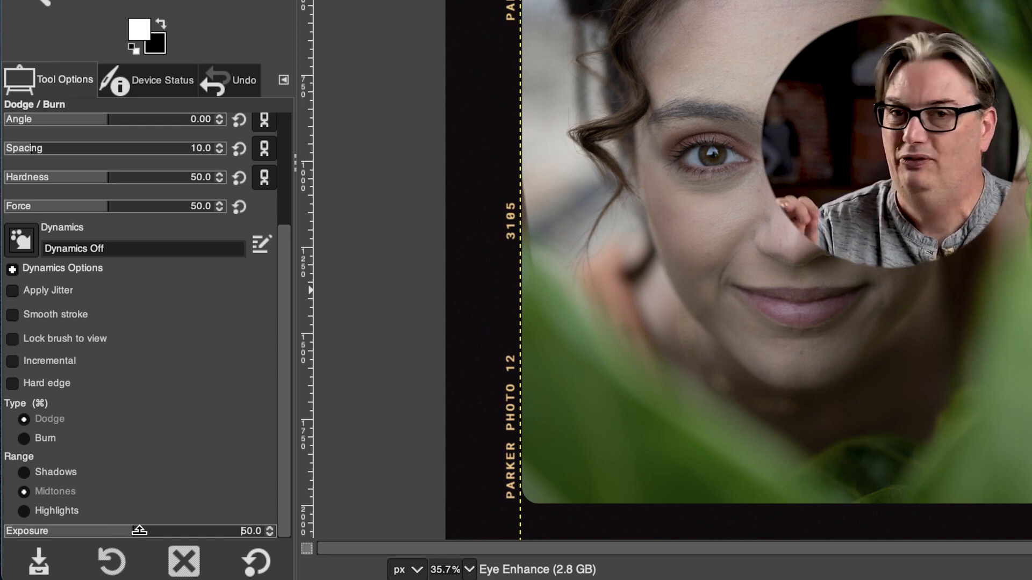
{"action": "left_click_drag", "start_coordinate": [139, 531], "coordinate": [218, 529]}
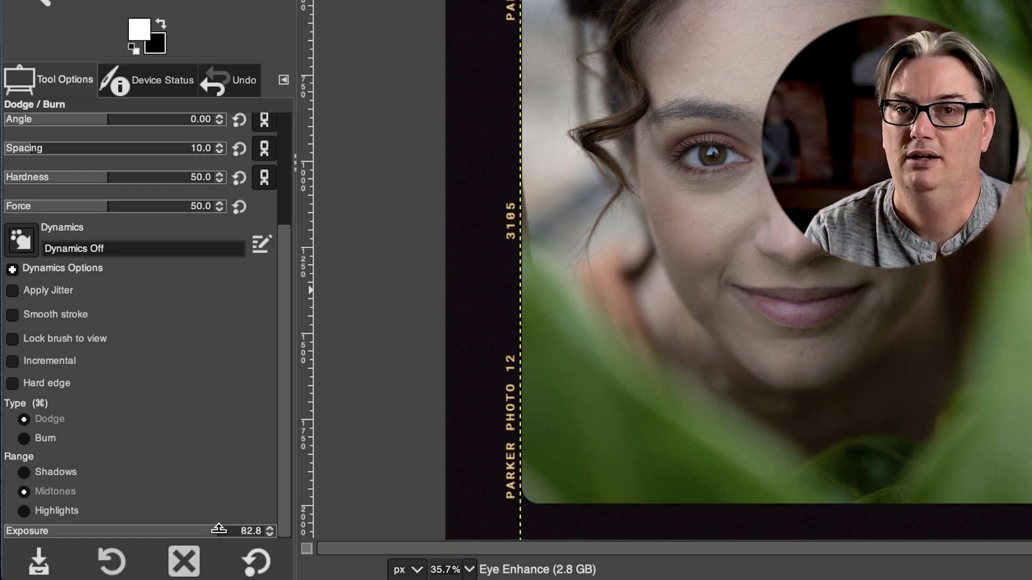
{"action": "left_click", "coordinate": [51, 528]}
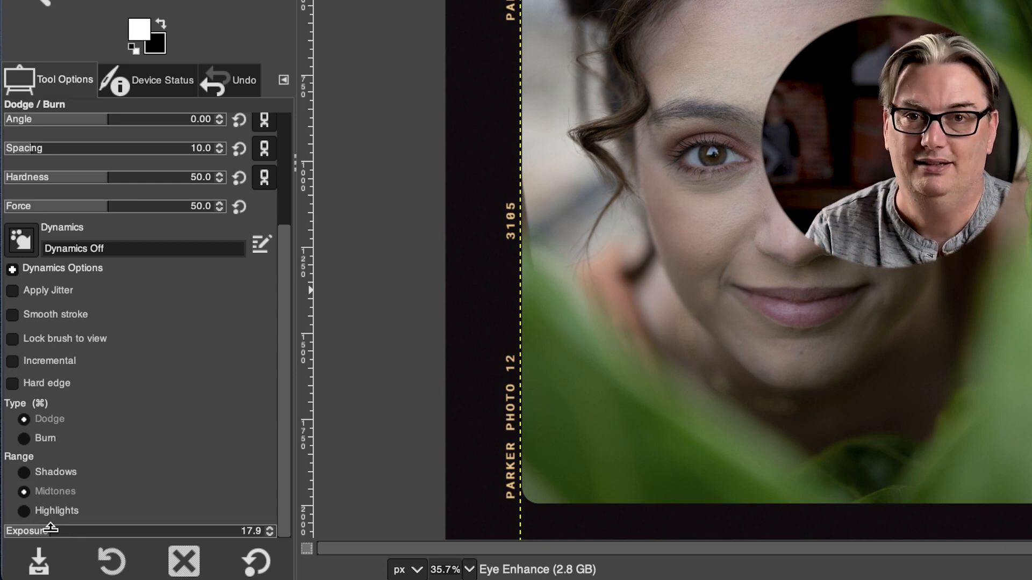
{"action": "left_click", "coordinate": [148, 529]}
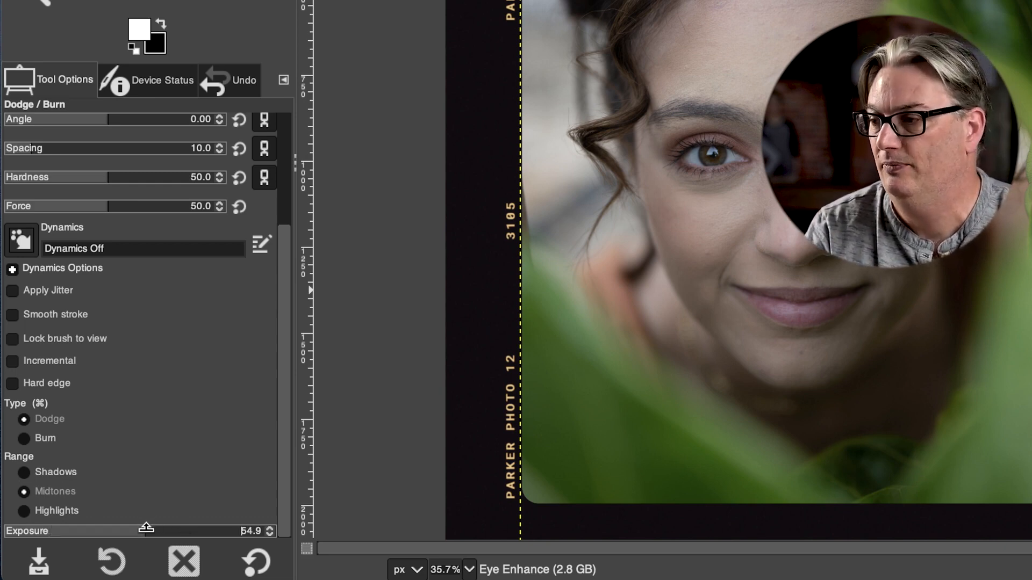
Step: Lower the Dodge / Burn exposure in small adjustments through 51.5, 50.0 and 49.6, and set it to 41.8
{"action": "left_click_drag", "start_coordinate": [148, 529], "coordinate": [138, 529]}
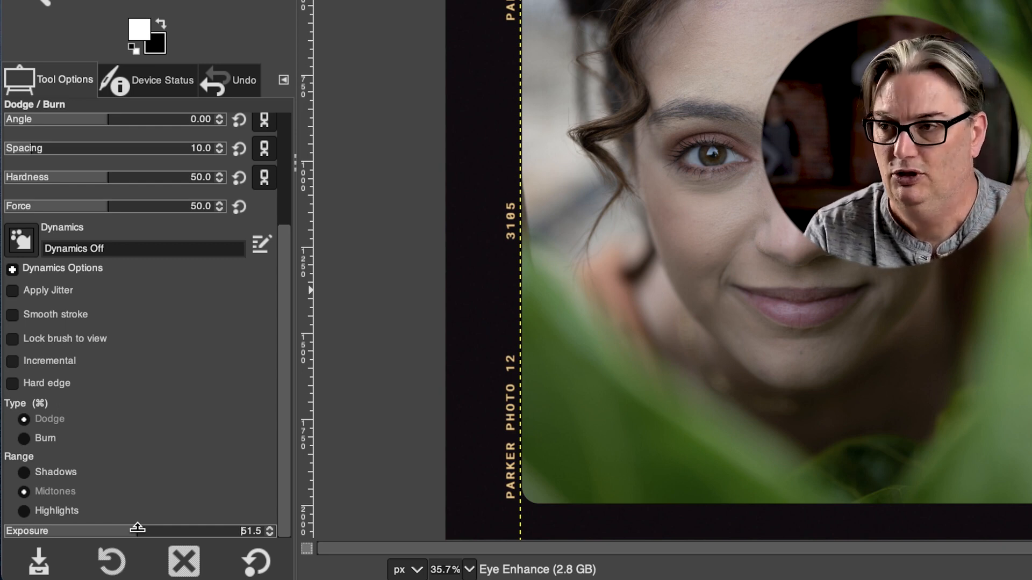
{"action": "left_click_drag", "start_coordinate": [138, 529], "coordinate": [133, 529]}
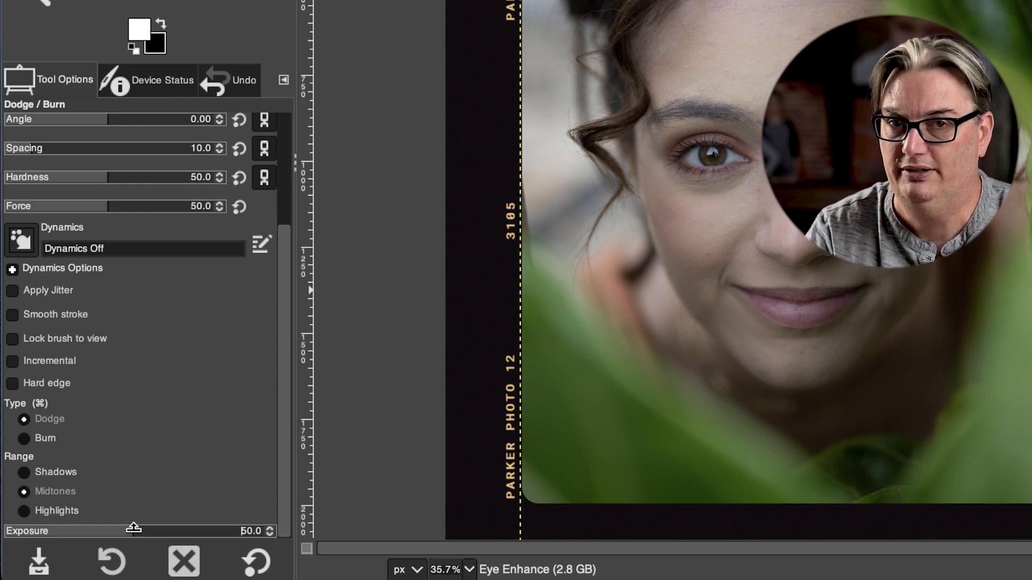
{"action": "left_click_drag", "start_coordinate": [133, 529], "coordinate": [132, 528]}
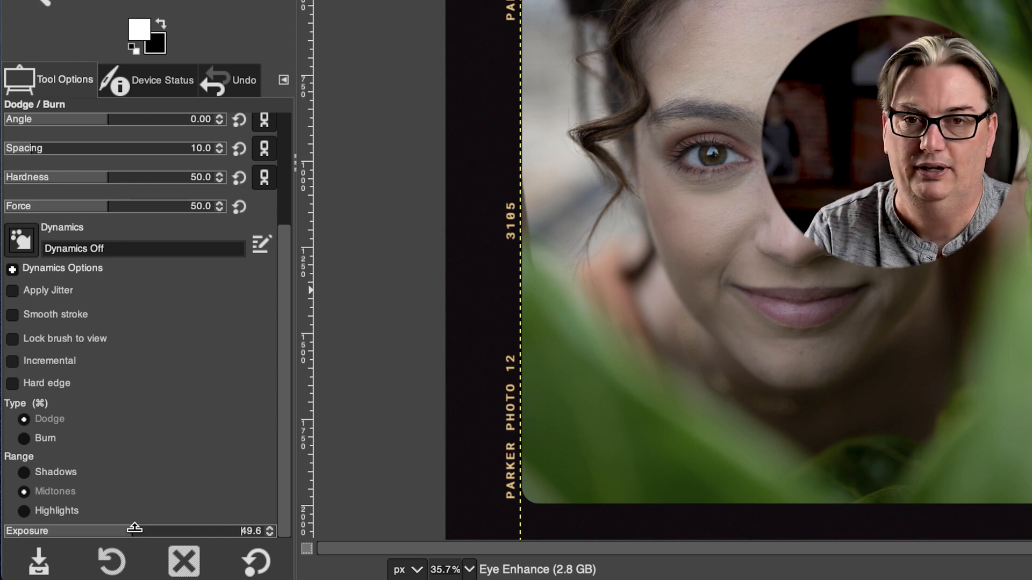
{"action": "left_click_drag", "start_coordinate": [134, 528], "coordinate": [112, 529]}
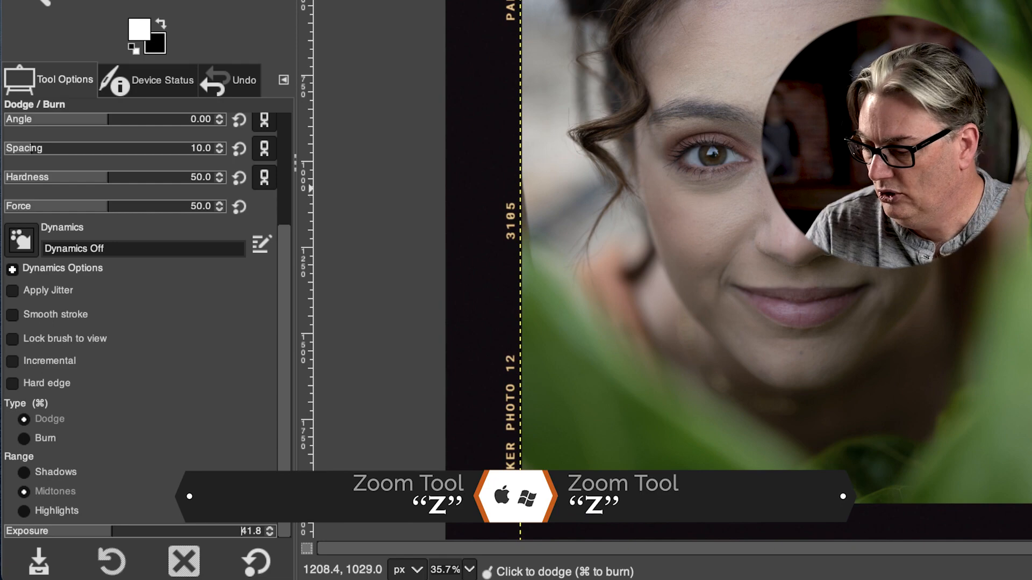
Step: Dodge the iris of the eye on the picture's right at 100% zoom, comparing the stroke by undoing and redoing it
{"action": "key", "text": "z"}
{"action": "left_click", "coordinate": [871, 154]}
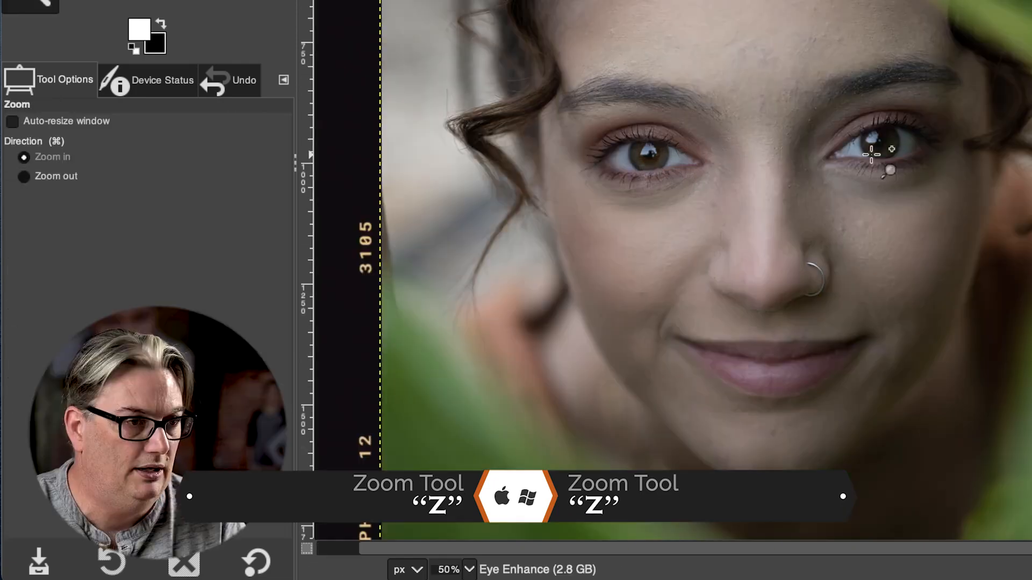
{"action": "left_click", "coordinate": [871, 155]}
{"action": "left_click", "coordinate": [871, 154]}
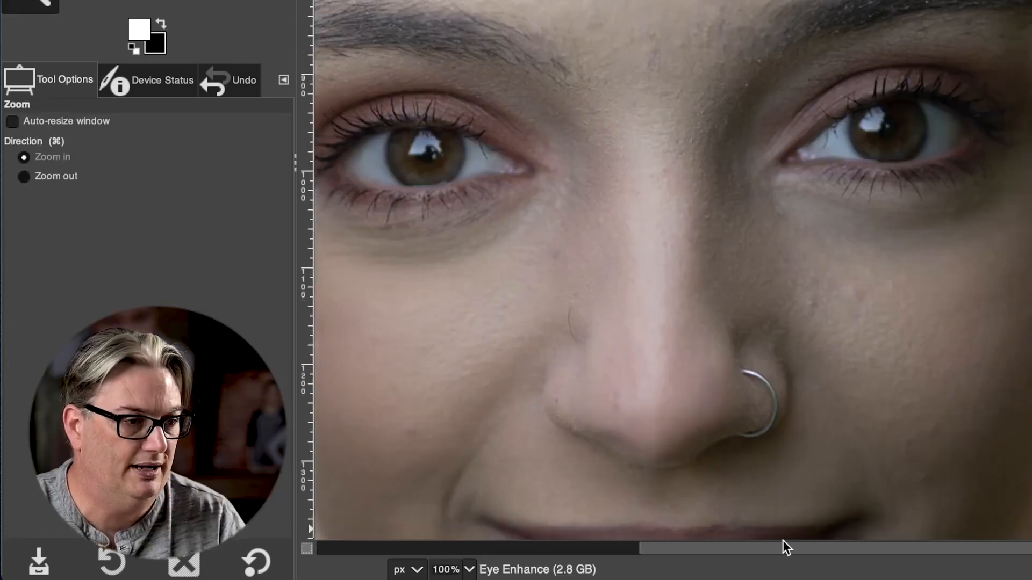
{"action": "left_click_drag", "start_coordinate": [779, 550], "coordinate": [742, 555]}
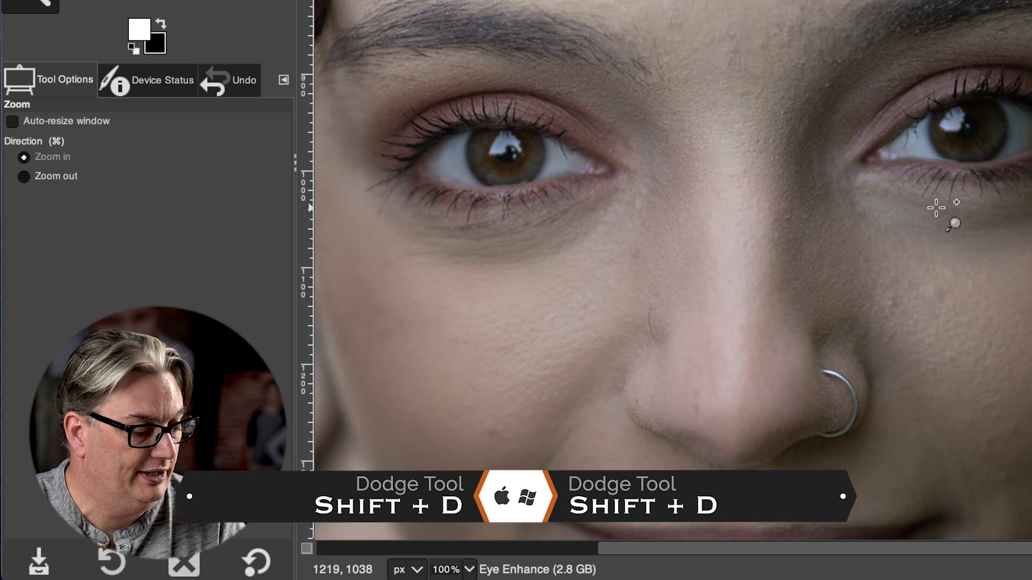
{"action": "key", "text": "shift+d"}
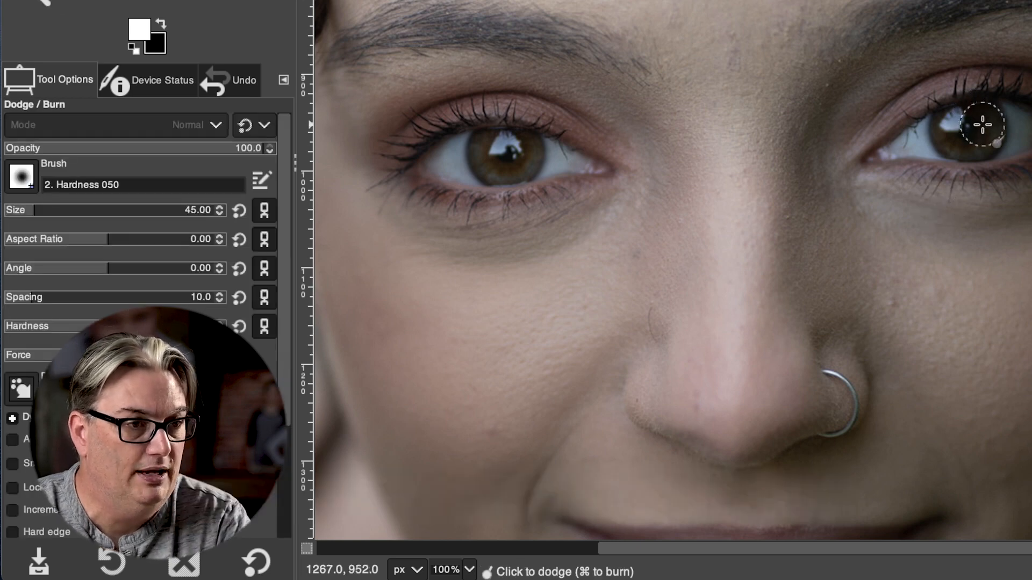
{"action": "mouse_move", "coordinate": [957, 121]}
{"action": "left_mouse_down"}
{"action": "mouse_move", "coordinate": [952, 142]}
{"action": "mouse_move", "coordinate": [985, 157]}
{"action": "mouse_move", "coordinate": [966, 125]}
{"action": "mouse_move", "coordinate": [958, 129]}
{"action": "mouse_move", "coordinate": [978, 138]}
{"action": "mouse_move", "coordinate": [980, 122]}
{"action": "mouse_move", "coordinate": [974, 138]}
{"action": "mouse_move", "coordinate": [955, 135]}
{"action": "left_mouse_up"}
{"action": "key", "text": "ctrl+z"}
{"action": "key", "text": "ctrl+y"}
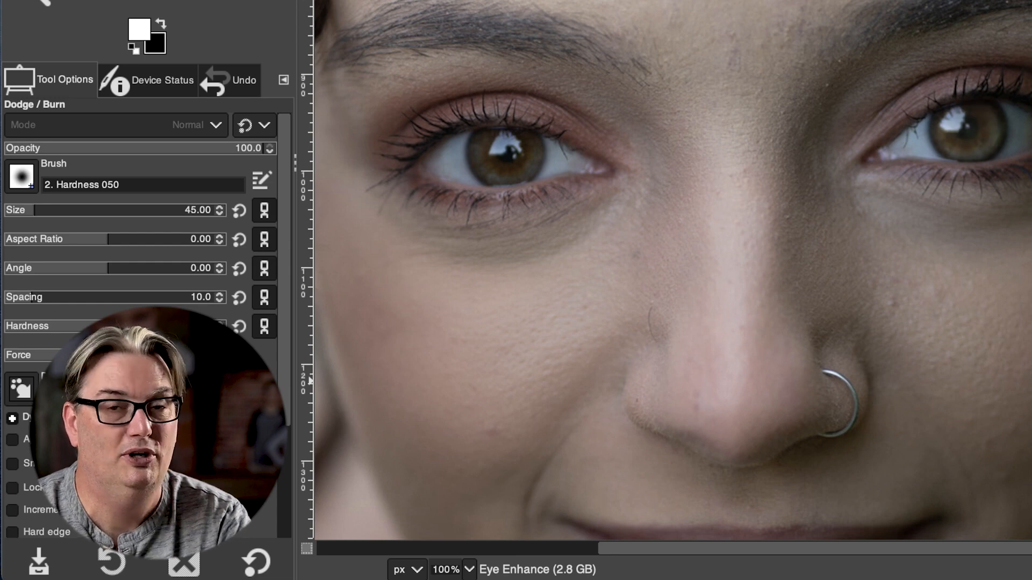
Step: Dodge the other eye's iris at exposure 30.2, and compare the portrait with the Eye Enhance layer hidden and shown
{"action": "scroll", "coordinate": [283, 466], "scroll_direction": "down", "scroll_amount": 5}
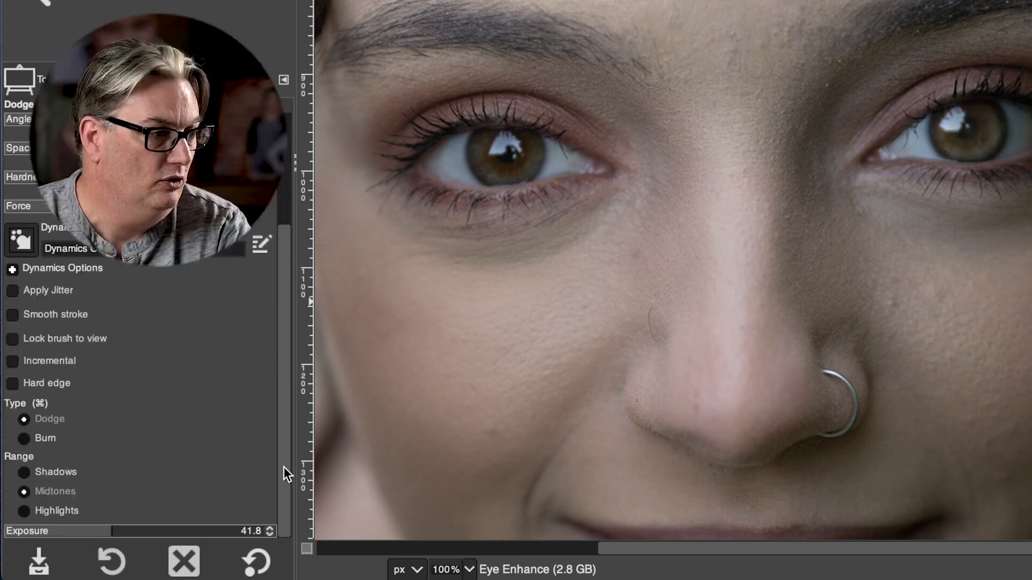
{"action": "left_click", "coordinate": [83, 531]}
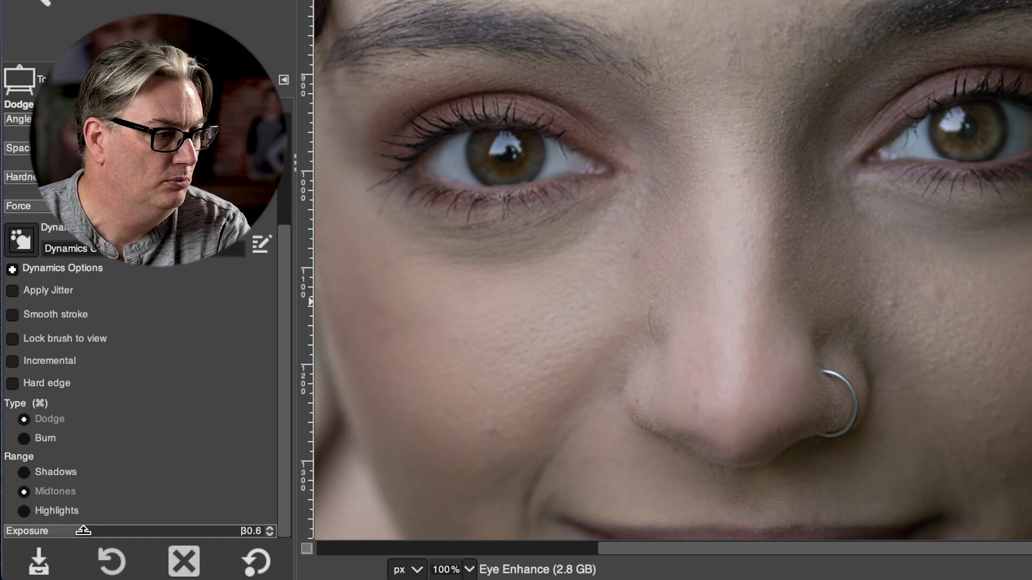
{"action": "left_click_drag", "start_coordinate": [83, 530], "coordinate": [82, 531]}
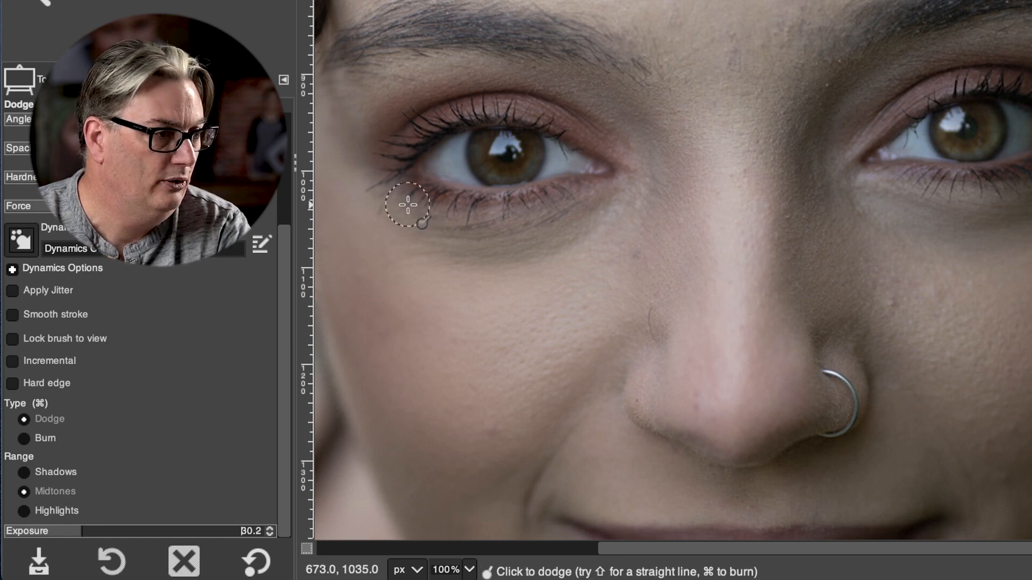
{"action": "mouse_move", "coordinate": [505, 155]}
{"action": "left_mouse_down"}
{"action": "mouse_move", "coordinate": [522, 153]}
{"action": "mouse_move", "coordinate": [488, 152]}
{"action": "mouse_move", "coordinate": [527, 153]}
{"action": "left_mouse_up"}
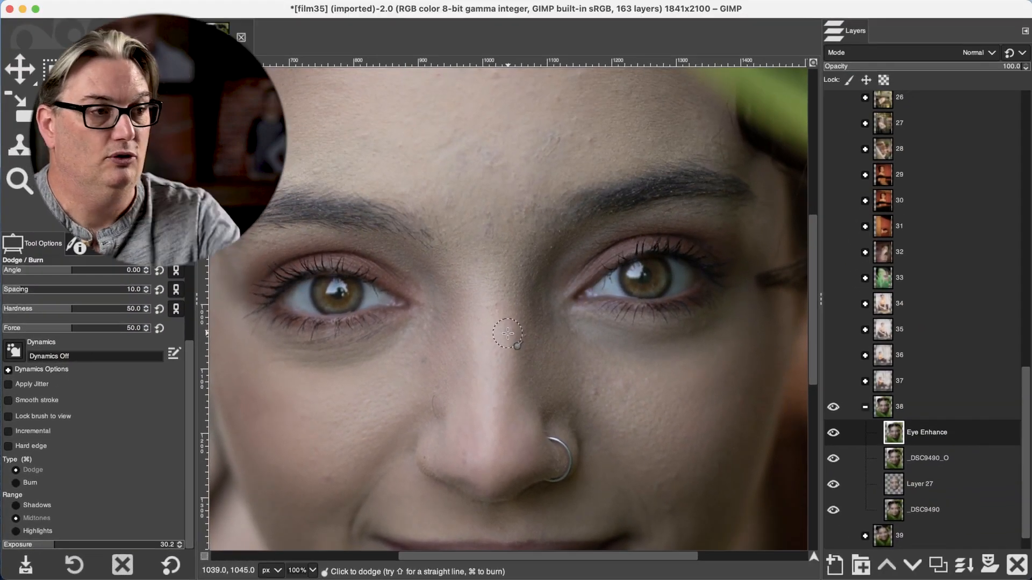
{"action": "left_click", "coordinate": [834, 435]}
{"action": "left_click", "coordinate": [834, 436]}
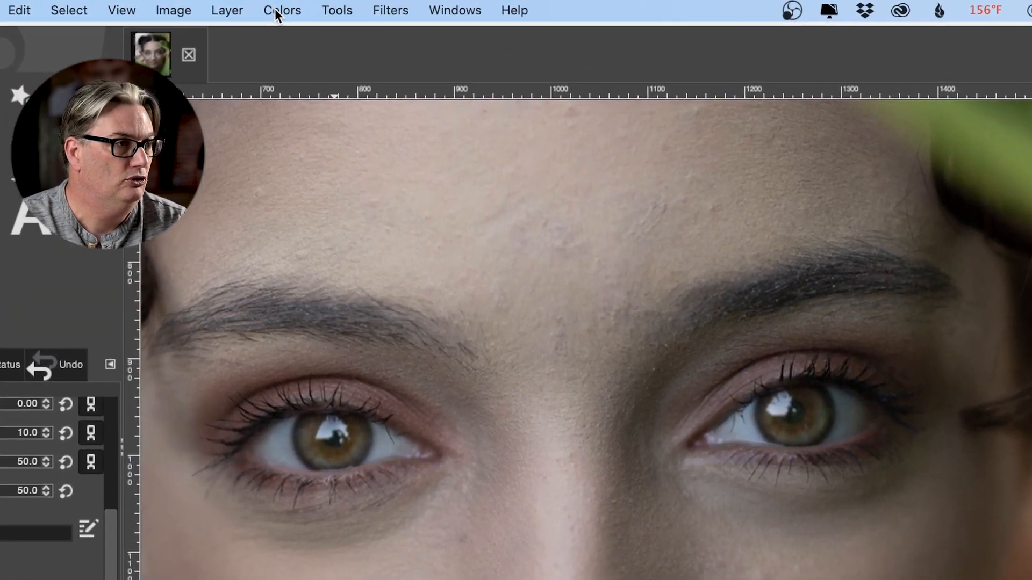
Step: Apply a smooth Value Curves adjustment to Eye Enhance, with points at input 62, output 59 and input 184, output 218
{"action": "left_click", "coordinate": [276, 10]}
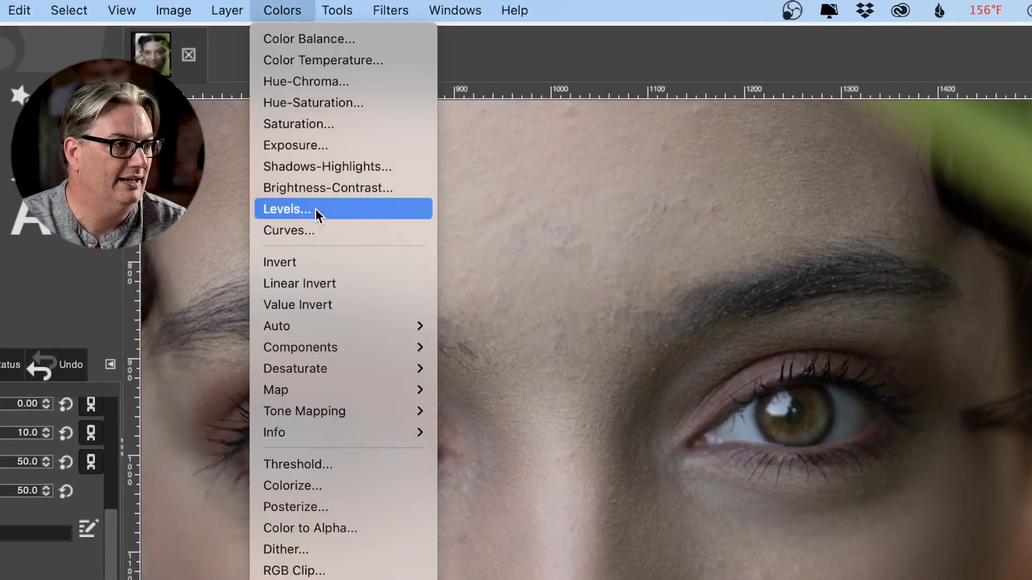
{"action": "left_click", "coordinate": [321, 230]}
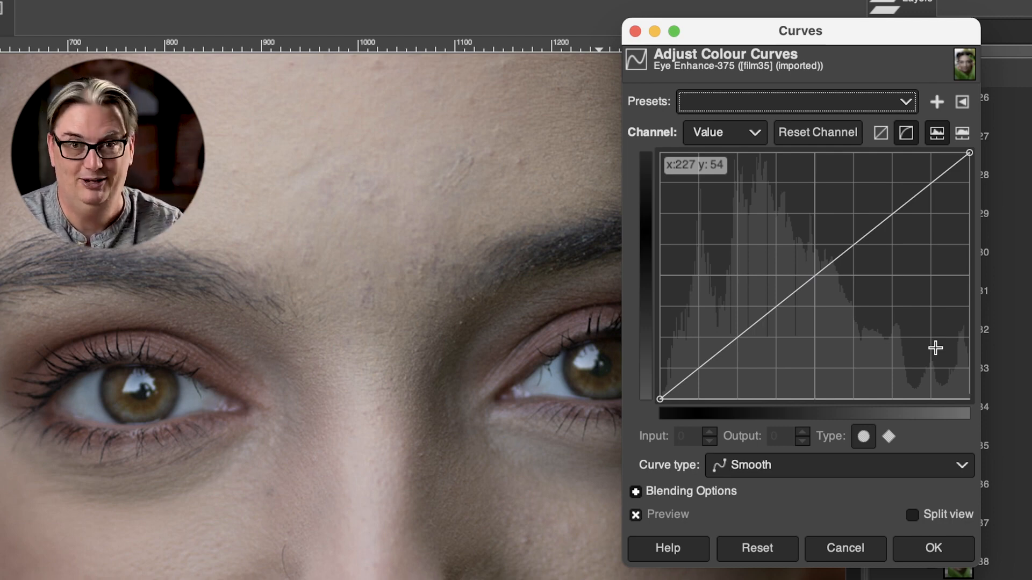
{"action": "left_click", "coordinate": [891, 210]}
{"action": "left_click_drag", "start_coordinate": [891, 209], "coordinate": [887, 197]}
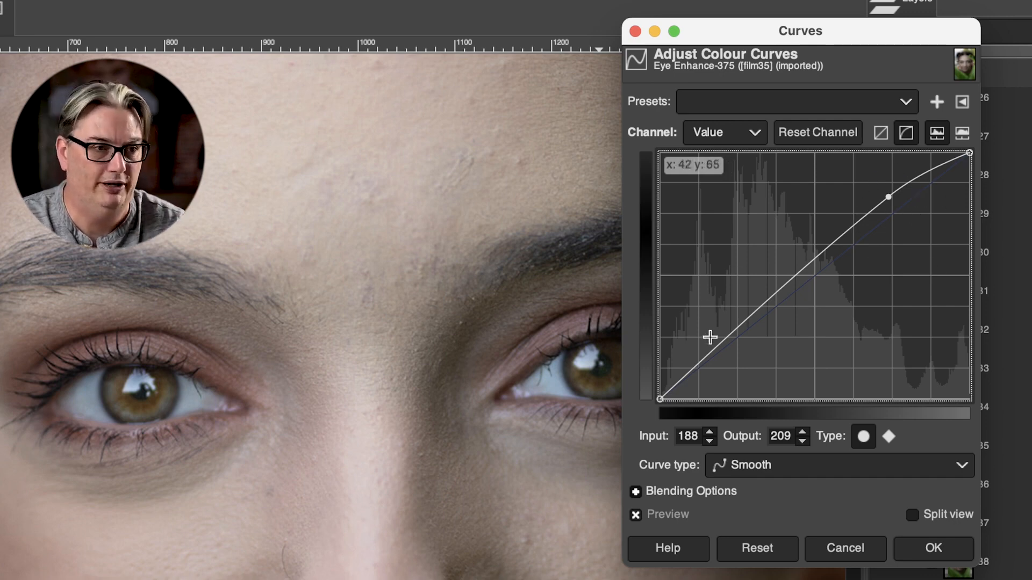
{"action": "left_click", "coordinate": [727, 340]}
{"action": "left_click_drag", "start_coordinate": [727, 341], "coordinate": [735, 344]}
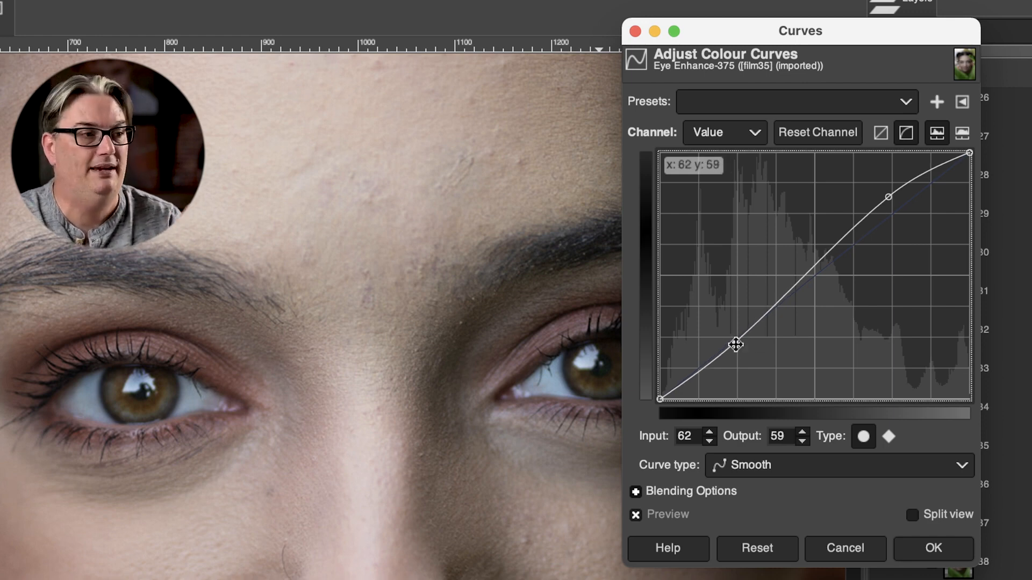
{"action": "left_click_drag", "start_coordinate": [887, 198], "coordinate": [880, 191]}
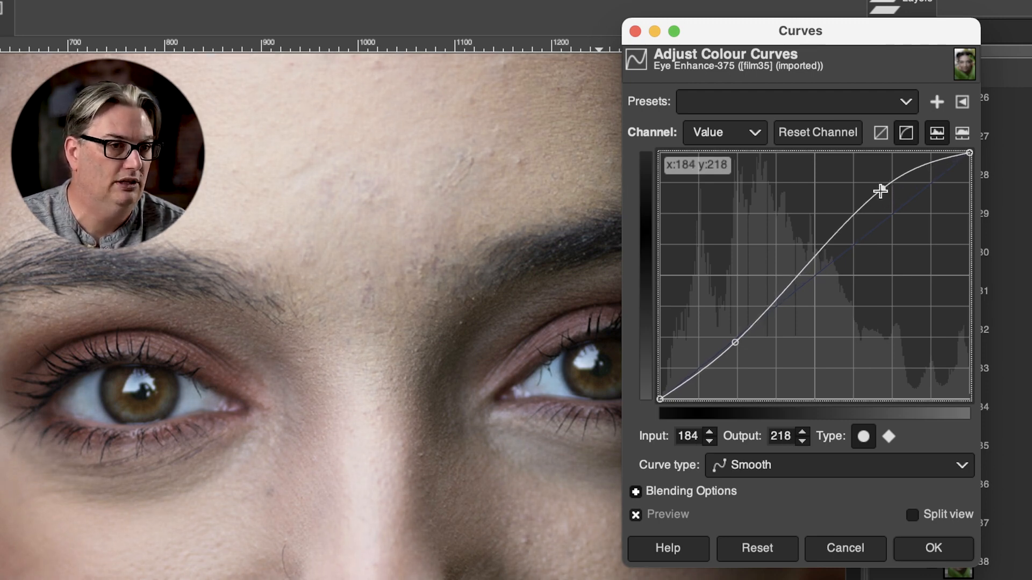
{"action": "left_click", "coordinate": [914, 547]}
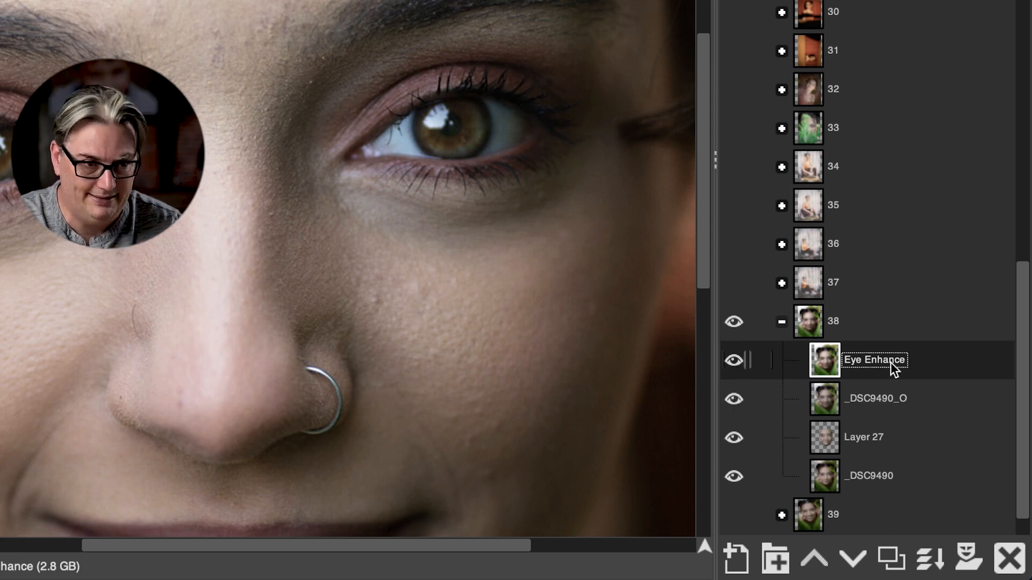
Step: Add a layer mask to Eye Enhance, trying White (full opacity) and choosing Black (full transparency)
{"action": "left_click", "coordinate": [964, 565]}
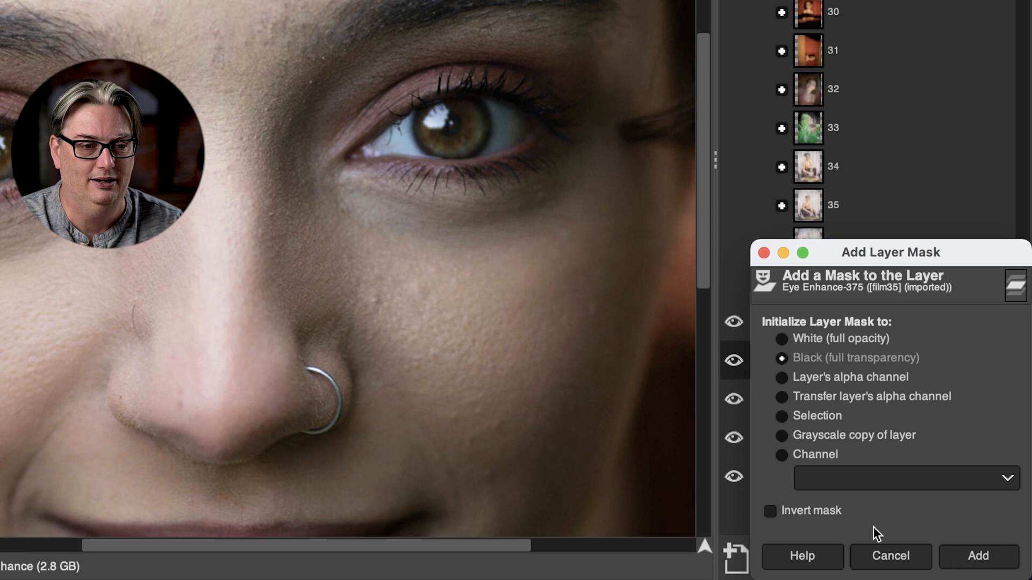
{"action": "left_click", "coordinate": [858, 338]}
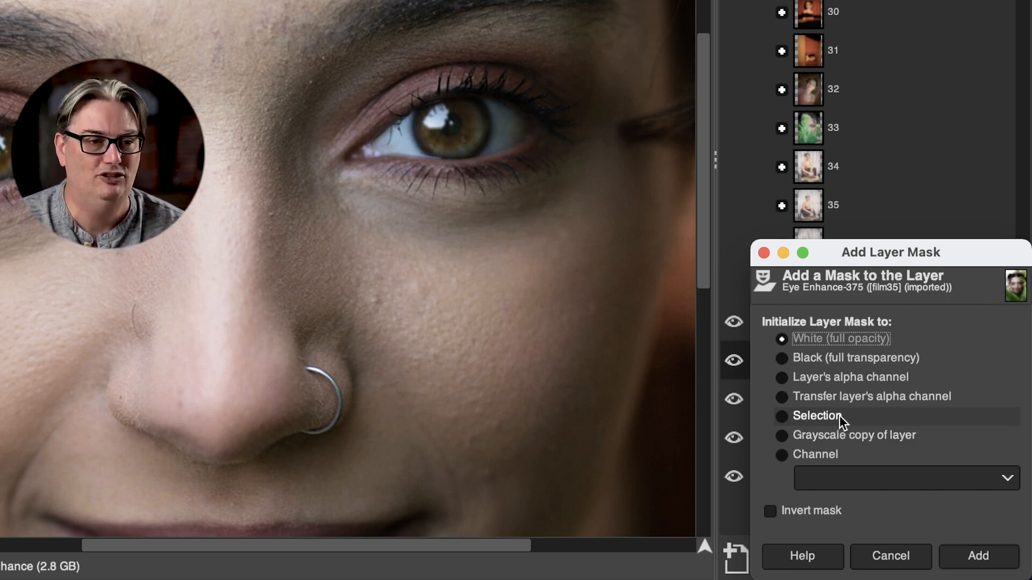
{"action": "left_click", "coordinate": [821, 359]}
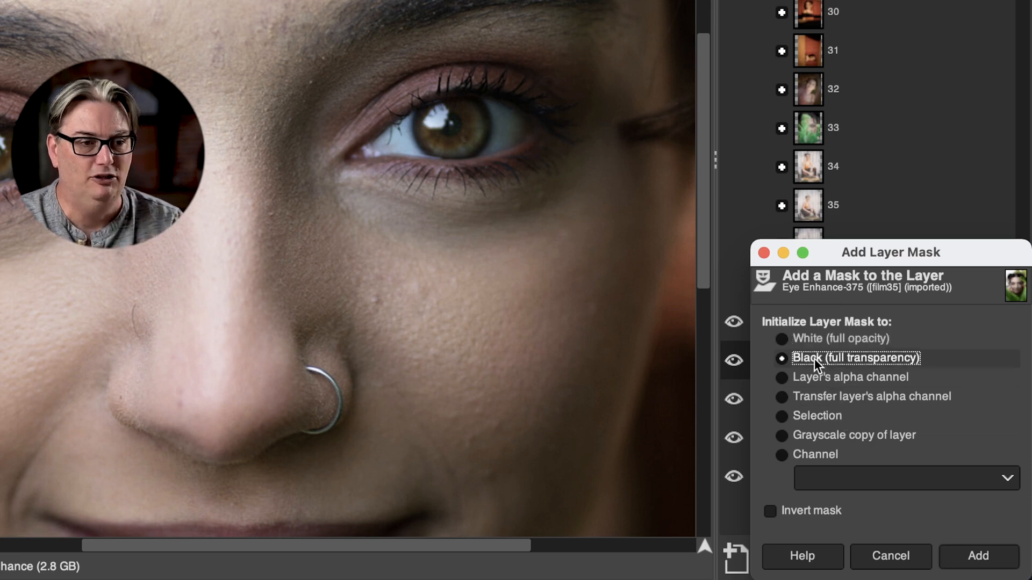
{"action": "left_click", "coordinate": [978, 556]}
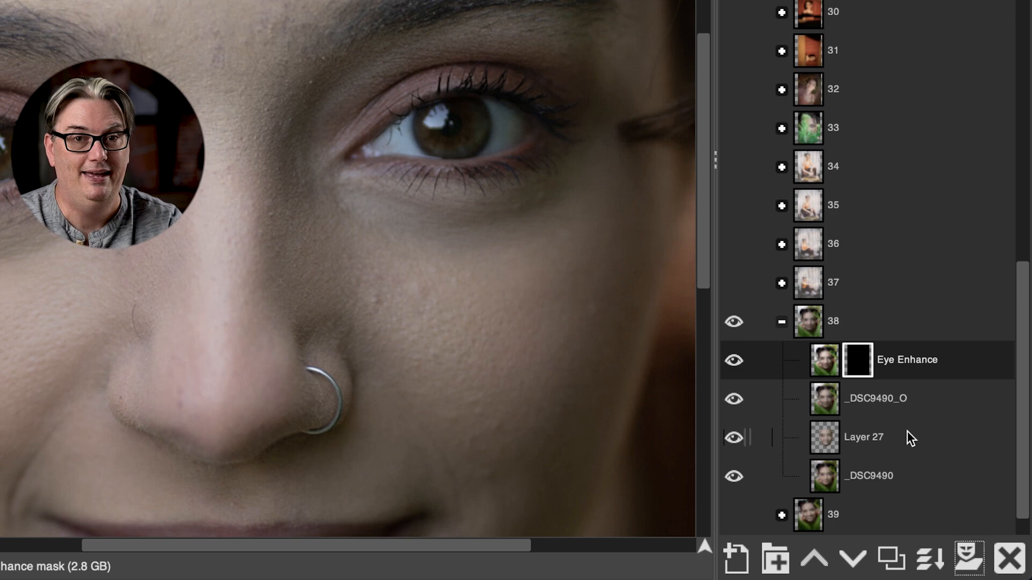
Step: Disable the layer mask on Eye Enhance to see the unmasked effect, and undo back to the layer without a mask
{"action": "left_click", "coordinate": [739, 361]}
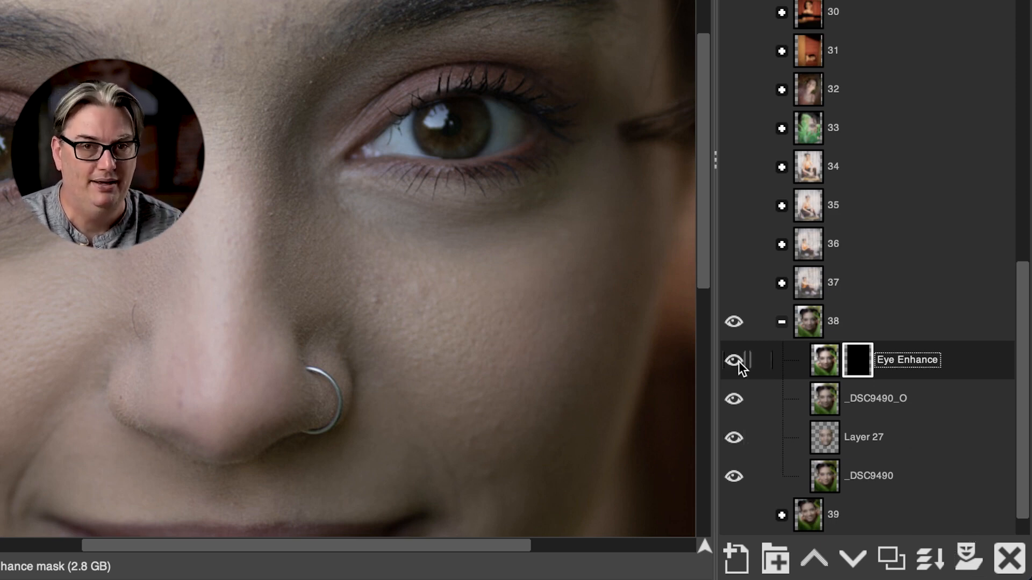
{"action": "right_click", "coordinate": [962, 369]}
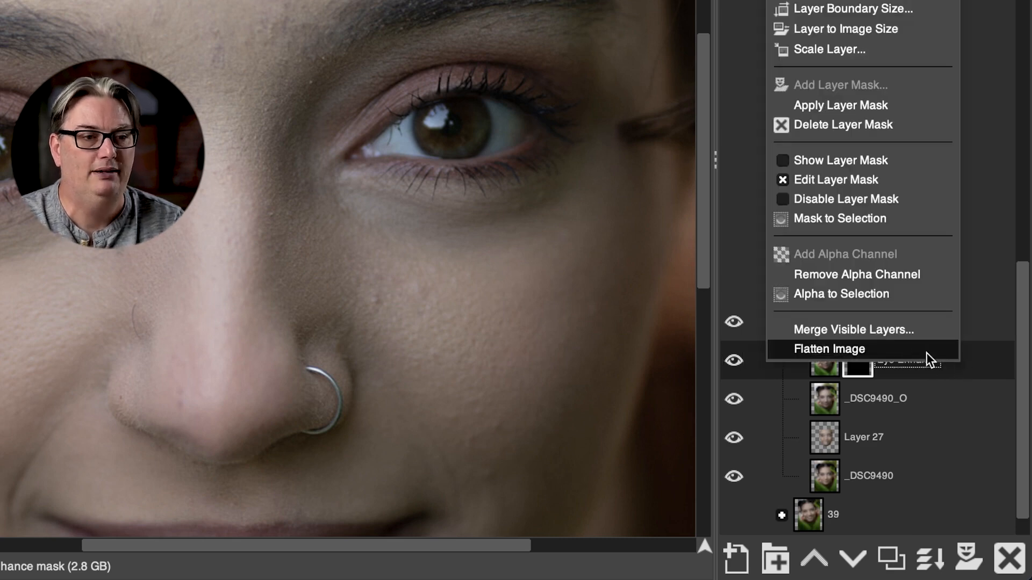
{"action": "left_click", "coordinate": [857, 198]}
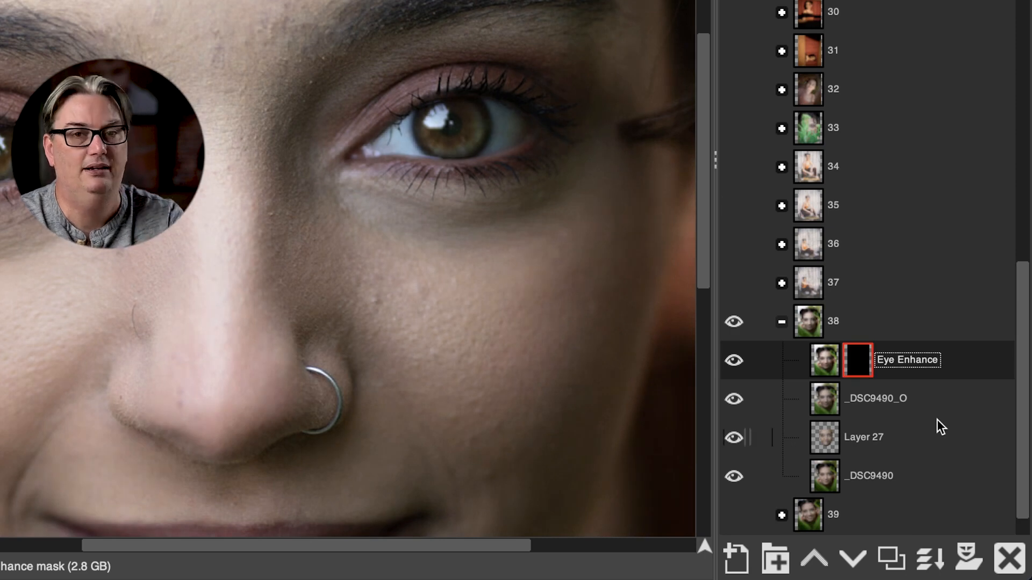
{"action": "key", "text": "ctrl+z"}
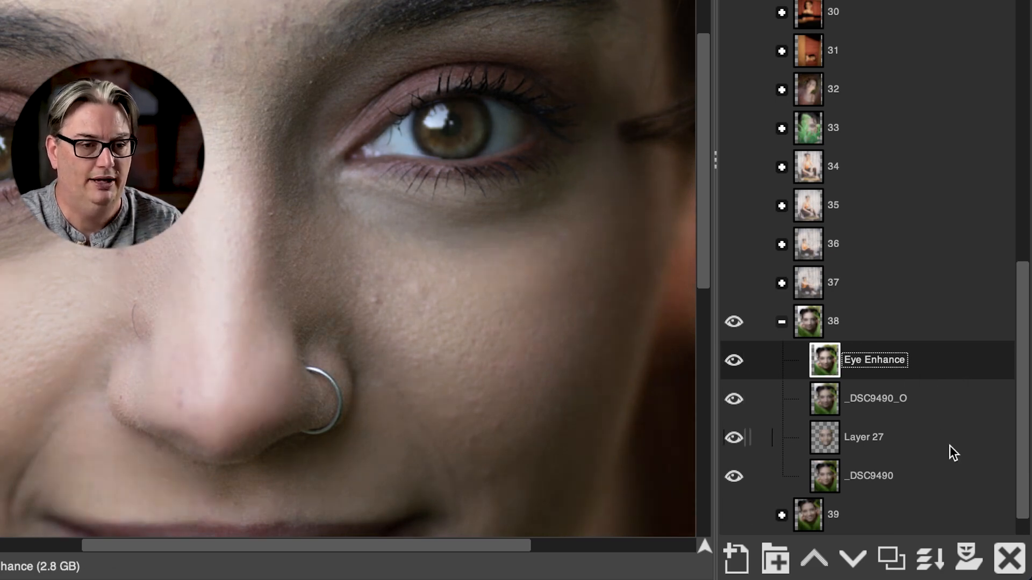
Step: Add a White (full opacity) layer mask to Eye Enhance as a demonstration, and undo it
{"action": "left_click", "coordinate": [968, 558]}
{"action": "left_click", "coordinate": [858, 337]}
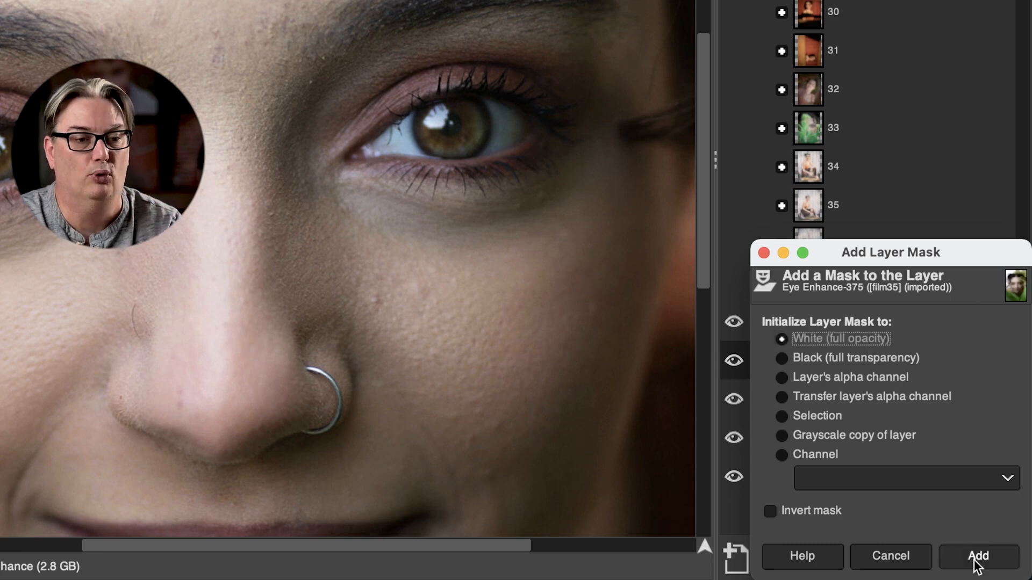
{"action": "left_click", "coordinate": [978, 555]}
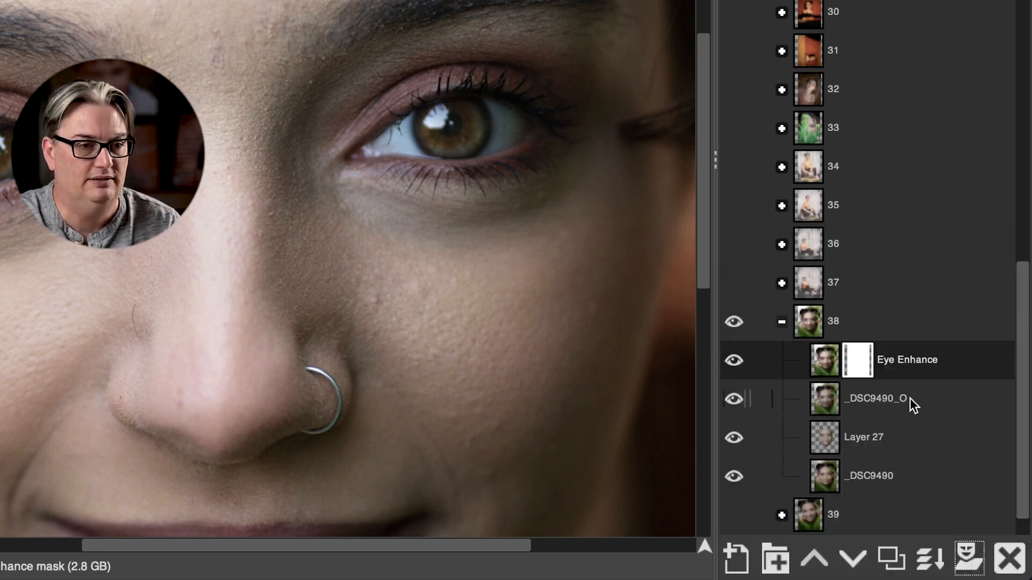
{"action": "key", "text": "ctrl+z"}
{"action": "right_click", "coordinate": [914, 360]}
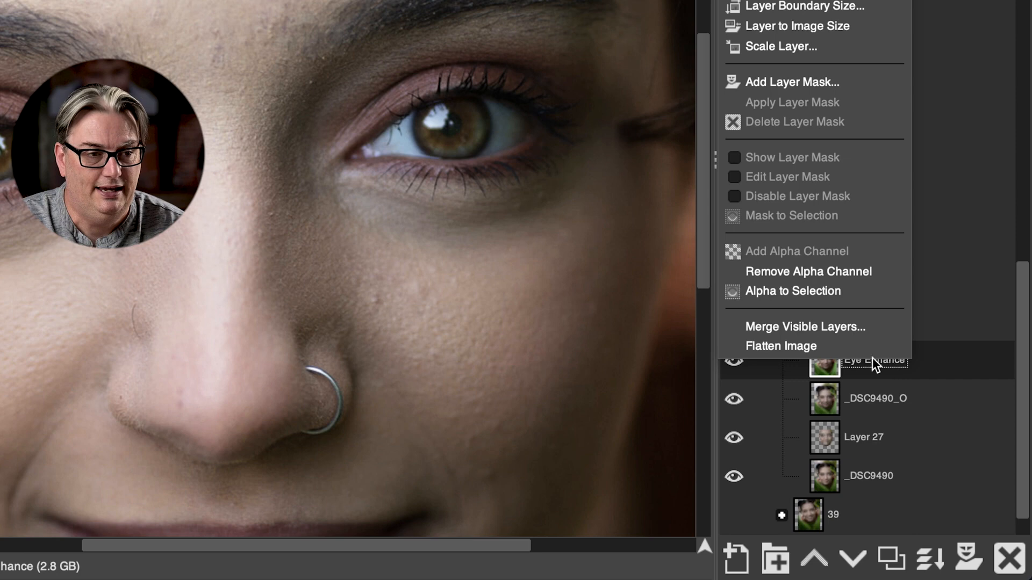
{"action": "left_click", "coordinate": [950, 371]}
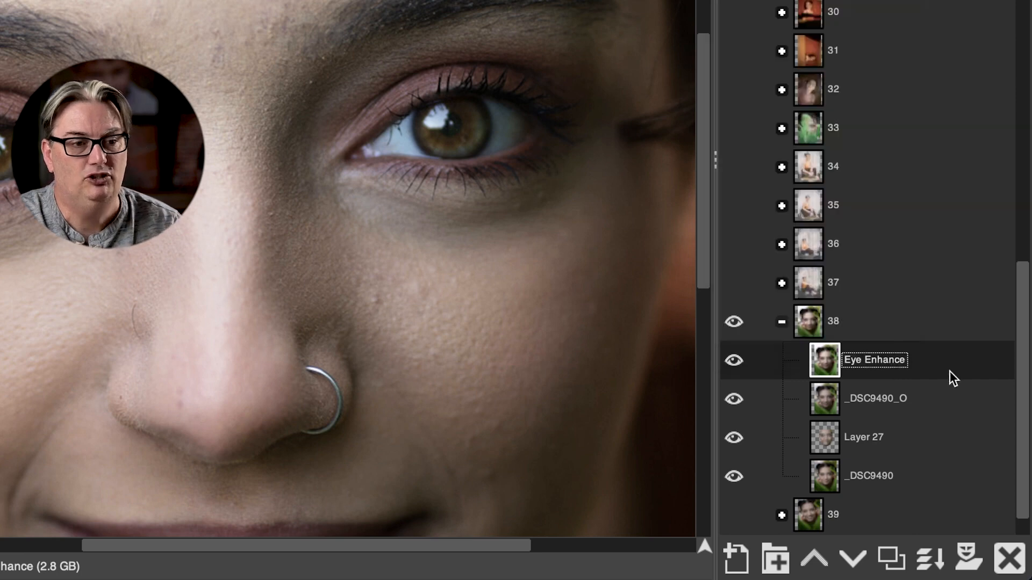
Step: Add a Black (full transparency) layer mask to Eye Enhance and activate the Paintbrush for painting on it
{"action": "left_click", "coordinate": [968, 559]}
{"action": "left_click", "coordinate": [855, 360]}
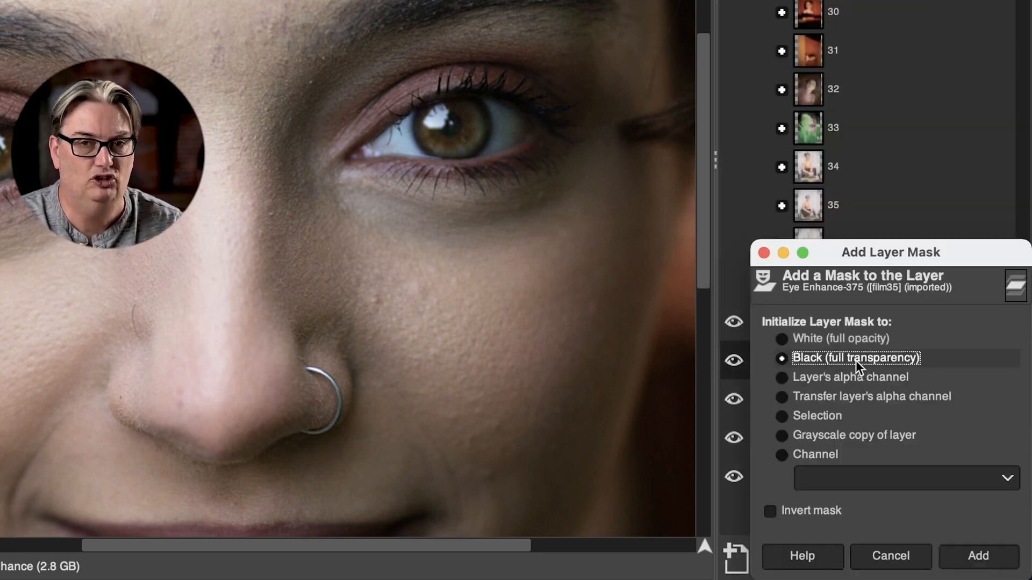
{"action": "left_click", "coordinate": [957, 558]}
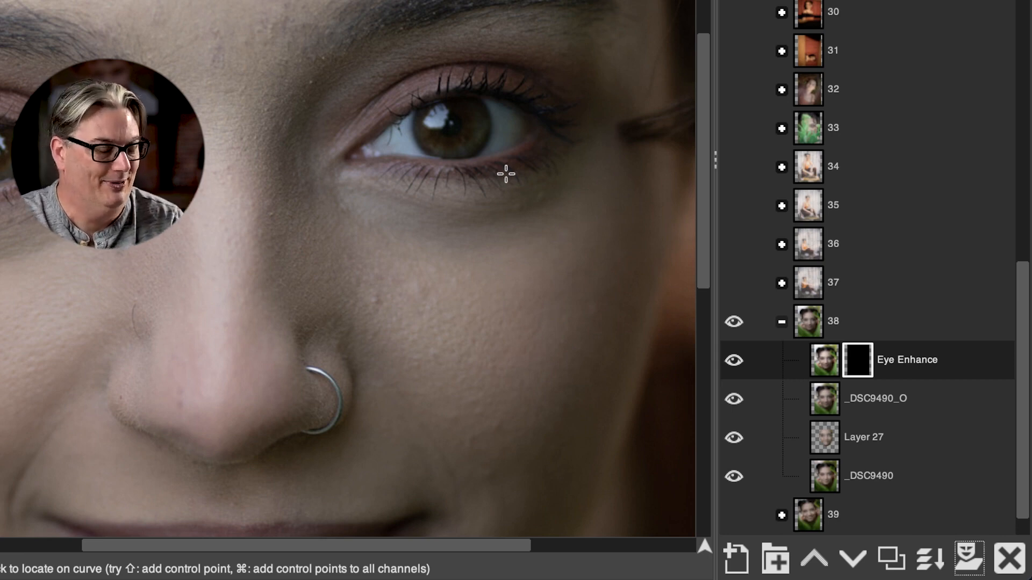
{"action": "key", "text": "b"}
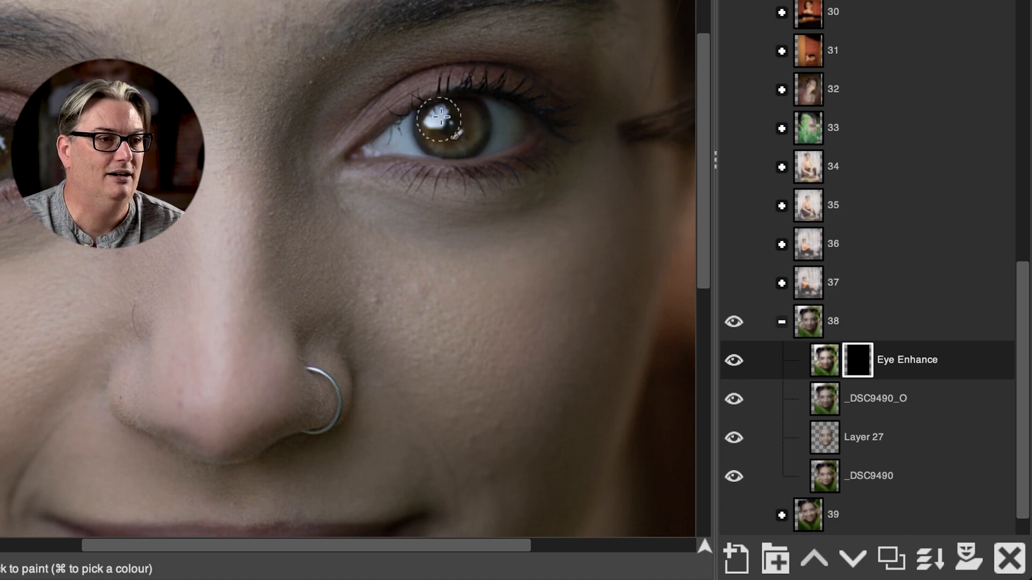
Step: Paint white over both irises on the Eye Enhance mask, and toggle the layer's visibility to compare before and after
{"action": "mouse_move", "coordinate": [464, 129]}
{"action": "left_mouse_down"}
{"action": "mouse_move", "coordinate": [467, 143]}
{"action": "mouse_move", "coordinate": [466, 118]}
{"action": "left_mouse_up"}
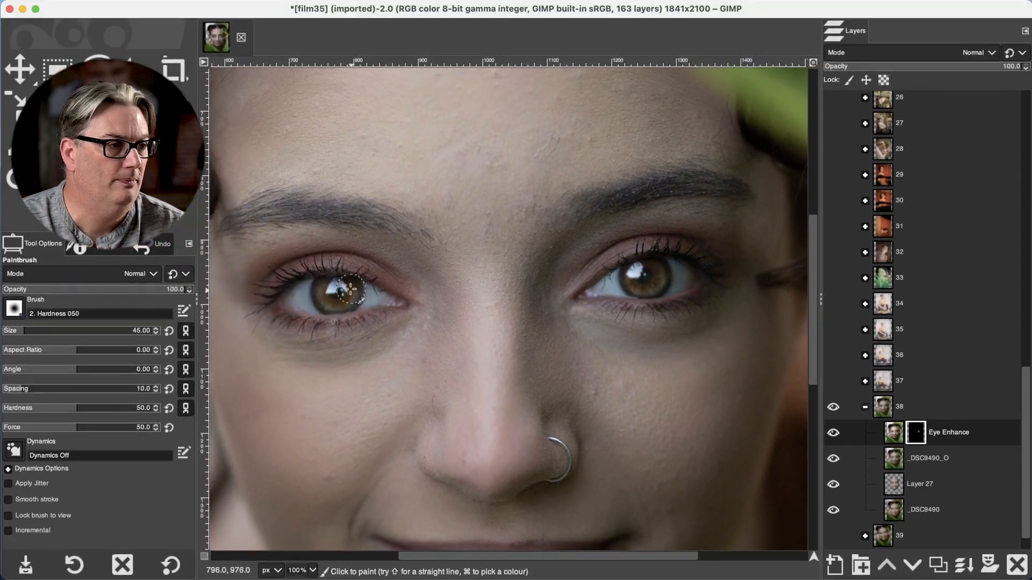
{"action": "mouse_move", "coordinate": [325, 301]}
{"action": "left_mouse_down"}
{"action": "mouse_move", "coordinate": [344, 308]}
{"action": "mouse_move", "coordinate": [345, 296]}
{"action": "left_mouse_up"}
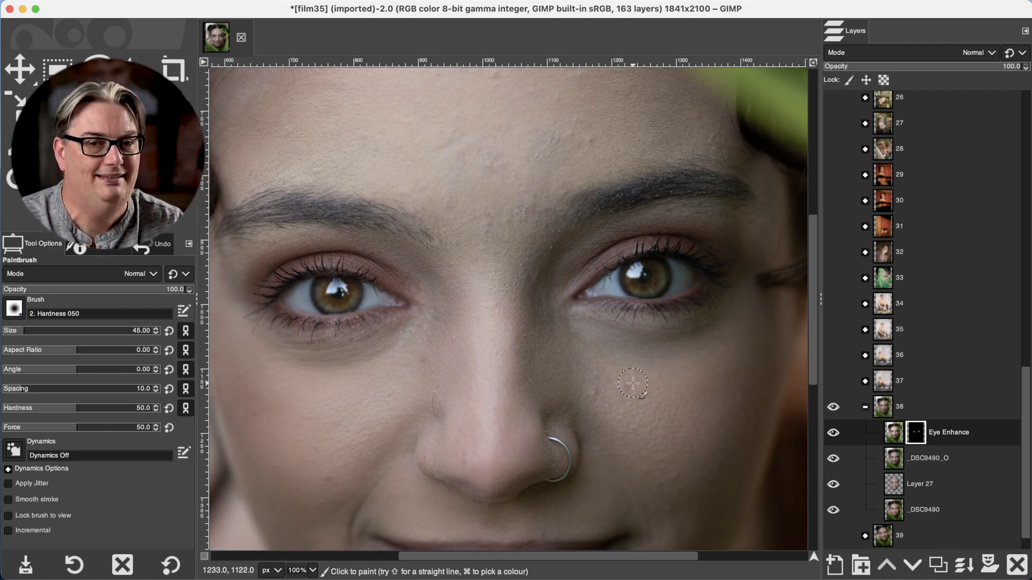
{"action": "left_click", "coordinate": [833, 434]}
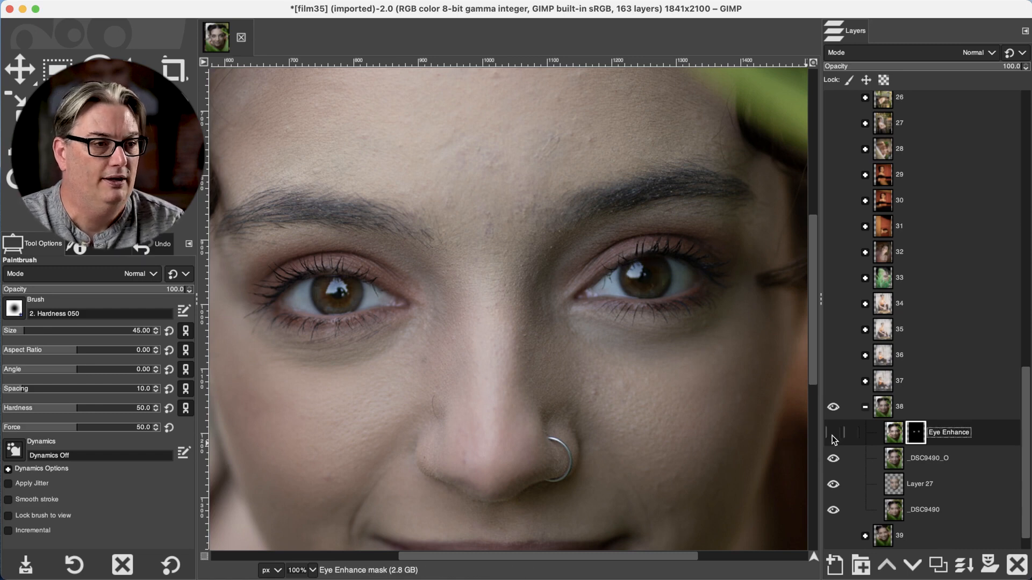
{"action": "left_click", "coordinate": [832, 434]}
{"action": "left_click", "coordinate": [832, 434]}
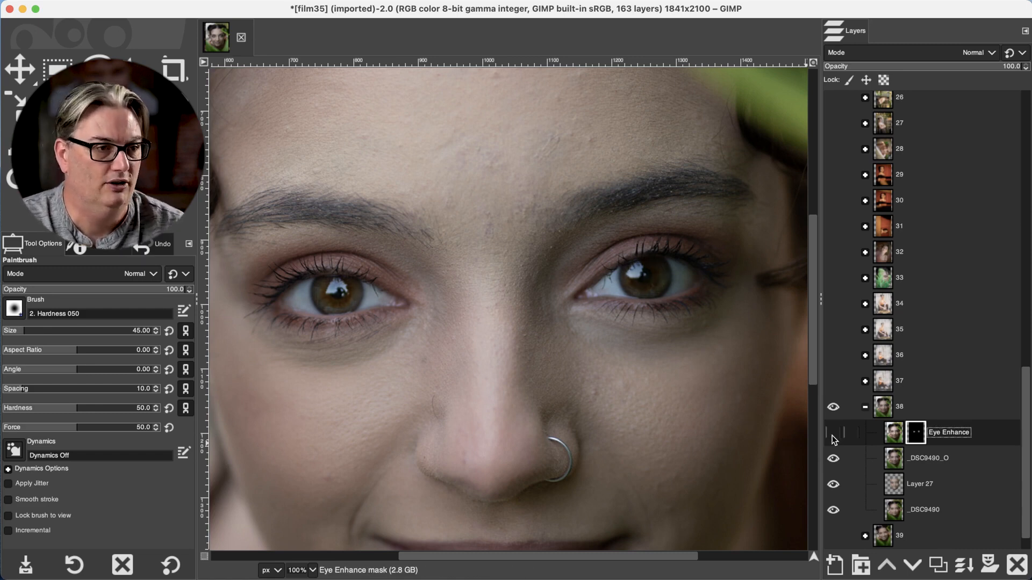
{"action": "left_click", "coordinate": [832, 435]}
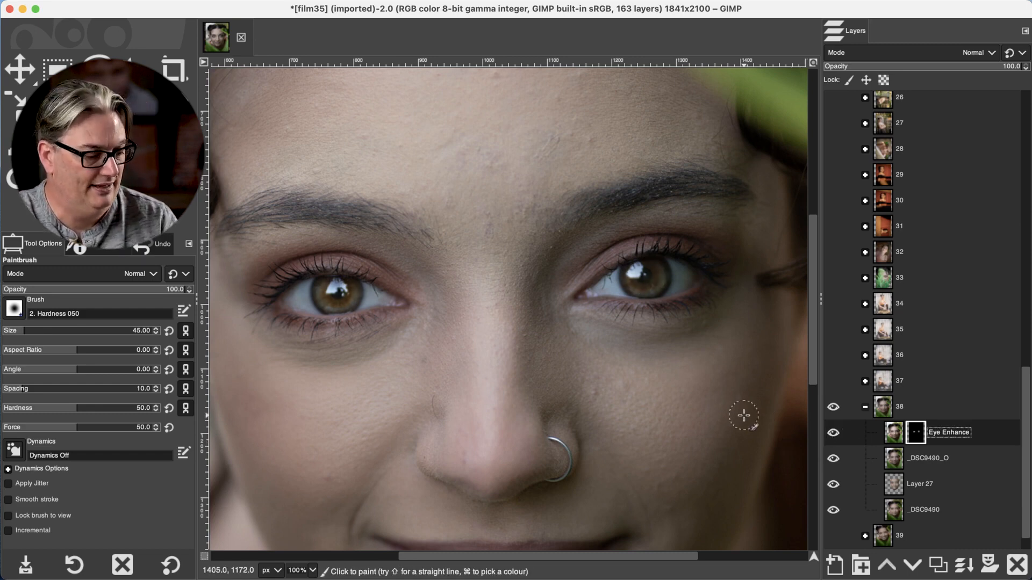
Step: Adjust the opacity of the Eye Enhance layer while judging the eyes in the whole image
{"action": "key", "text": "shift+super+j"}
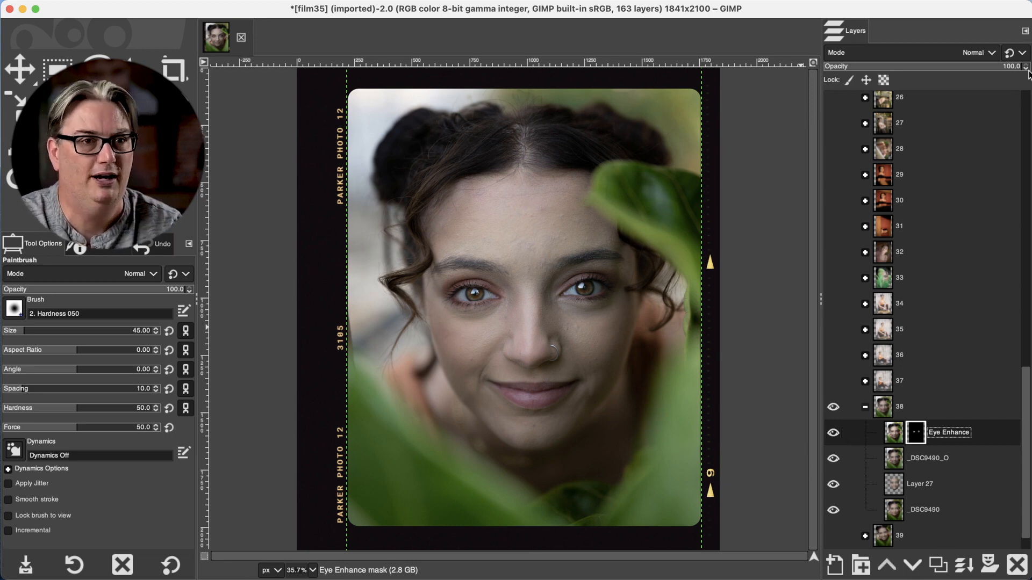
{"action": "left_click", "coordinate": [1008, 65]}
{"action": "mouse_move", "coordinate": [1008, 65]}
{"action": "left_mouse_down"}
{"action": "mouse_move", "coordinate": [907, 67]}
{"action": "mouse_move", "coordinate": [1001, 75]}
{"action": "left_mouse_up"}
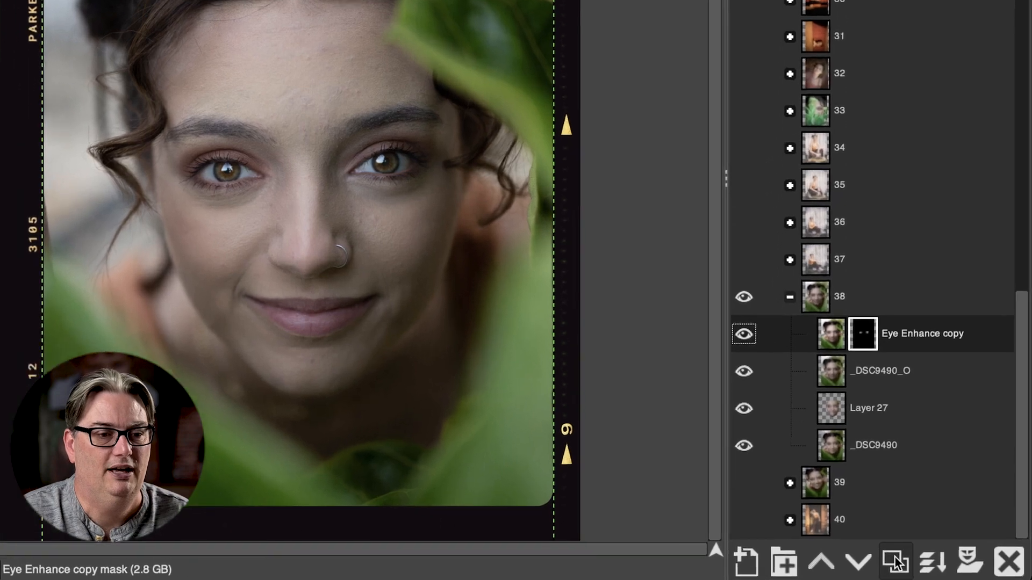
Step: Duplicate Eye Enhance copy and _DSC9490_O, and raise the _DSC9490_O duplicate to directly below the upper Eye Enhance duplicate
{"action": "left_click", "coordinate": [937, 565]}
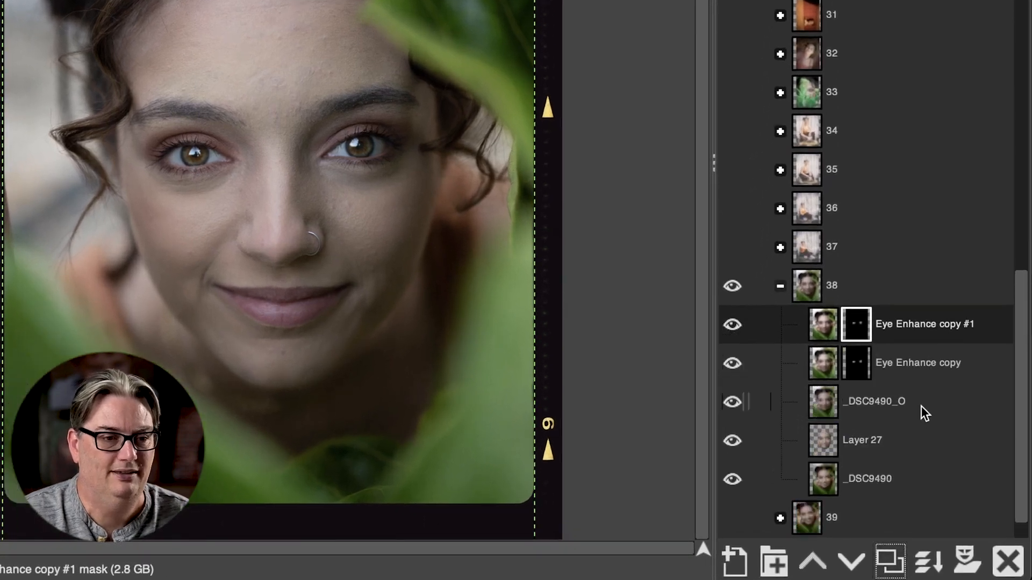
{"action": "left_click", "coordinate": [923, 402]}
{"action": "left_click", "coordinate": [888, 557]}
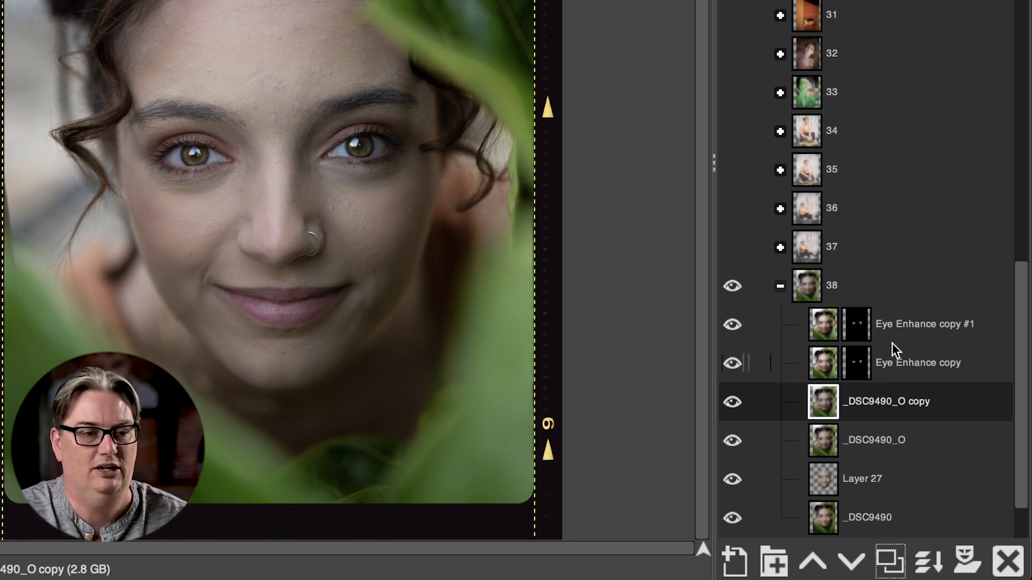
{"action": "left_click", "coordinate": [814, 564]}
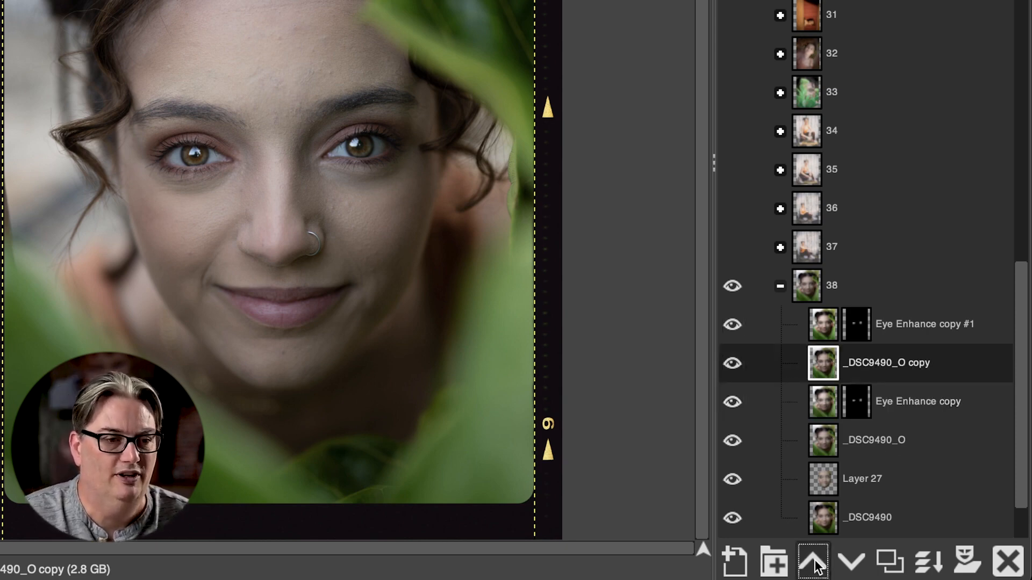
Step: Hide the layers beneath the two duplicates in group 38 and merge the visible layers, expanded as necessary, within the active group
{"action": "left_click_drag", "start_coordinate": [736, 403], "coordinate": [745, 494]}
{"action": "scroll", "coordinate": [752, 489], "scroll_direction": "down", "scroll_amount": 2}
{"action": "scroll", "coordinate": [766, 478], "scroll_direction": "up", "scroll_amount": 5}
{"action": "scroll", "coordinate": [766, 478], "scroll_direction": "down", "scroll_amount": 5}
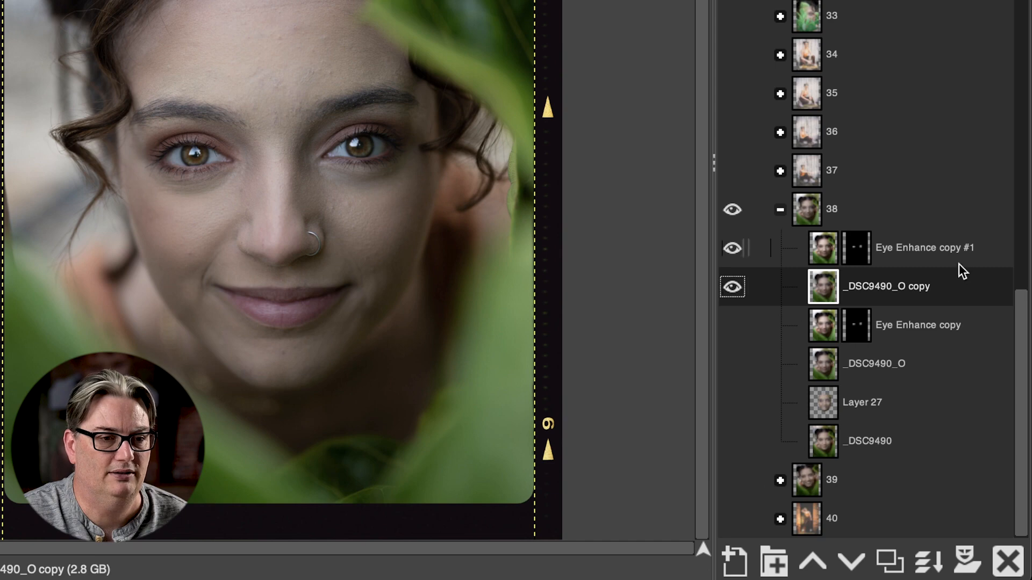
{"action": "right_click", "coordinate": [965, 282]}
{"action": "left_click", "coordinate": [889, 297]}
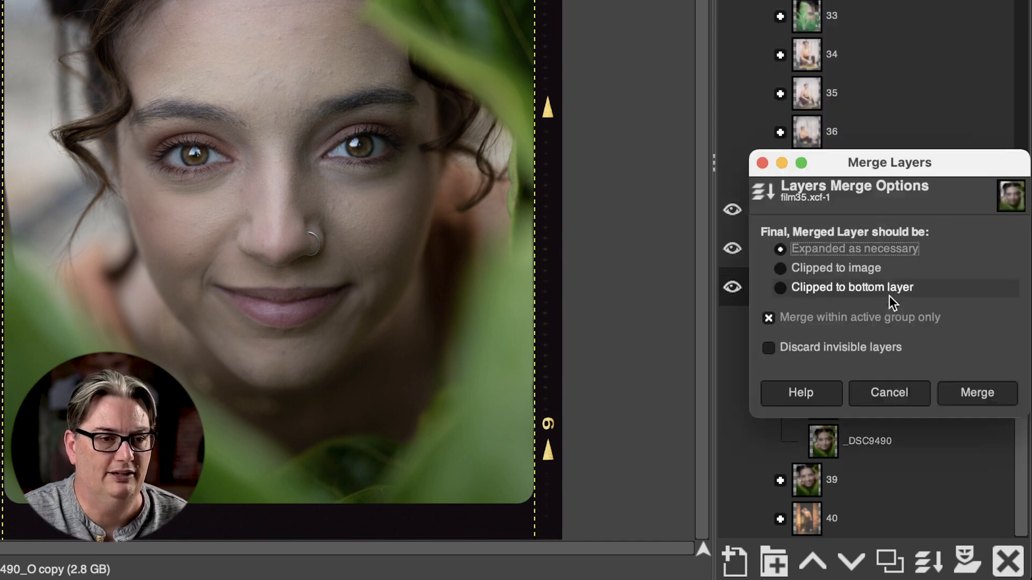
{"action": "left_click", "coordinate": [973, 395]}
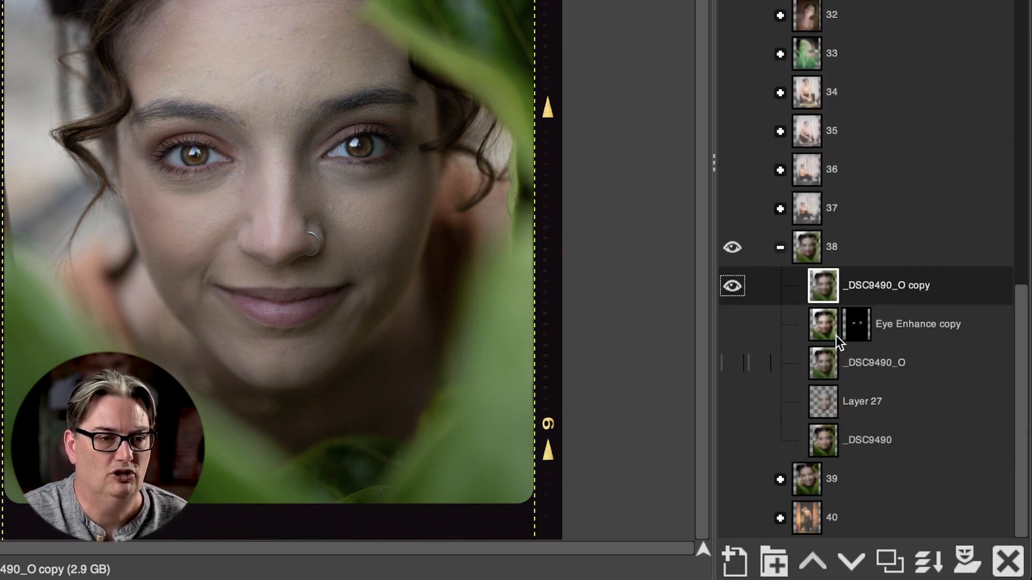
Step: Show the hidden layers of group 38 again and rename the merged layer as Retouch 1
{"action": "left_click_drag", "start_coordinate": [733, 365], "coordinate": [738, 436]}
{"action": "double_click", "coordinate": [879, 284]}
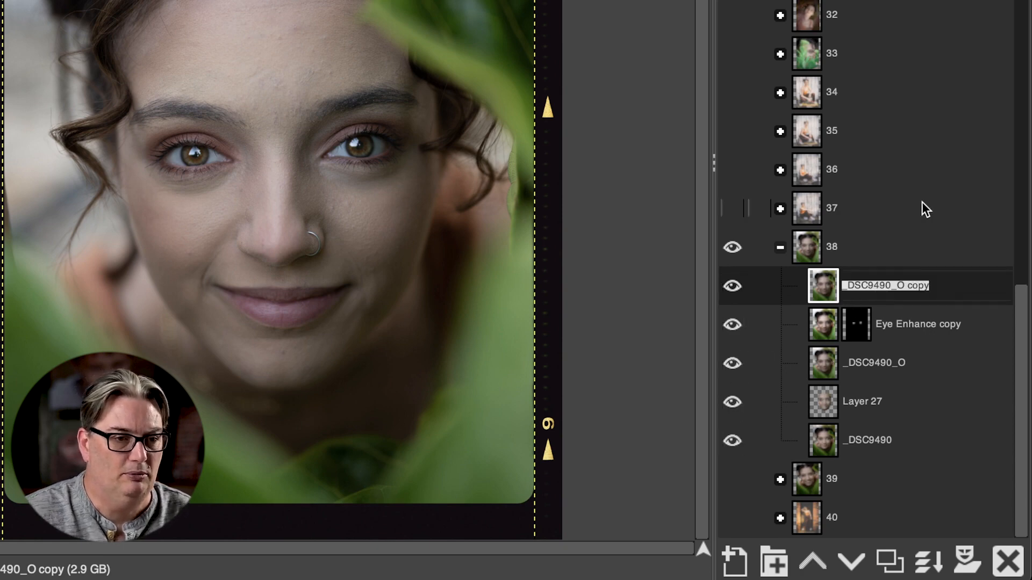
{"action": "type", "text": "Retouch 1"}
{"action": "key", "text": "Return"}
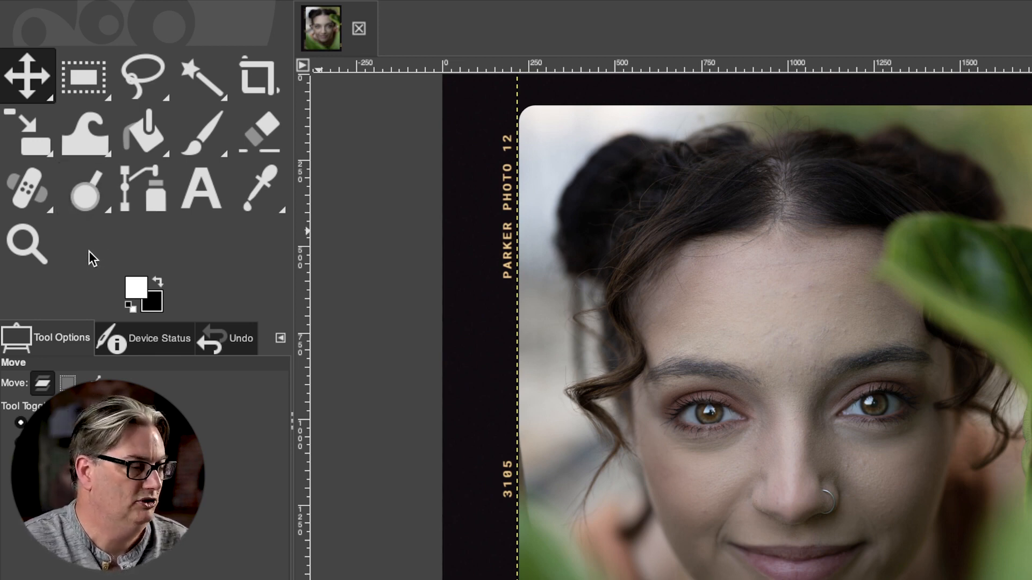
Step: Activate the Healing tool and turn off the display of the layer boundary
{"action": "left_click_drag", "start_coordinate": [27, 193], "coordinate": [97, 190]}
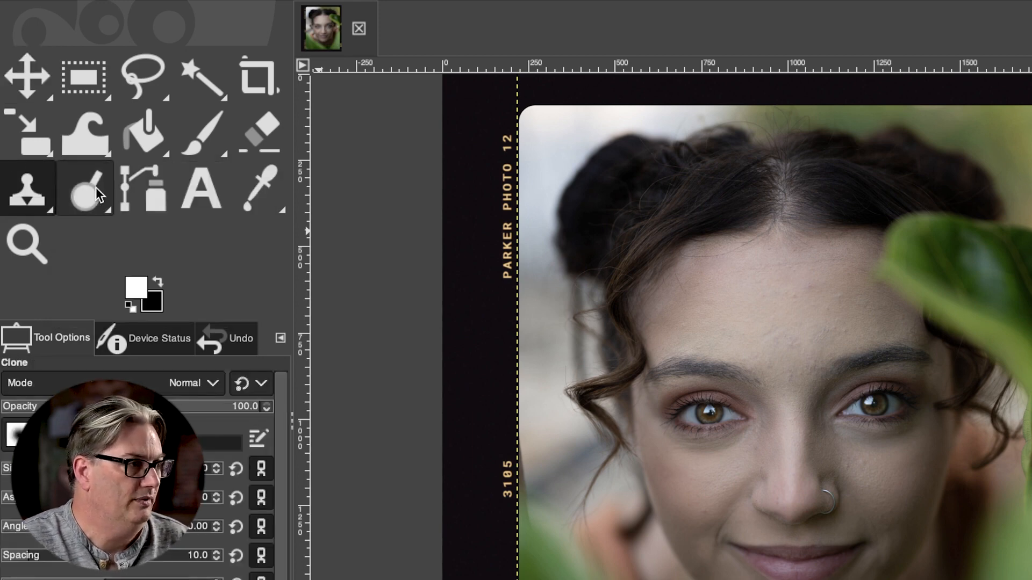
{"action": "left_click", "coordinate": [25, 198]}
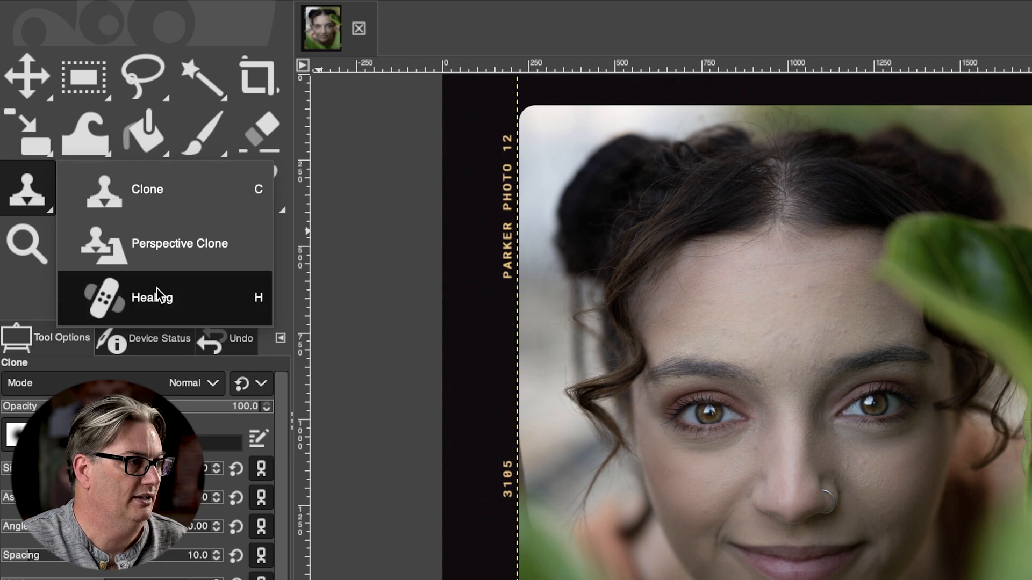
{"action": "left_click", "coordinate": [257, 299]}
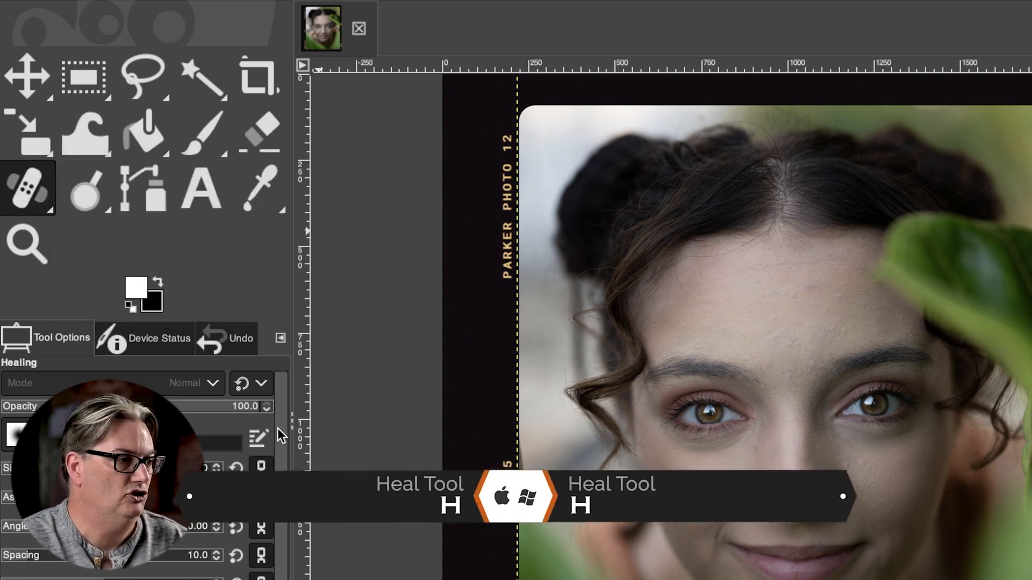
{"action": "scroll", "coordinate": [284, 435], "scroll_direction": "down", "scroll_amount": 2}
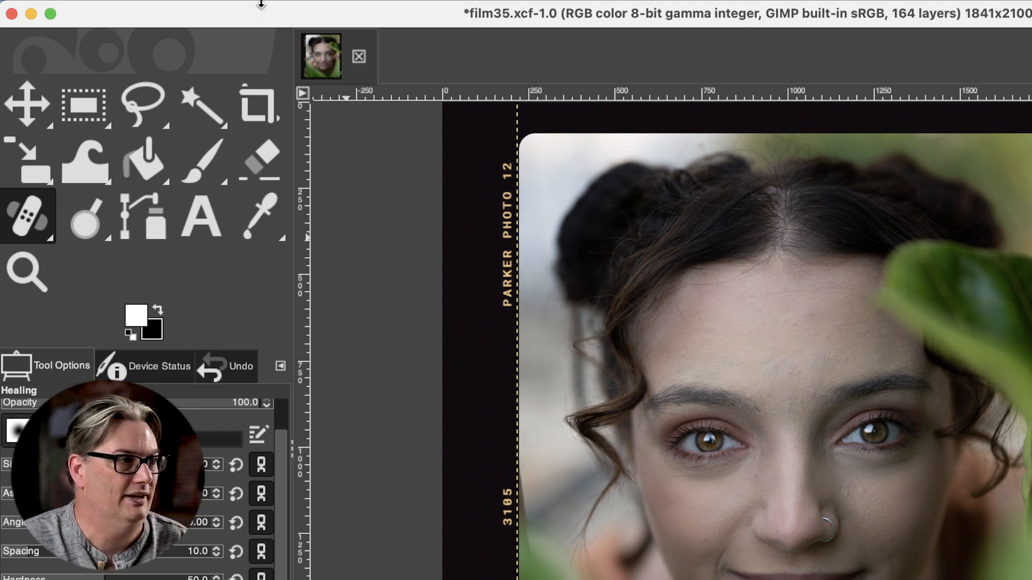
{"action": "left_click", "coordinate": [295, 12]}
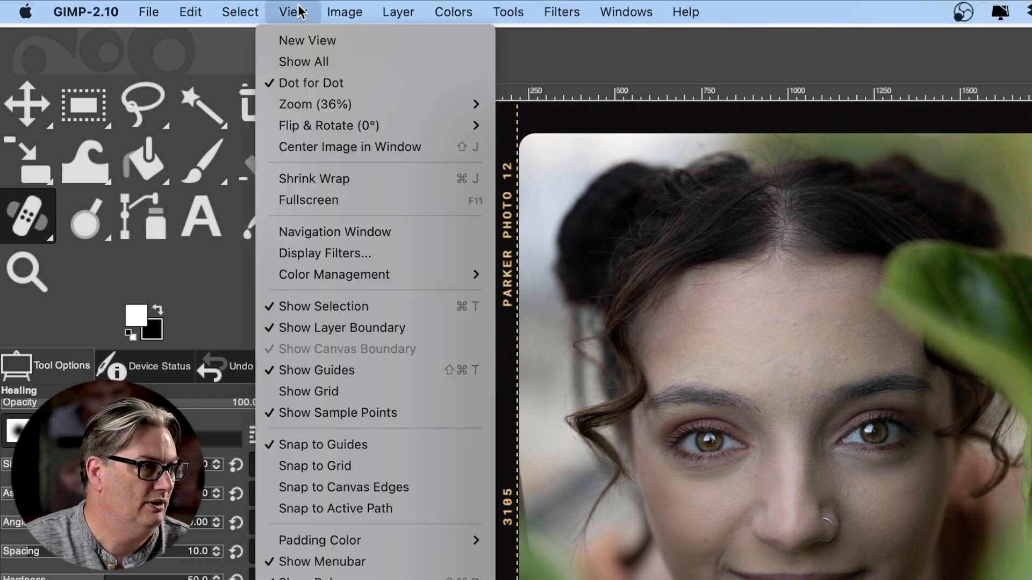
{"action": "left_click", "coordinate": [350, 328]}
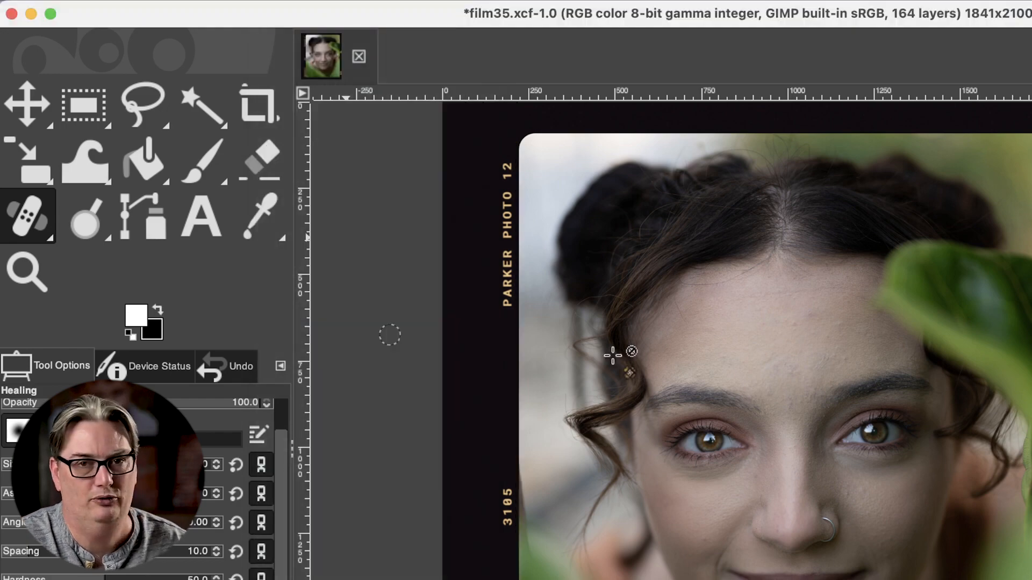
Step: Heal the blemishes across the middle of the forehead on Retouch 1 with brush size 56, sampling clean skin just below
{"action": "key", "text": "z"}
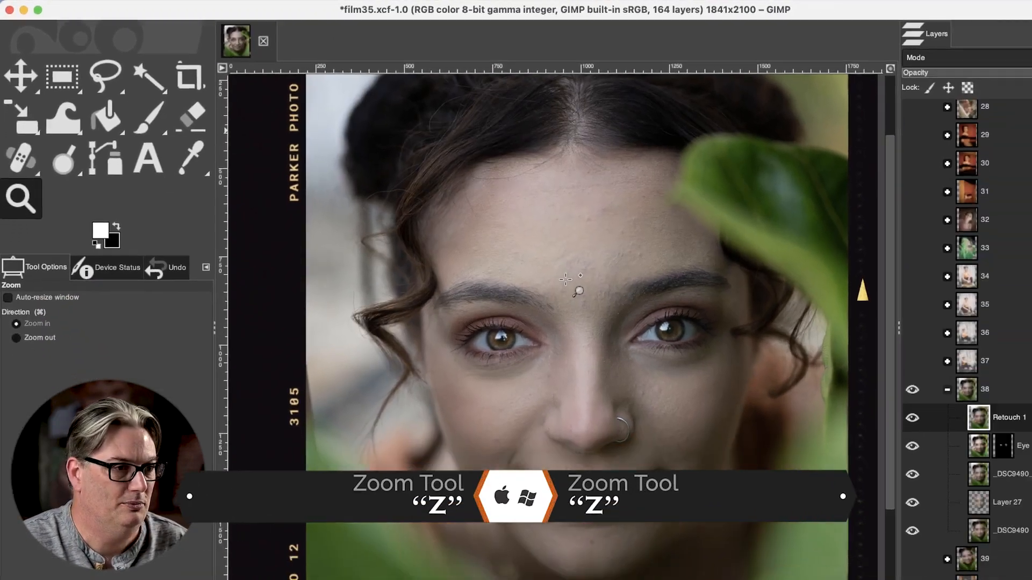
{"action": "left_click", "coordinate": [565, 279]}
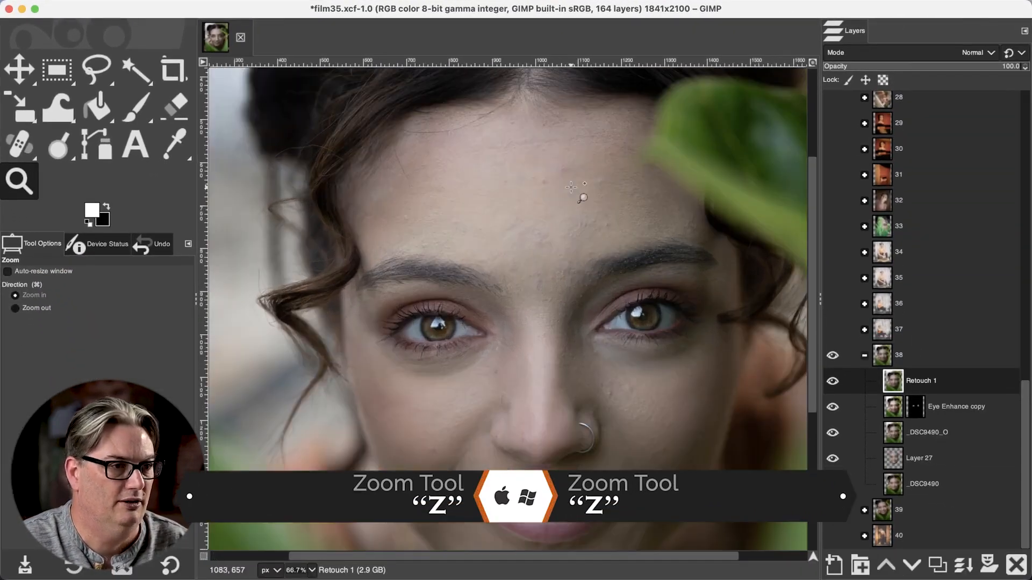
{"action": "left_click", "coordinate": [636, 214]}
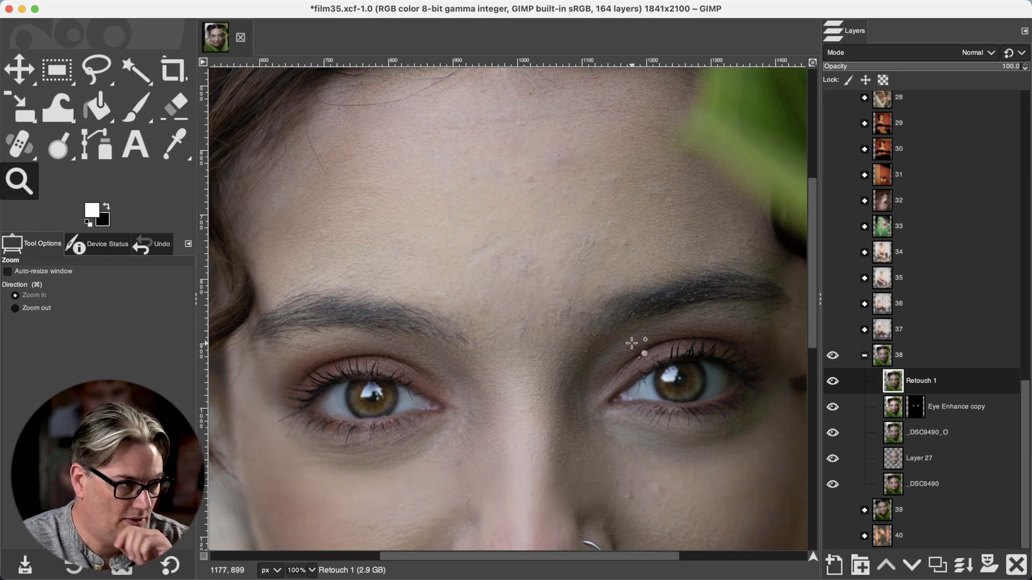
{"action": "key", "text": "h"}
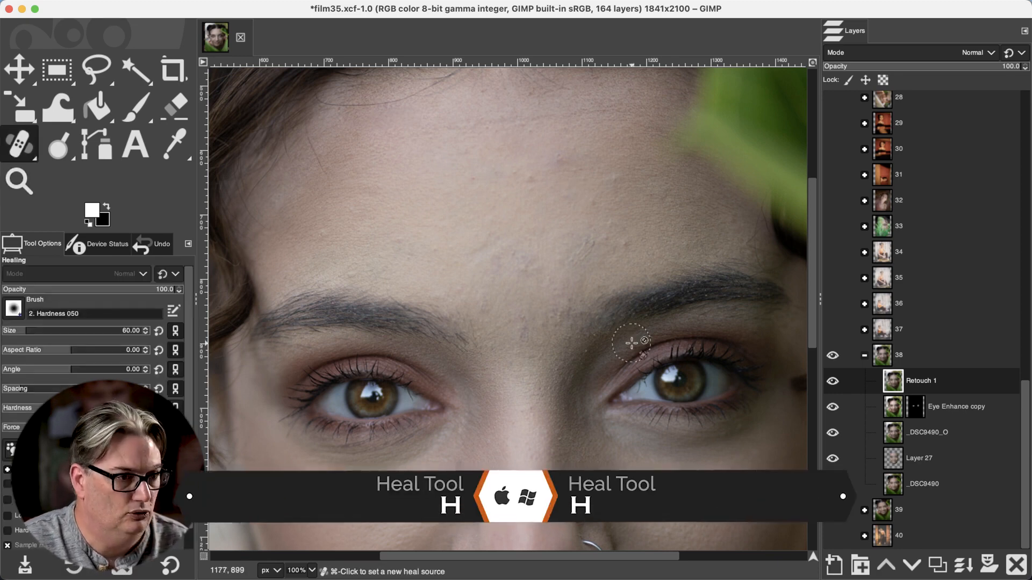
{"action": "key", "text": "bracketleft"}
{"action": "key", "text": "bracketleft"}
{"action": "key", "text": "bracketleft"}
{"action": "key", "text": "bracketleft"}
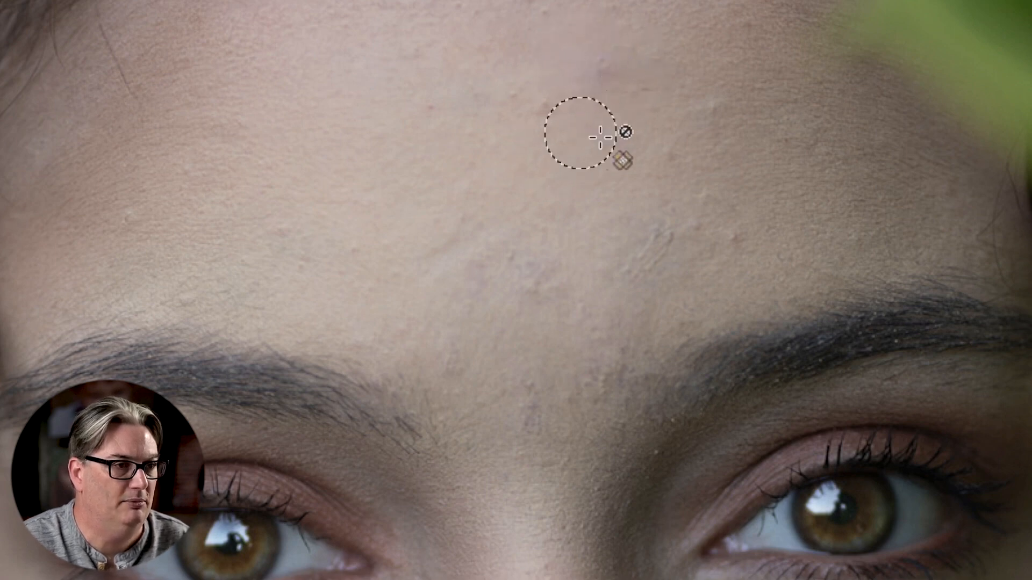
{"action": "left_click", "coordinate": [602, 150], "text": "alt"}
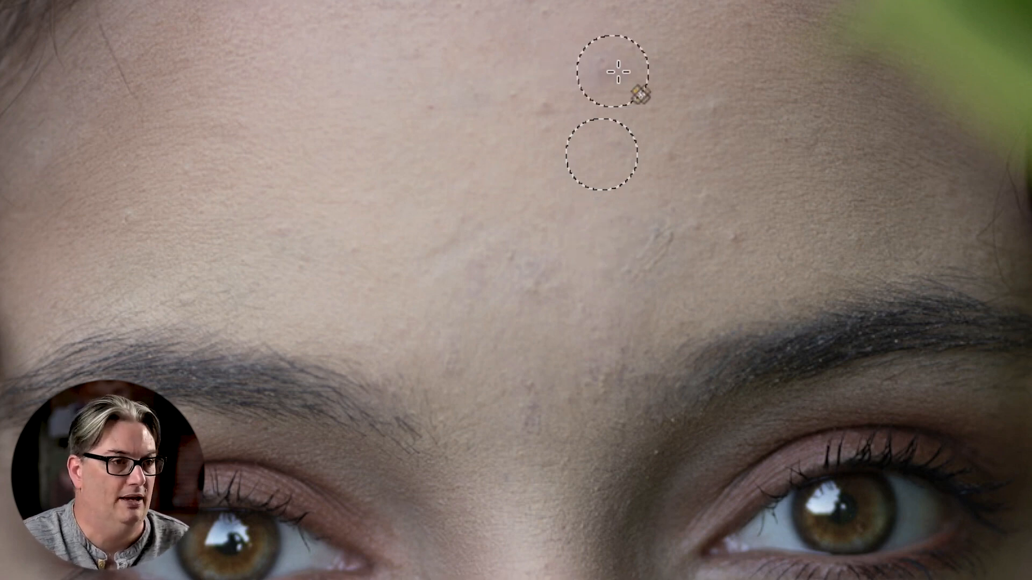
{"action": "mouse_move", "coordinate": [616, 71]}
{"action": "left_mouse_down"}
{"action": "mouse_move", "coordinate": [578, 74]}
{"action": "mouse_move", "coordinate": [629, 75]}
{"action": "left_mouse_up"}
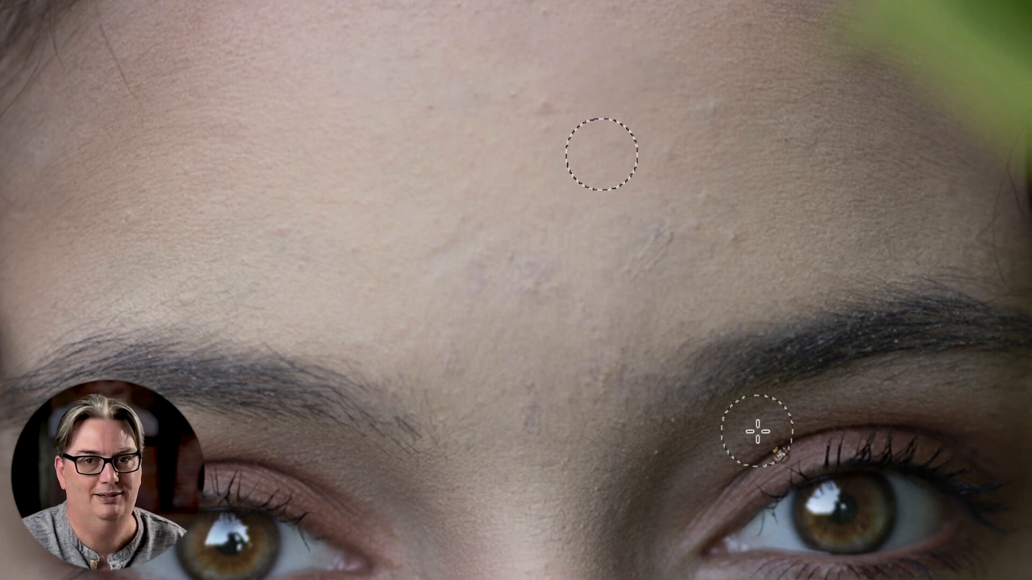
{"action": "left_click_drag", "start_coordinate": [580, 102], "coordinate": [420, 111]}
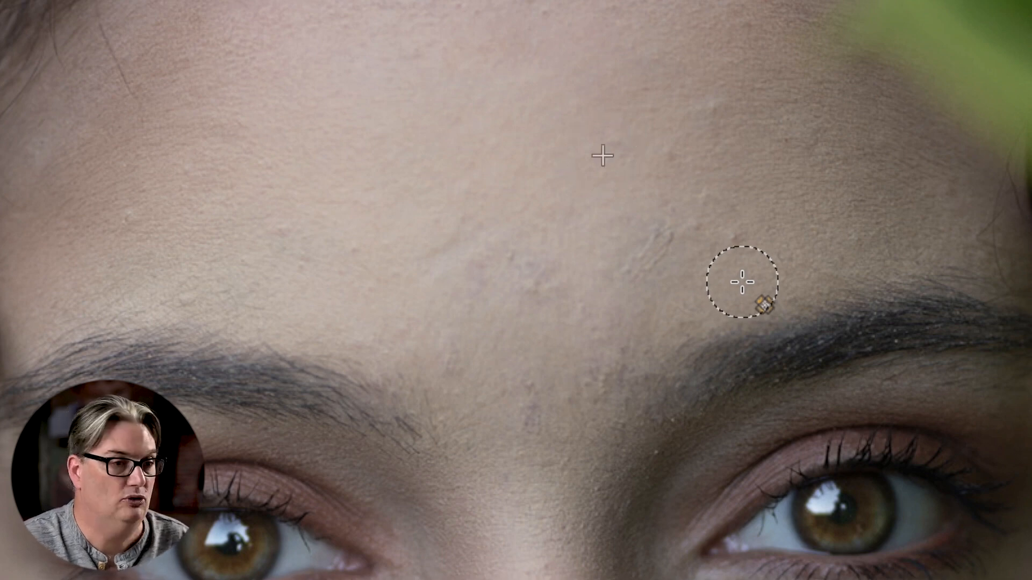
Step: Heal the remaining marks above the eyebrow on the leaf side from nearby skin samples, and toggle Retouch 1 to compare
{"action": "left_click", "coordinate": [720, 278], "text": "alt"}
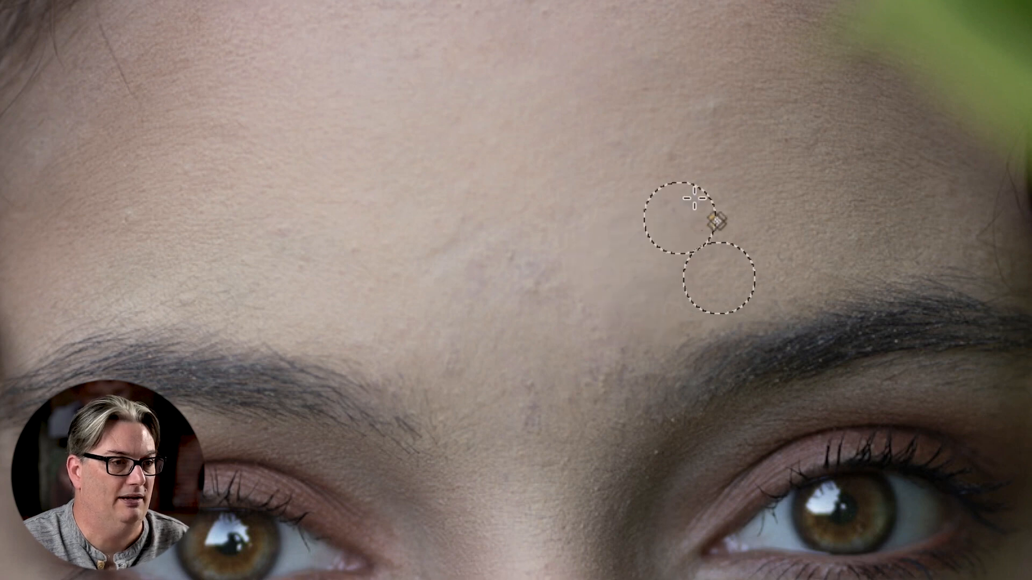
{"action": "left_click", "coordinate": [707, 170], "text": "ctrl"}
{"action": "left_click_drag", "start_coordinate": [713, 117], "coordinate": [717, 119]}
{"action": "left_click", "coordinate": [793, 195], "text": "ctrl"}
{"action": "left_click_drag", "start_coordinate": [789, 125], "coordinate": [796, 133]}
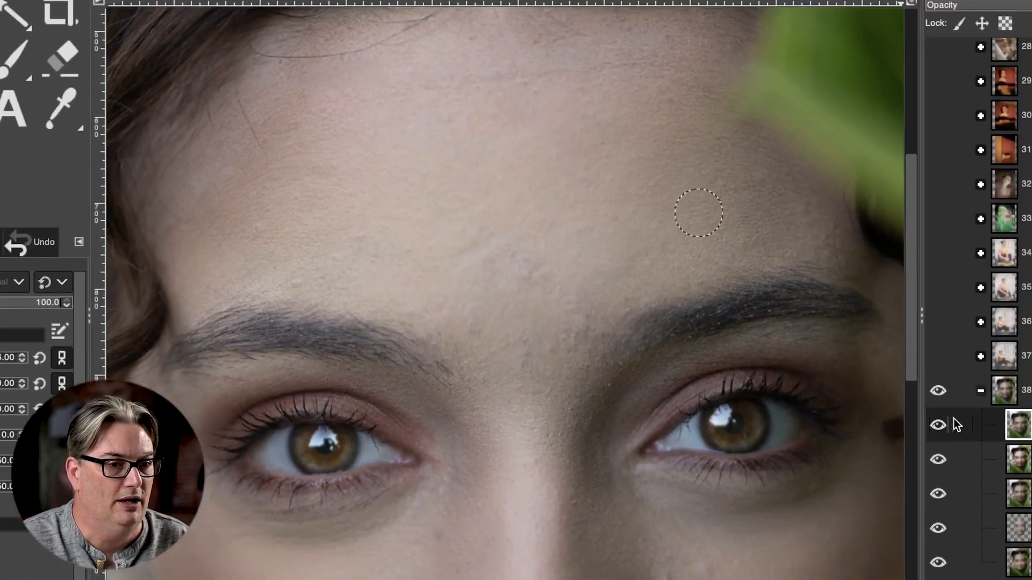
{"action": "left_click", "coordinate": [833, 381]}
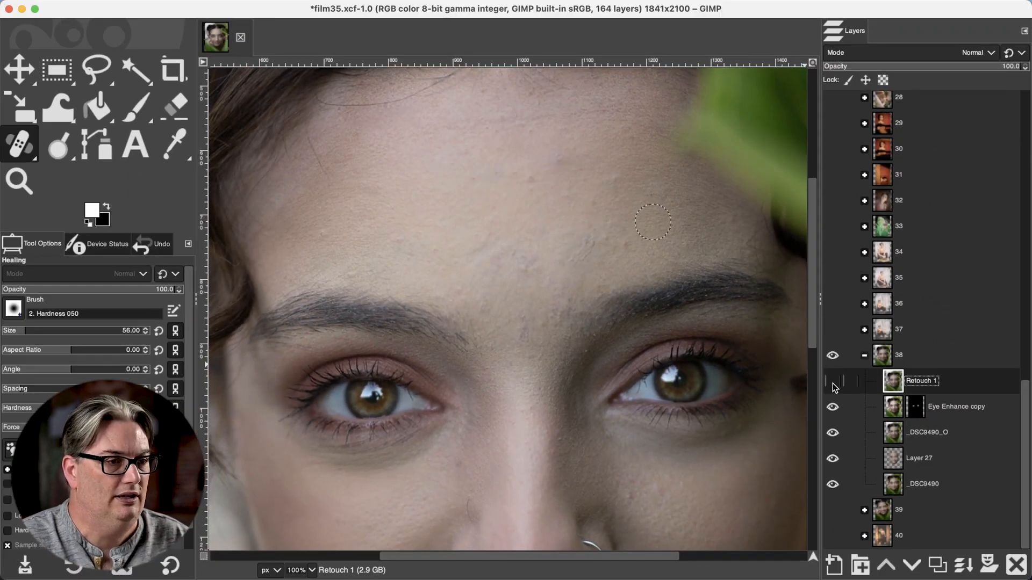
{"action": "left_click", "coordinate": [833, 382]}
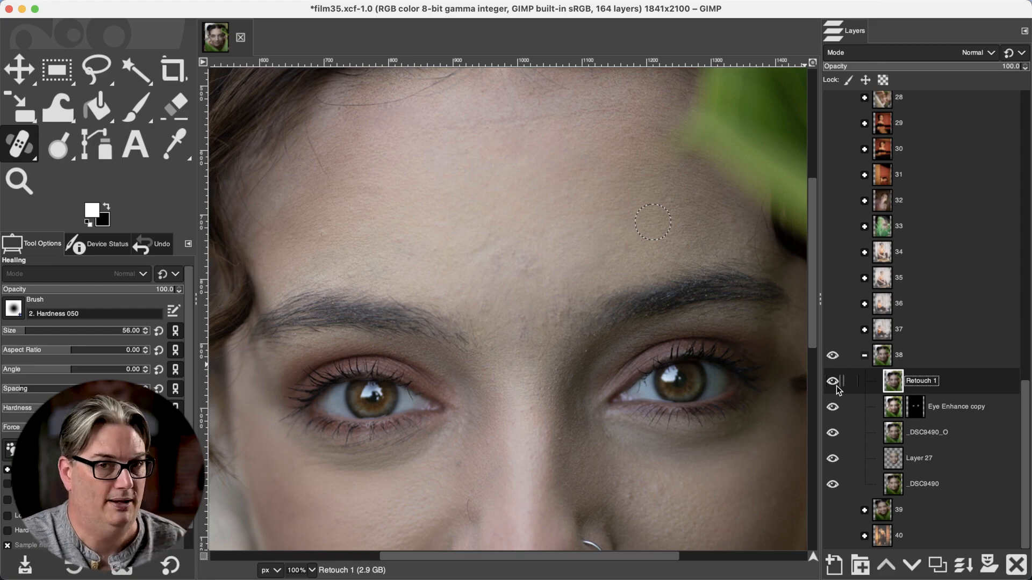
Step: Delete the Retouch 1 layer and create a new layer named Retouch 2 filled with transparency
{"action": "left_click", "coordinate": [1016, 564]}
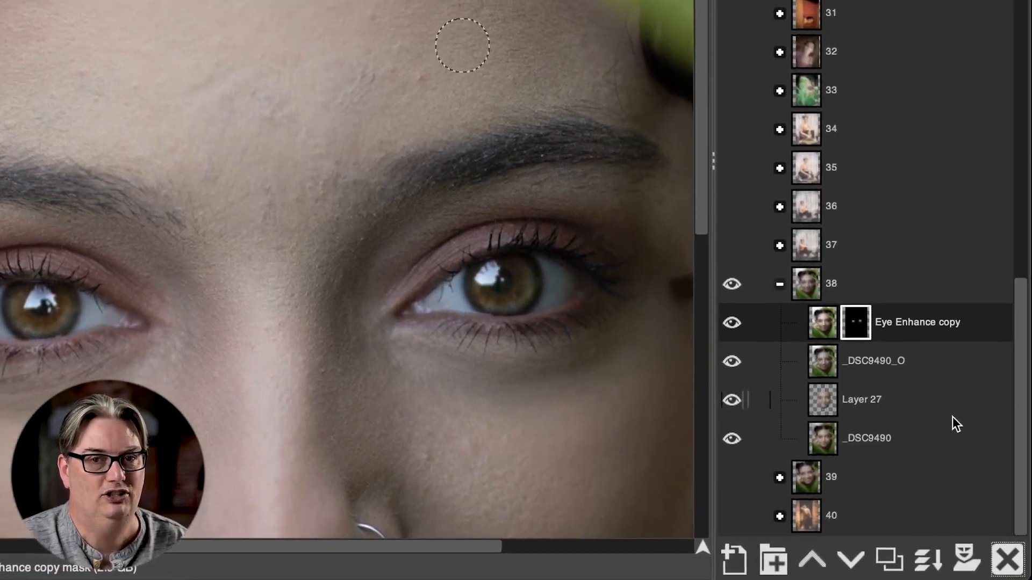
{"action": "left_click", "coordinate": [734, 559]}
{"action": "left_click", "coordinate": [656, 205]}
{"action": "type", "text": "2"}
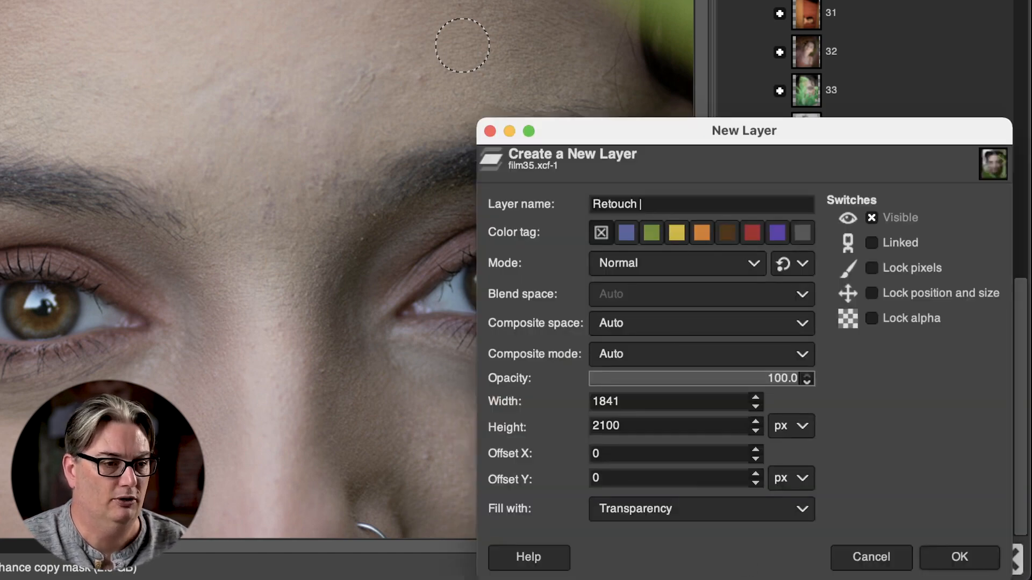
{"action": "left_click", "coordinate": [664, 510]}
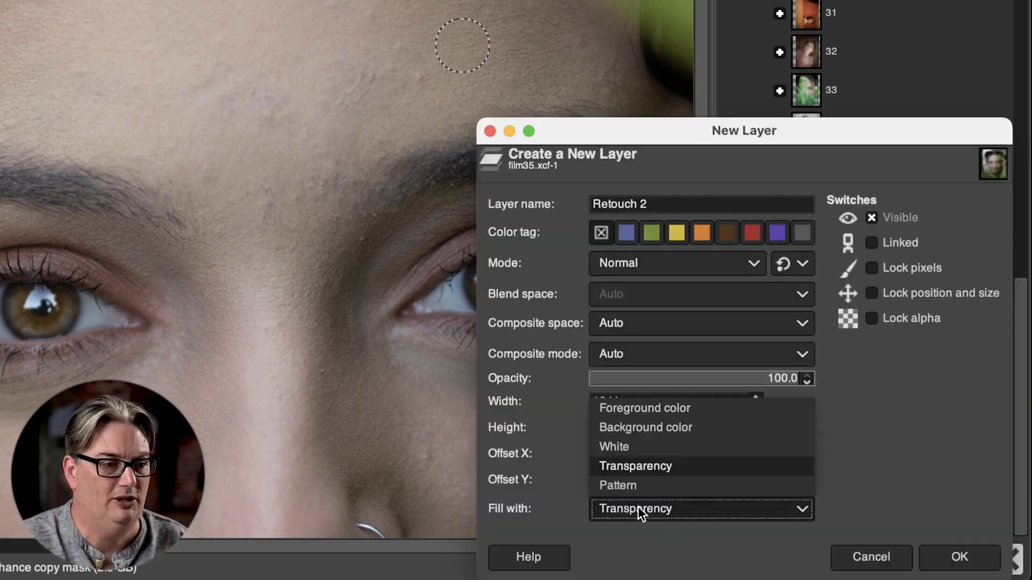
{"action": "left_click", "coordinate": [667, 507]}
{"action": "left_click", "coordinate": [956, 556]}
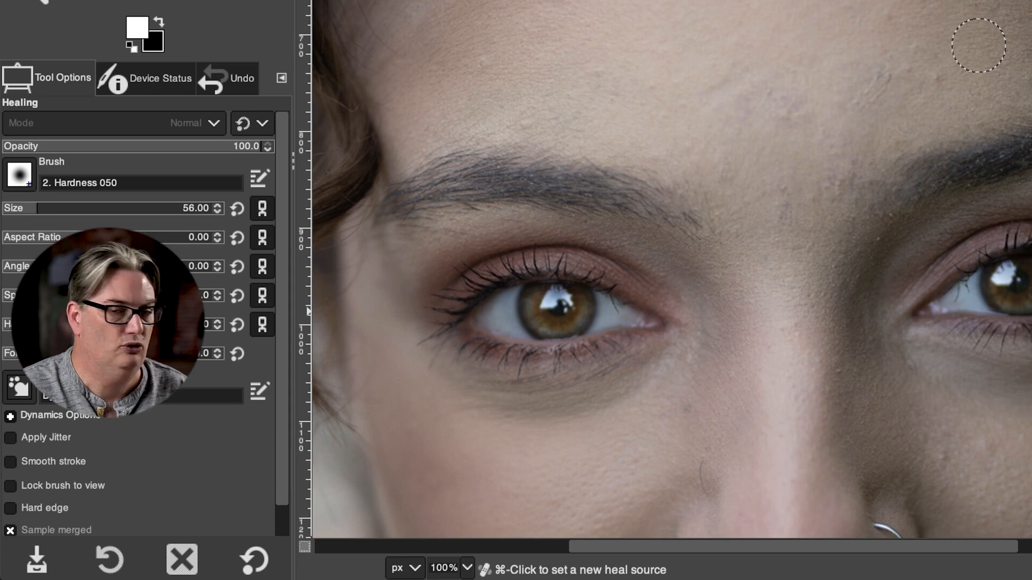
Step: Turn the Healing tool's Sample merged option off and back on
{"action": "scroll", "coordinate": [285, 519], "scroll_direction": "down", "scroll_amount": 2}
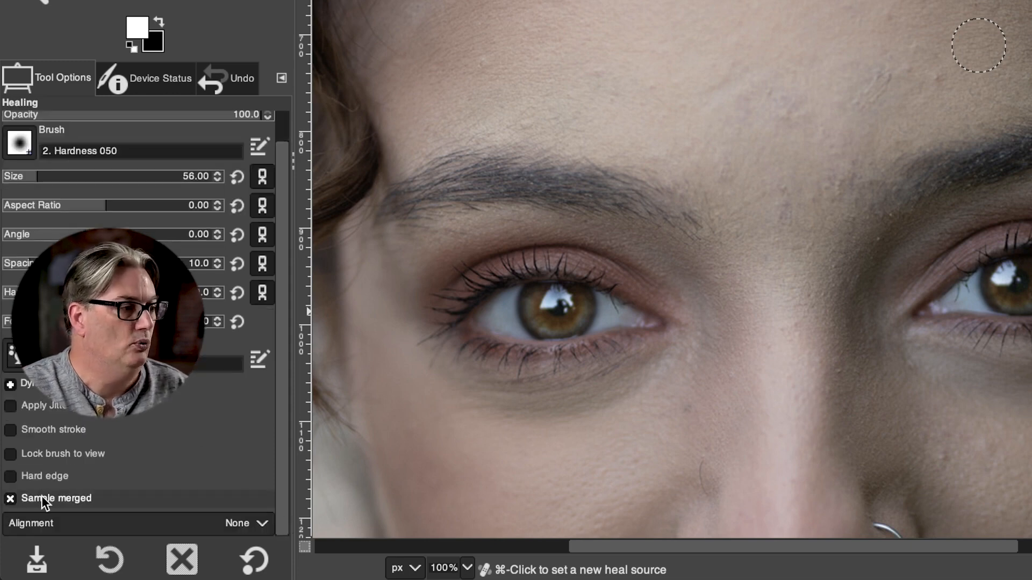
{"action": "left_click", "coordinate": [28, 498]}
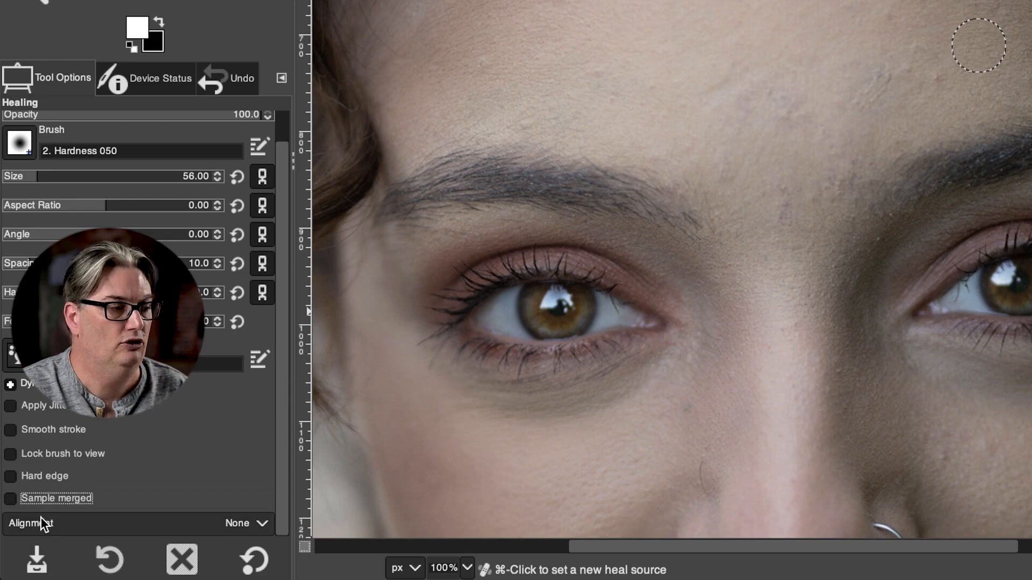
{"action": "left_click", "coordinate": [55, 499]}
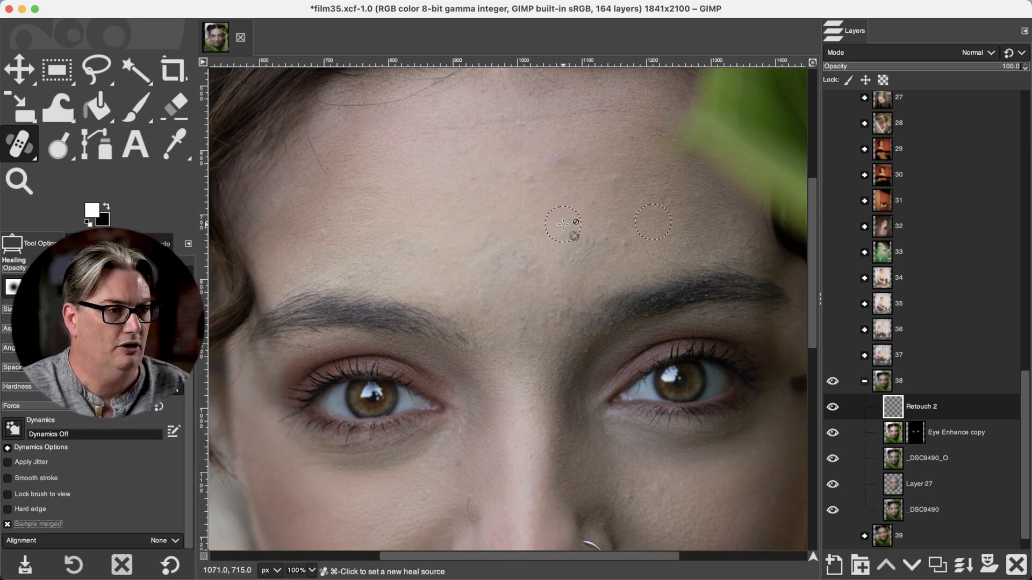
Step: Heal the blemishes across the middle forehead and between the eyebrows on Retouch 2, sampling clean skin nearby
{"action": "left_click", "coordinate": [563, 225], "text": "super"}
{"action": "mouse_move", "coordinate": [587, 248]}
{"action": "left_mouse_down"}
{"action": "mouse_move", "coordinate": [562, 272]}
{"action": "mouse_move", "coordinate": [524, 258]}
{"action": "left_mouse_up"}
{"action": "left_click", "coordinate": [522, 244], "text": "super"}
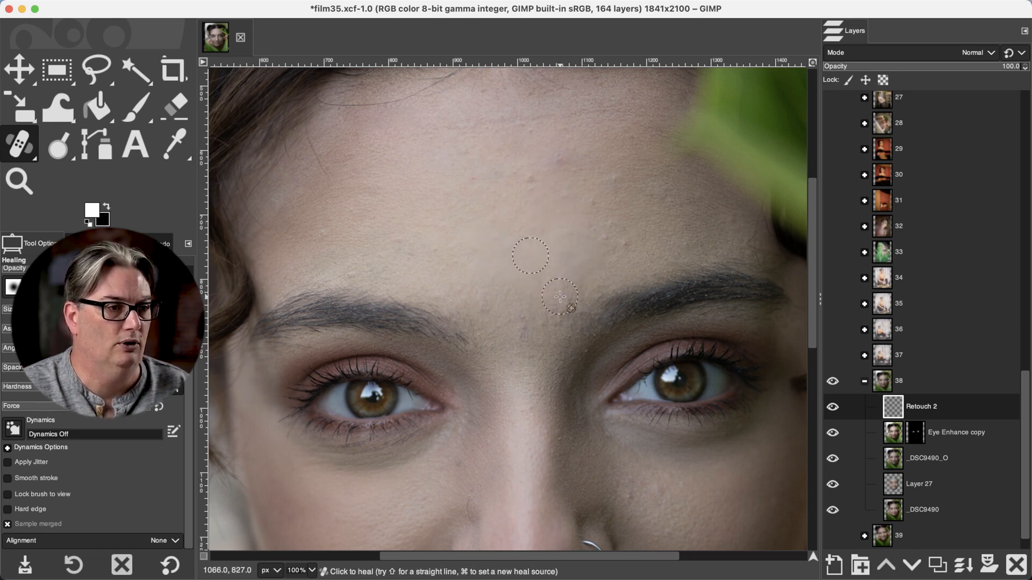
{"action": "left_click", "coordinate": [520, 372], "text": "super"}
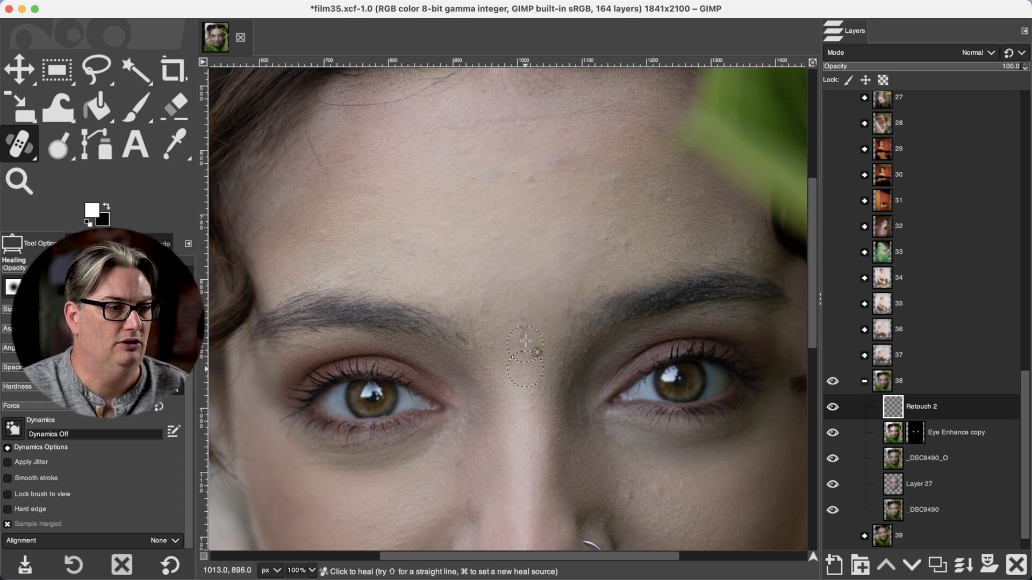
{"action": "left_click", "coordinate": [545, 325], "text": "super"}
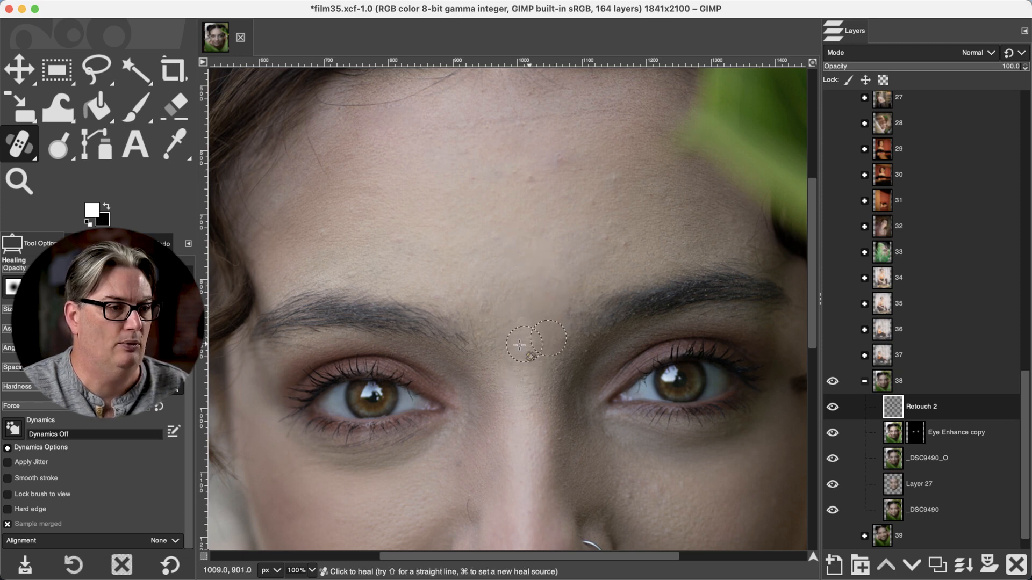
{"action": "left_click", "coordinate": [511, 299], "text": "super"}
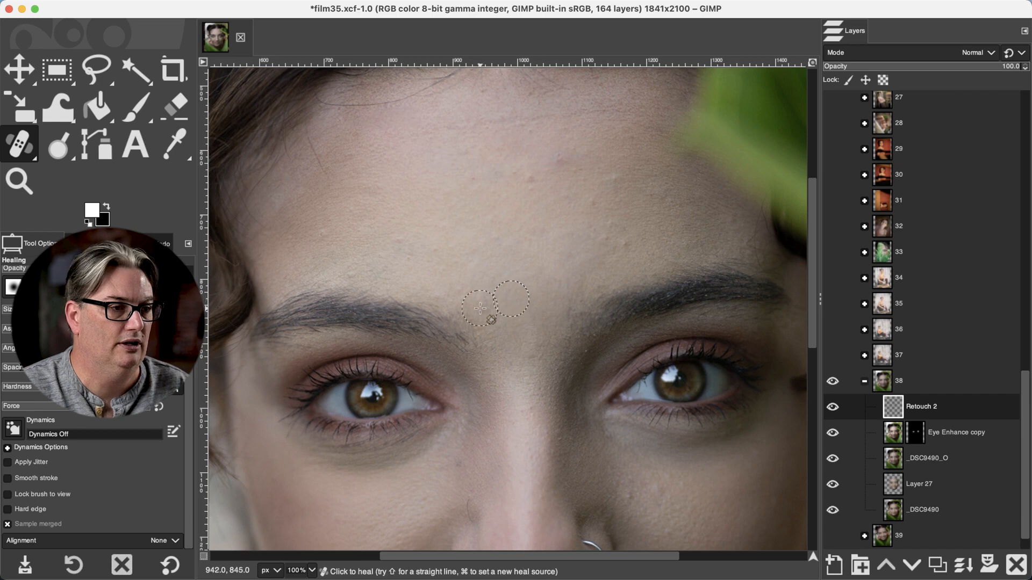
{"action": "left_click", "coordinate": [524, 207], "text": "super"}
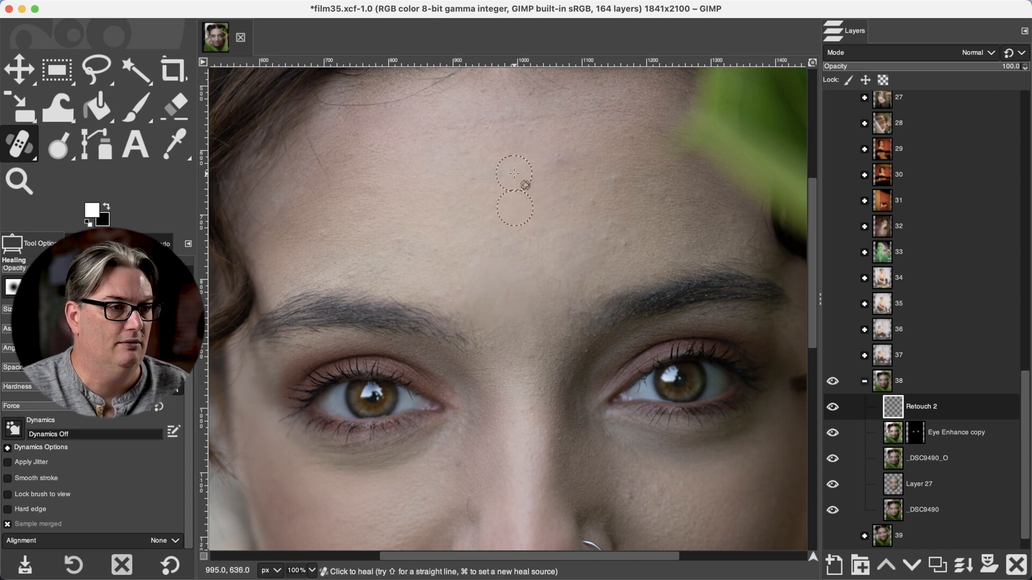
{"action": "mouse_move", "coordinate": [558, 157]}
{"action": "left_mouse_down"}
{"action": "mouse_move", "coordinate": [538, 171]}
{"action": "mouse_move", "coordinate": [560, 186]}
{"action": "left_mouse_up"}
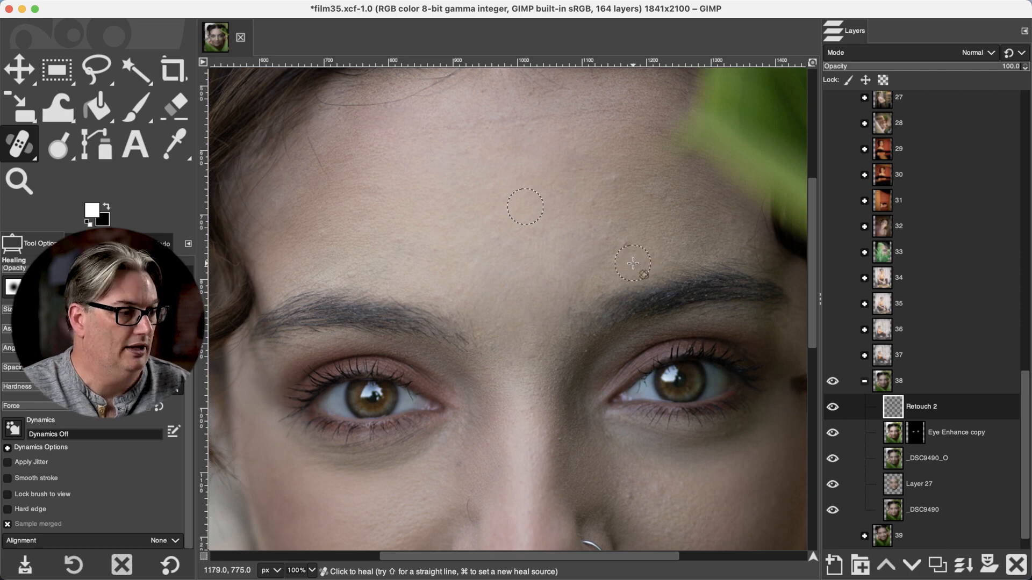
Step: Switch to the Move tool and toggle the visibility of Retouch 2 to compare the skin before and after healing
{"action": "key", "text": "m"}
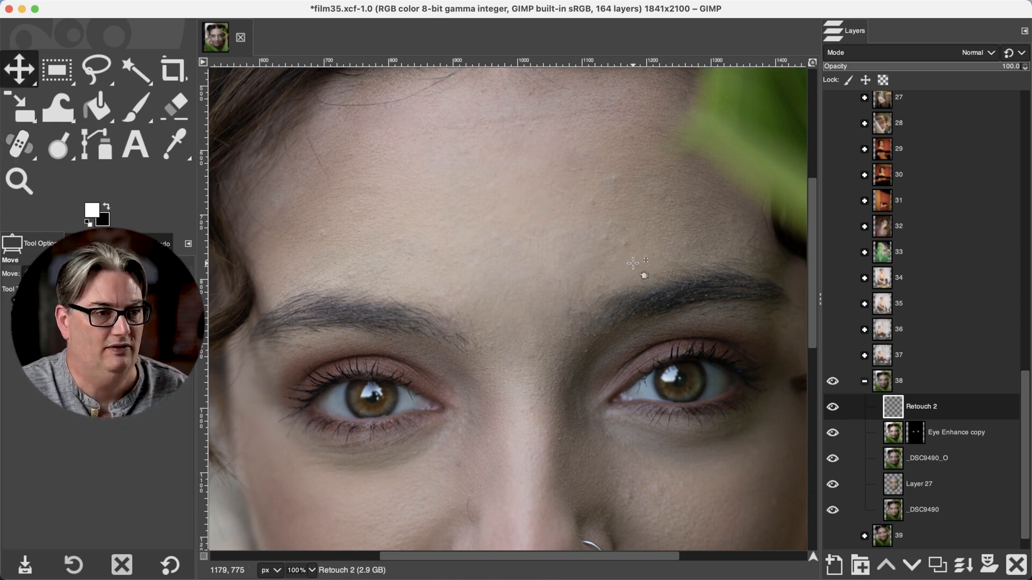
{"action": "left_click", "coordinate": [832, 408]}
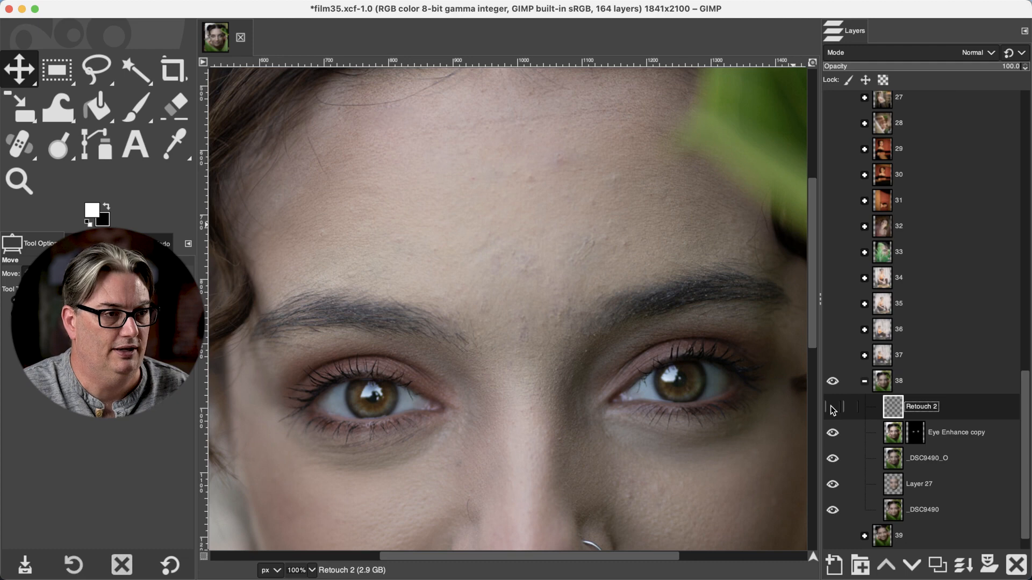
{"action": "left_click", "coordinate": [889, 434]}
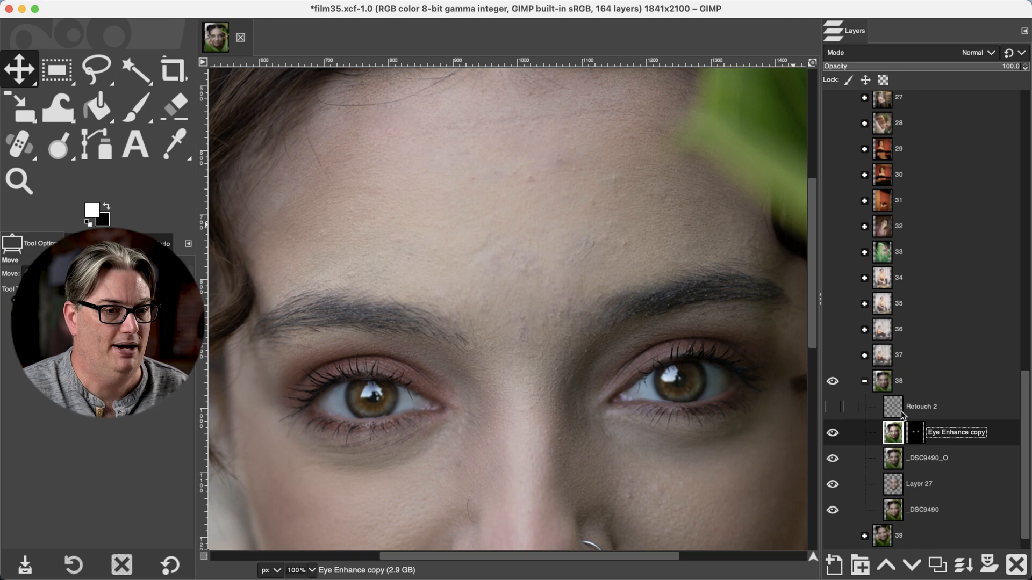
{"action": "left_click", "coordinate": [902, 415]}
{"action": "left_click", "coordinate": [833, 408]}
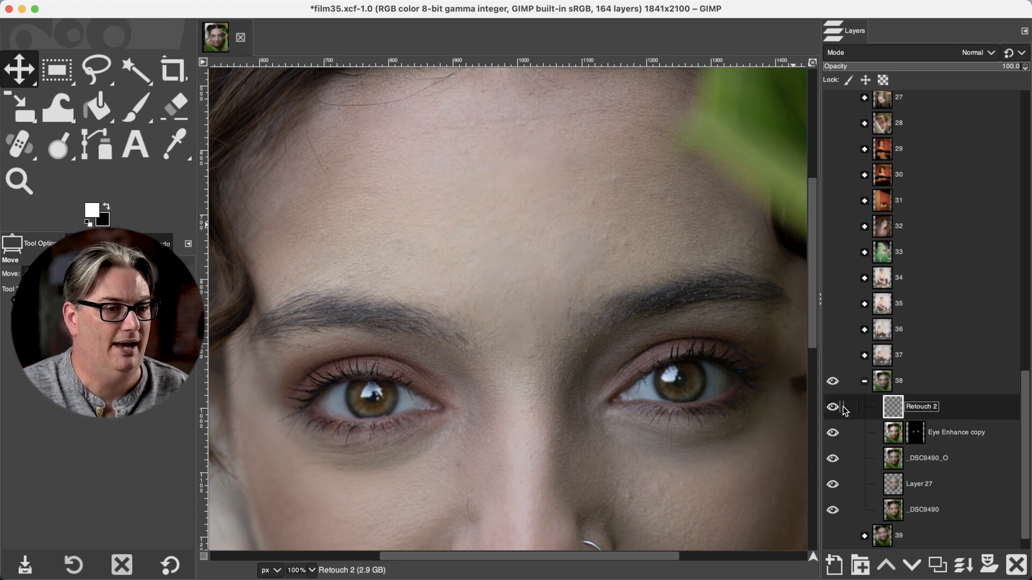
{"action": "left_click", "coordinate": [832, 408]}
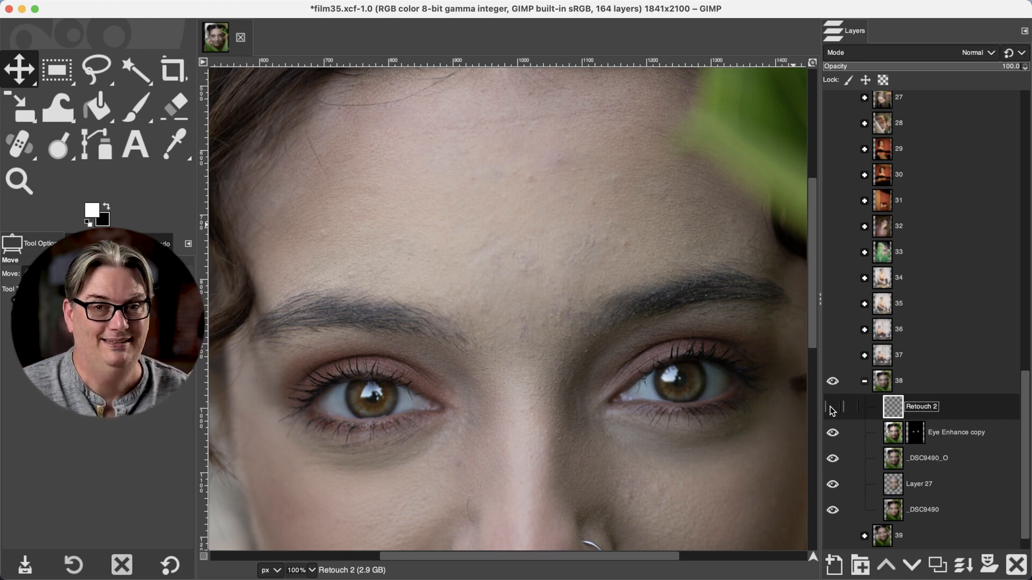
{"action": "left_click", "coordinate": [832, 410]}
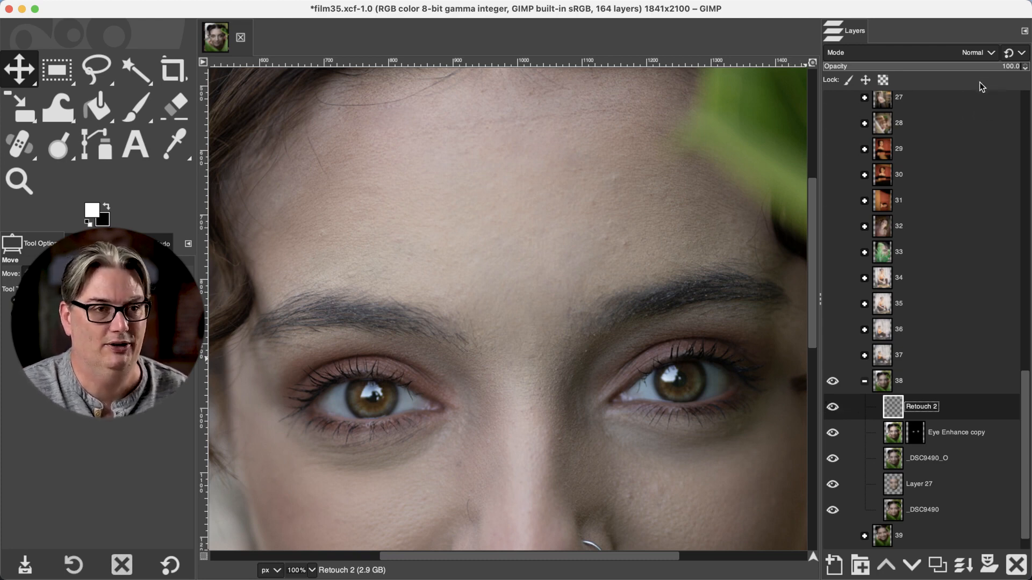
Step: Try reducing the opacity of Retouch 2 to 84, restore it to 100, and view the available blend modes
{"action": "left_click_drag", "start_coordinate": [1007, 66], "coordinate": [988, 66]}
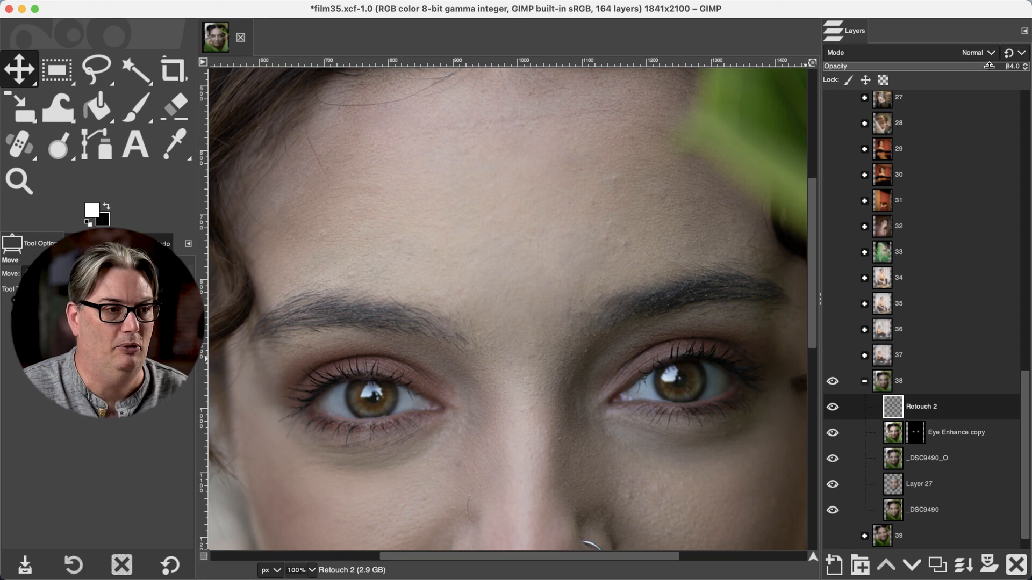
{"action": "left_click_drag", "start_coordinate": [995, 66], "coordinate": [1024, 70]}
{"action": "left_click", "coordinate": [973, 52]}
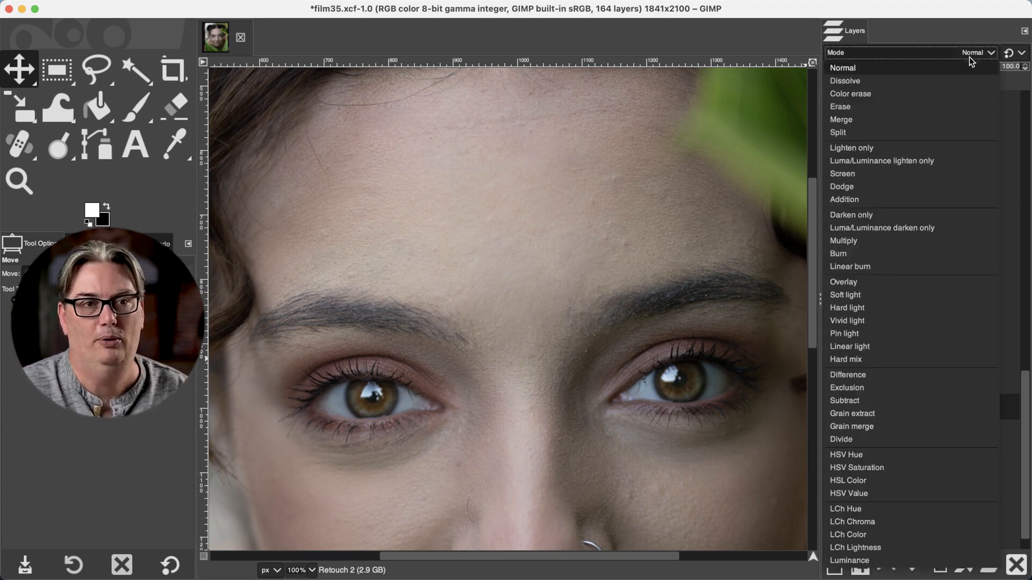
{"action": "left_click", "coordinate": [971, 62]}
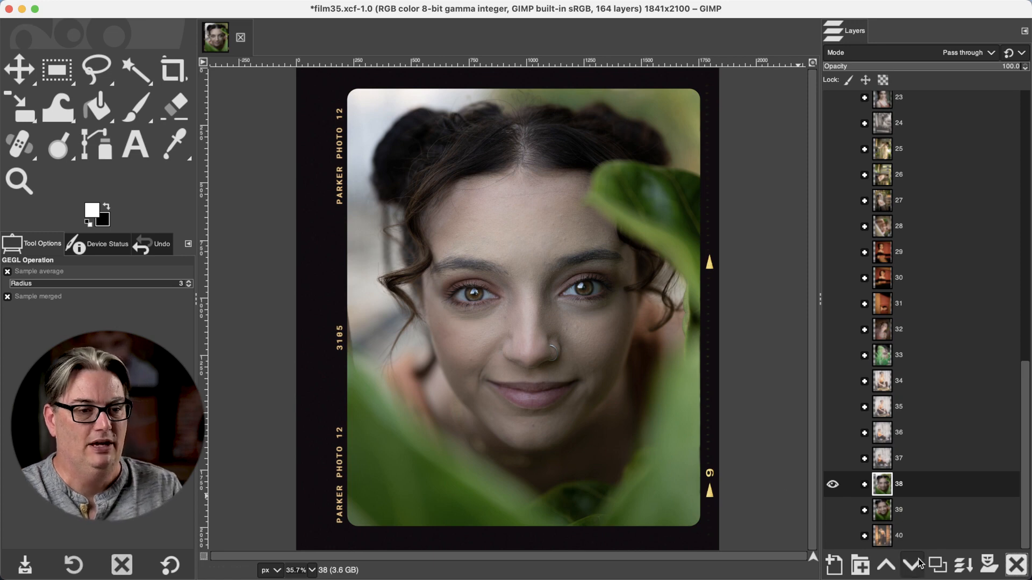
Step: Duplicate group 38, and hide the Film #1 frame and the original group 38
{"action": "left_click", "coordinate": [936, 566]}
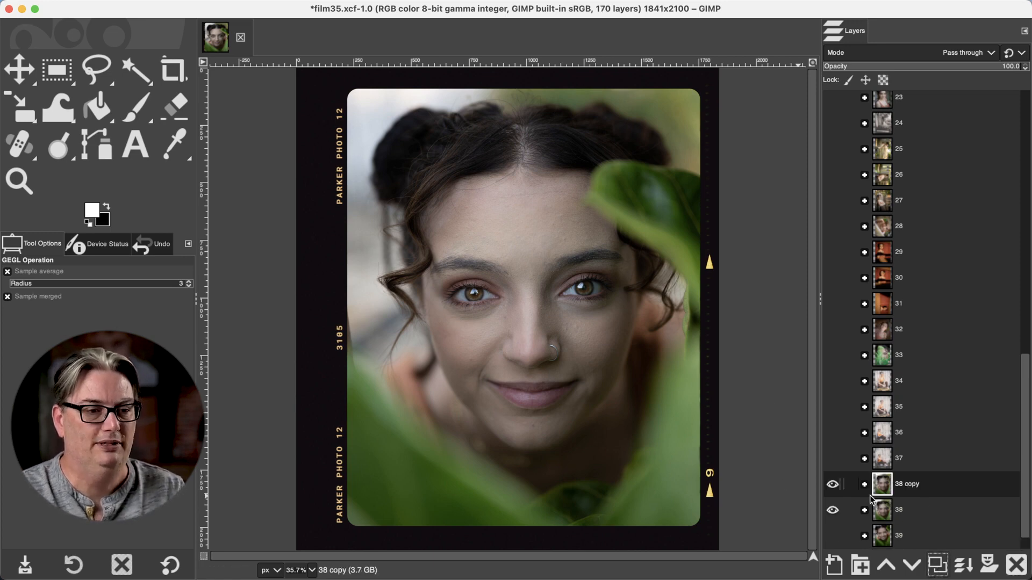
{"action": "scroll", "coordinate": [1008, 198], "scroll_direction": "up", "scroll_amount": 10}
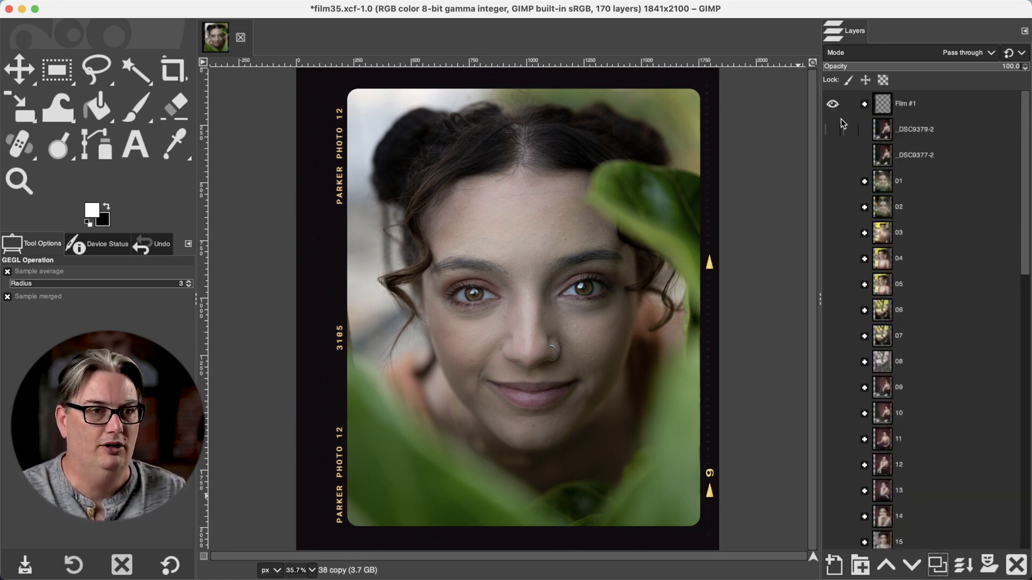
{"action": "left_click", "coordinate": [833, 103]}
{"action": "left_click_drag", "start_coordinate": [1029, 152], "coordinate": [1027, 480]}
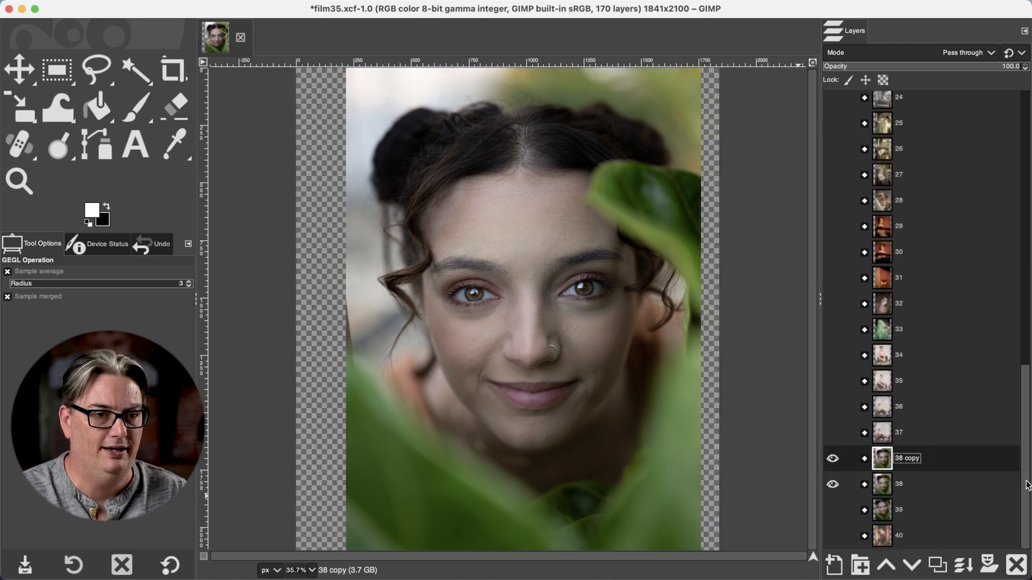
{"action": "left_click", "coordinate": [833, 484]}
Step: Merge the visible layers of the duplicated group into a single layer and show the original group 38 again
{"action": "right_click", "coordinate": [854, 454]}
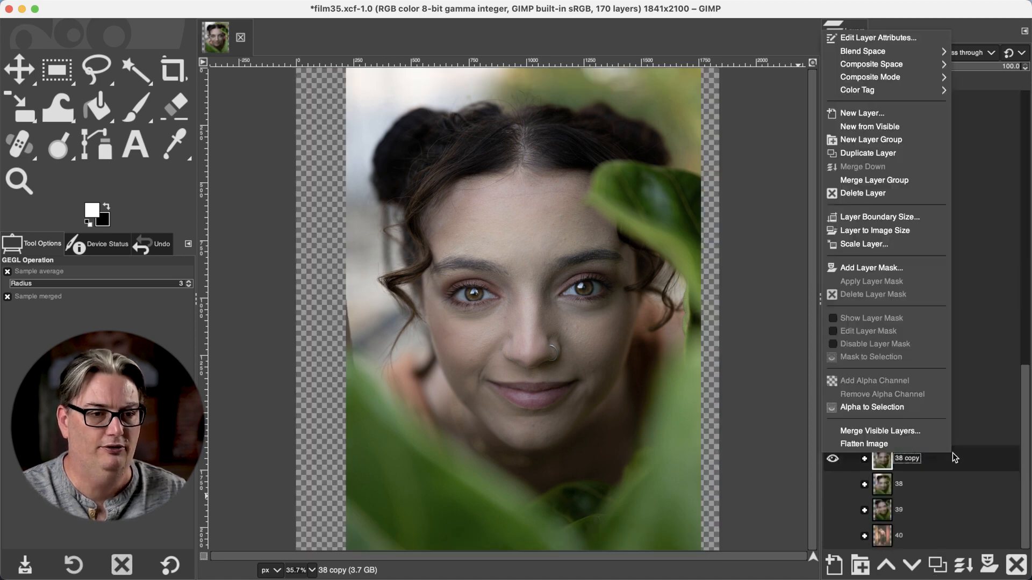
{"action": "left_click", "coordinate": [927, 429]}
{"action": "left_click", "coordinate": [982, 492]}
{"action": "left_click", "coordinate": [833, 485]}
Step: Rename the merged layer as Sharpen and show the Film #1 frame again
{"action": "type", "text": "Sharp"}
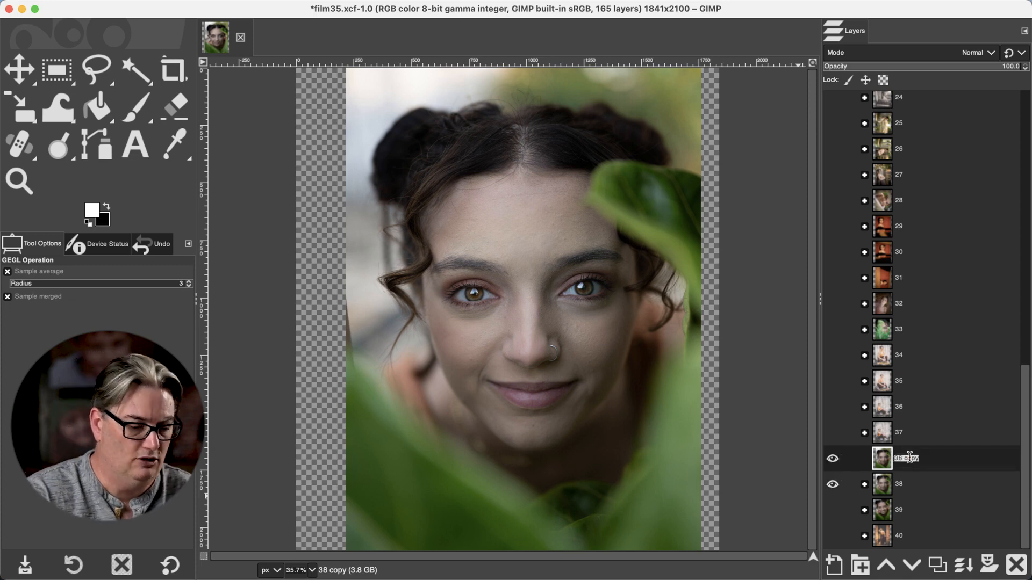
{"action": "type", "text": "en"}
{"action": "key", "text": "Return"}
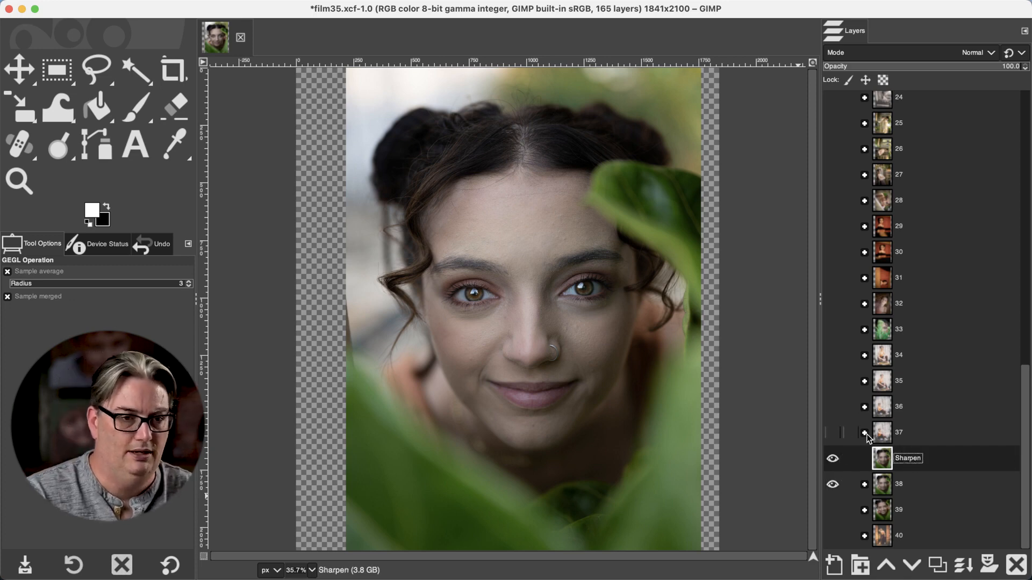
{"action": "left_click_drag", "start_coordinate": [1025, 453], "coordinate": [1025, 179]}
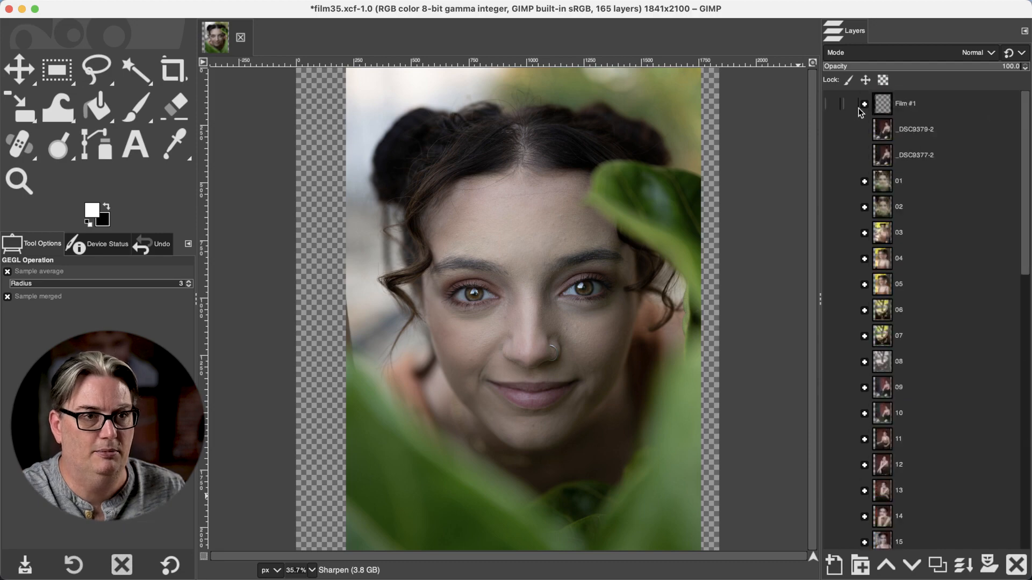
{"action": "left_click", "coordinate": [832, 104]}
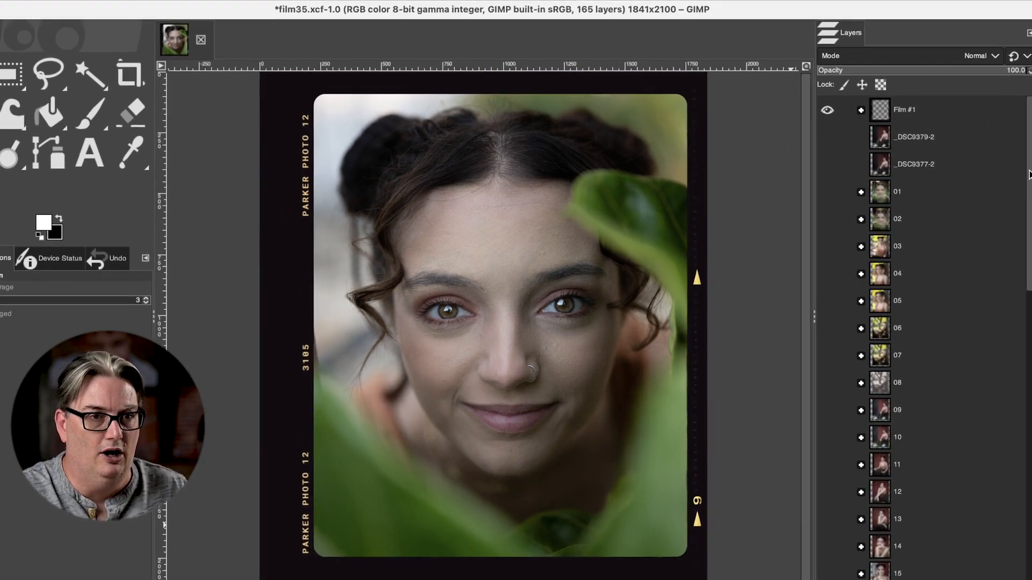
Step: Apply Sharpen (Unsharp Mask) to the Sharpen layer with radius 1.481 and amount 0.114, toggling the preview to compare
{"action": "left_click_drag", "start_coordinate": [1025, 171], "coordinate": [1026, 443]}
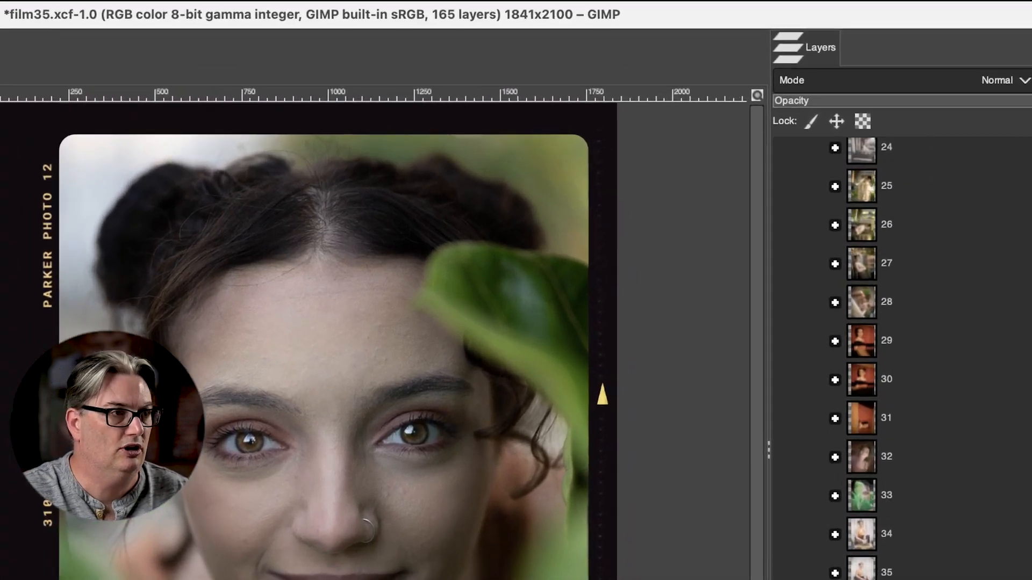
{"action": "left_click", "coordinate": [103, 14]}
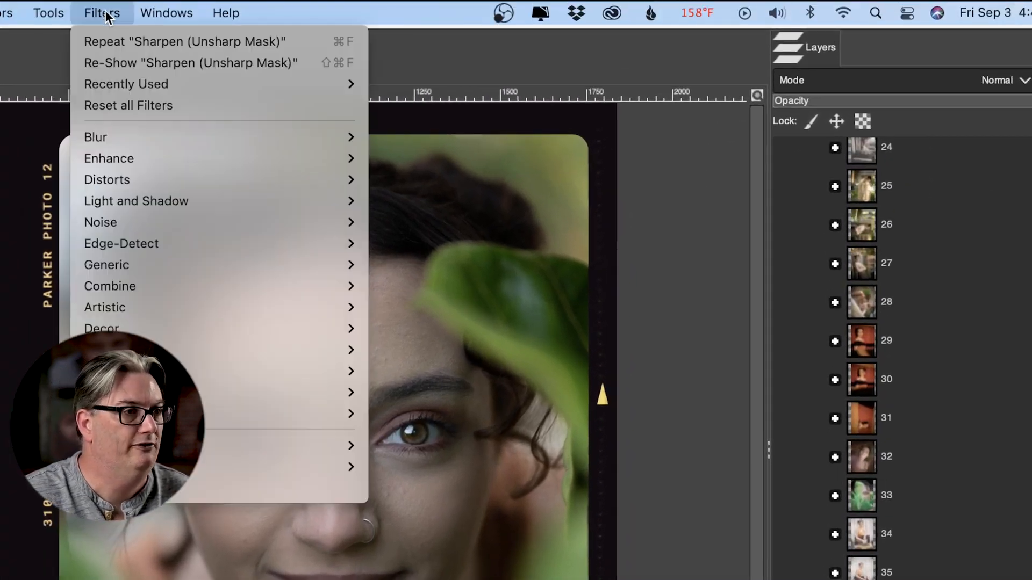
{"action": "mouse_move", "coordinate": [118, 162]}
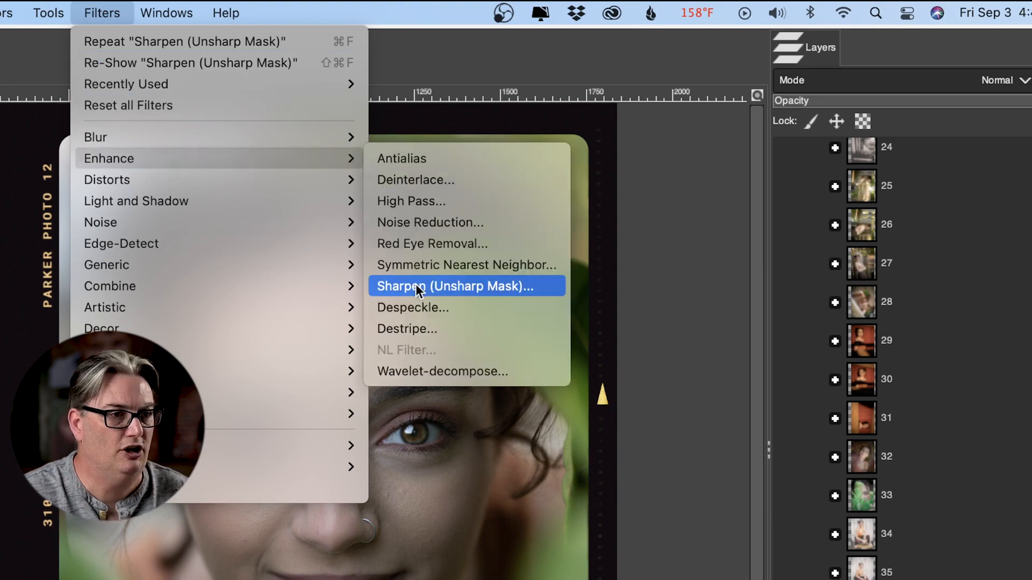
{"action": "left_click", "coordinate": [485, 286]}
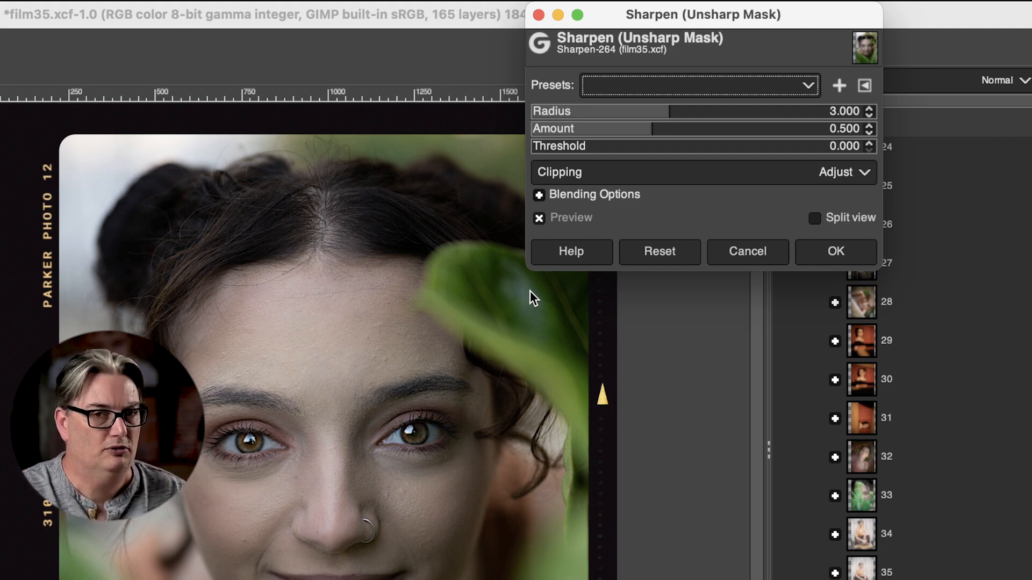
{"action": "left_click_drag", "start_coordinate": [617, 127], "coordinate": [639, 106]}
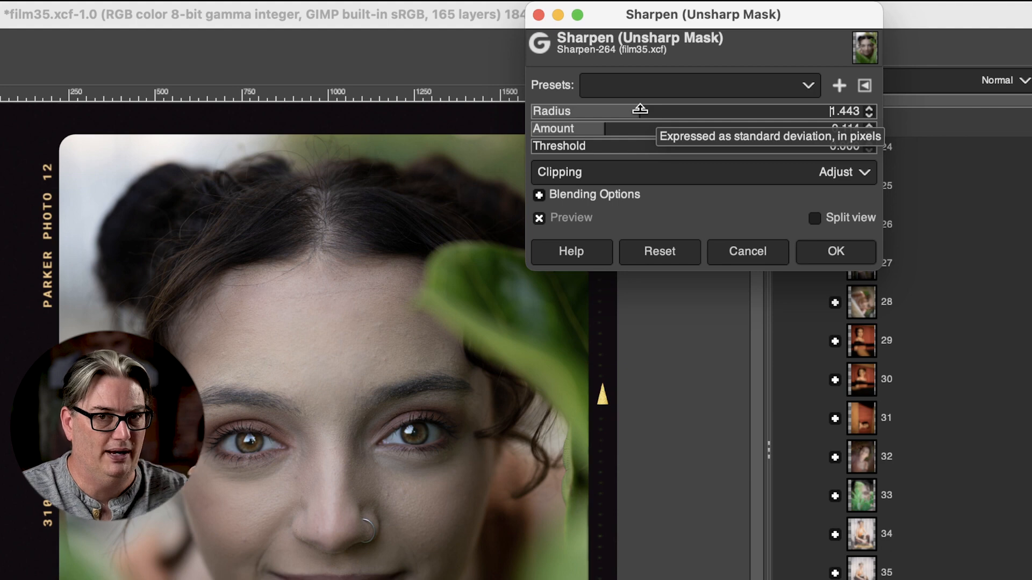
{"action": "left_click_drag", "start_coordinate": [640, 107], "coordinate": [641, 109]}
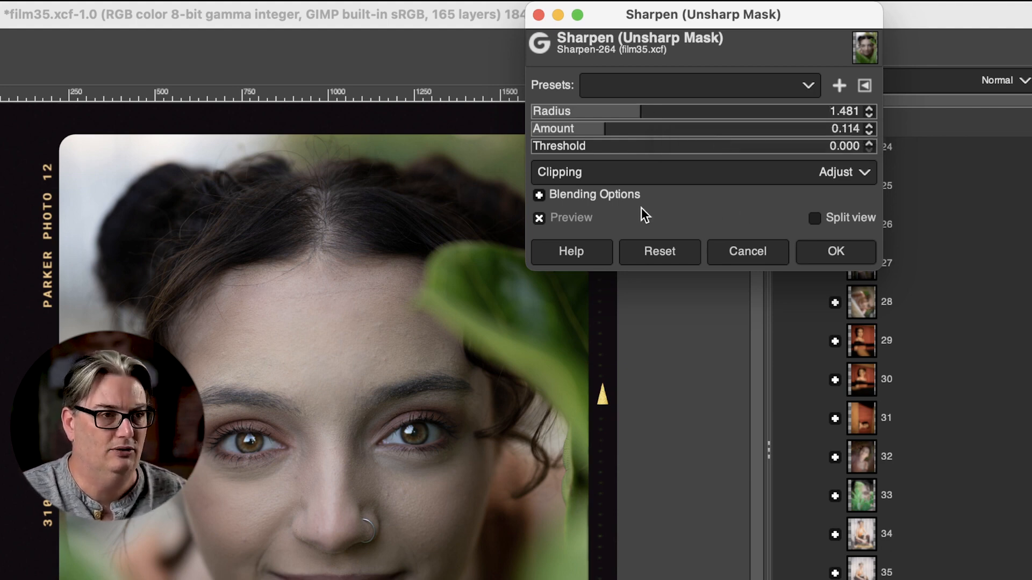
{"action": "left_click", "coordinate": [543, 215]}
{"action": "left_click", "coordinate": [544, 216]}
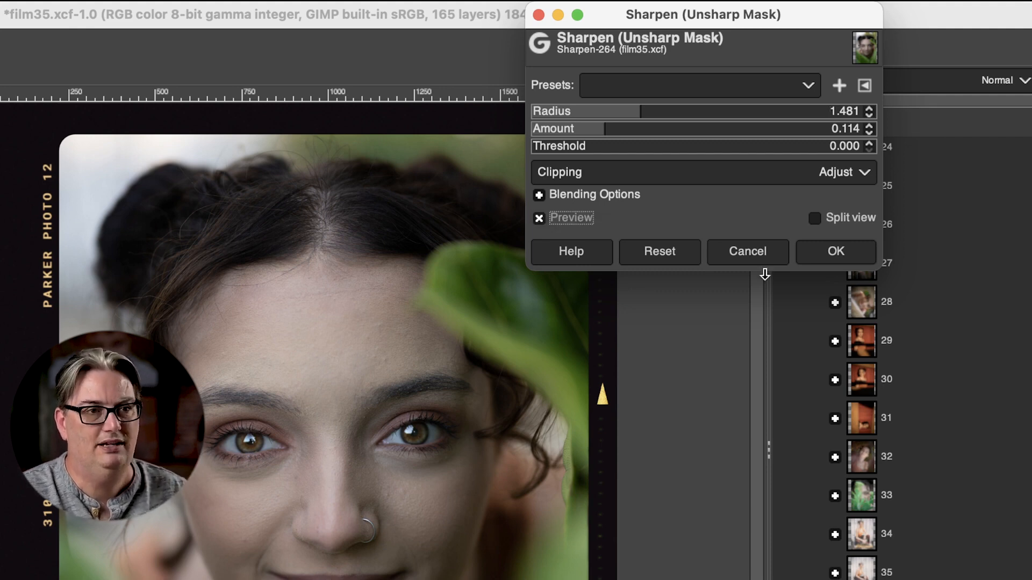
{"action": "left_click", "coordinate": [836, 253]}
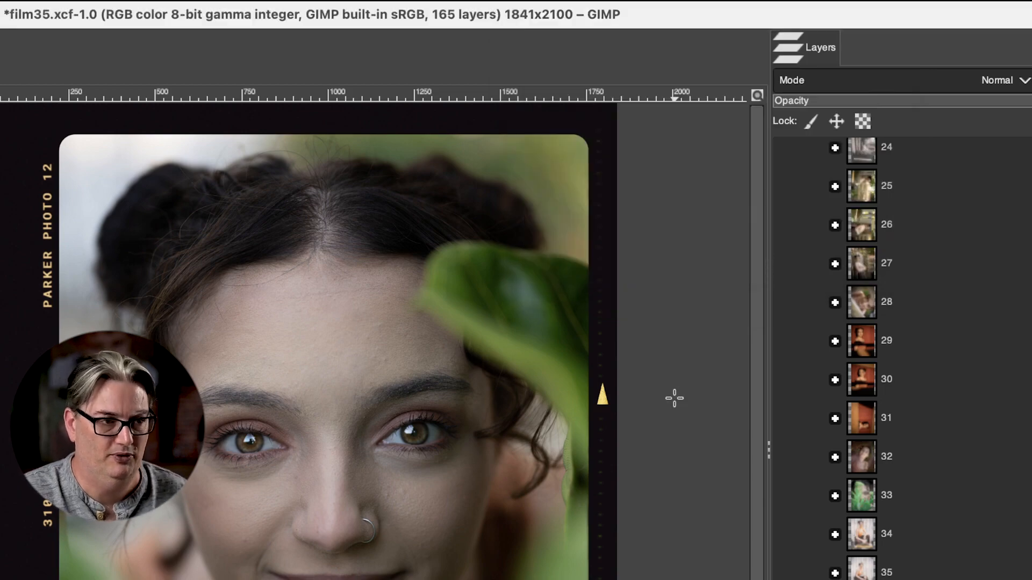